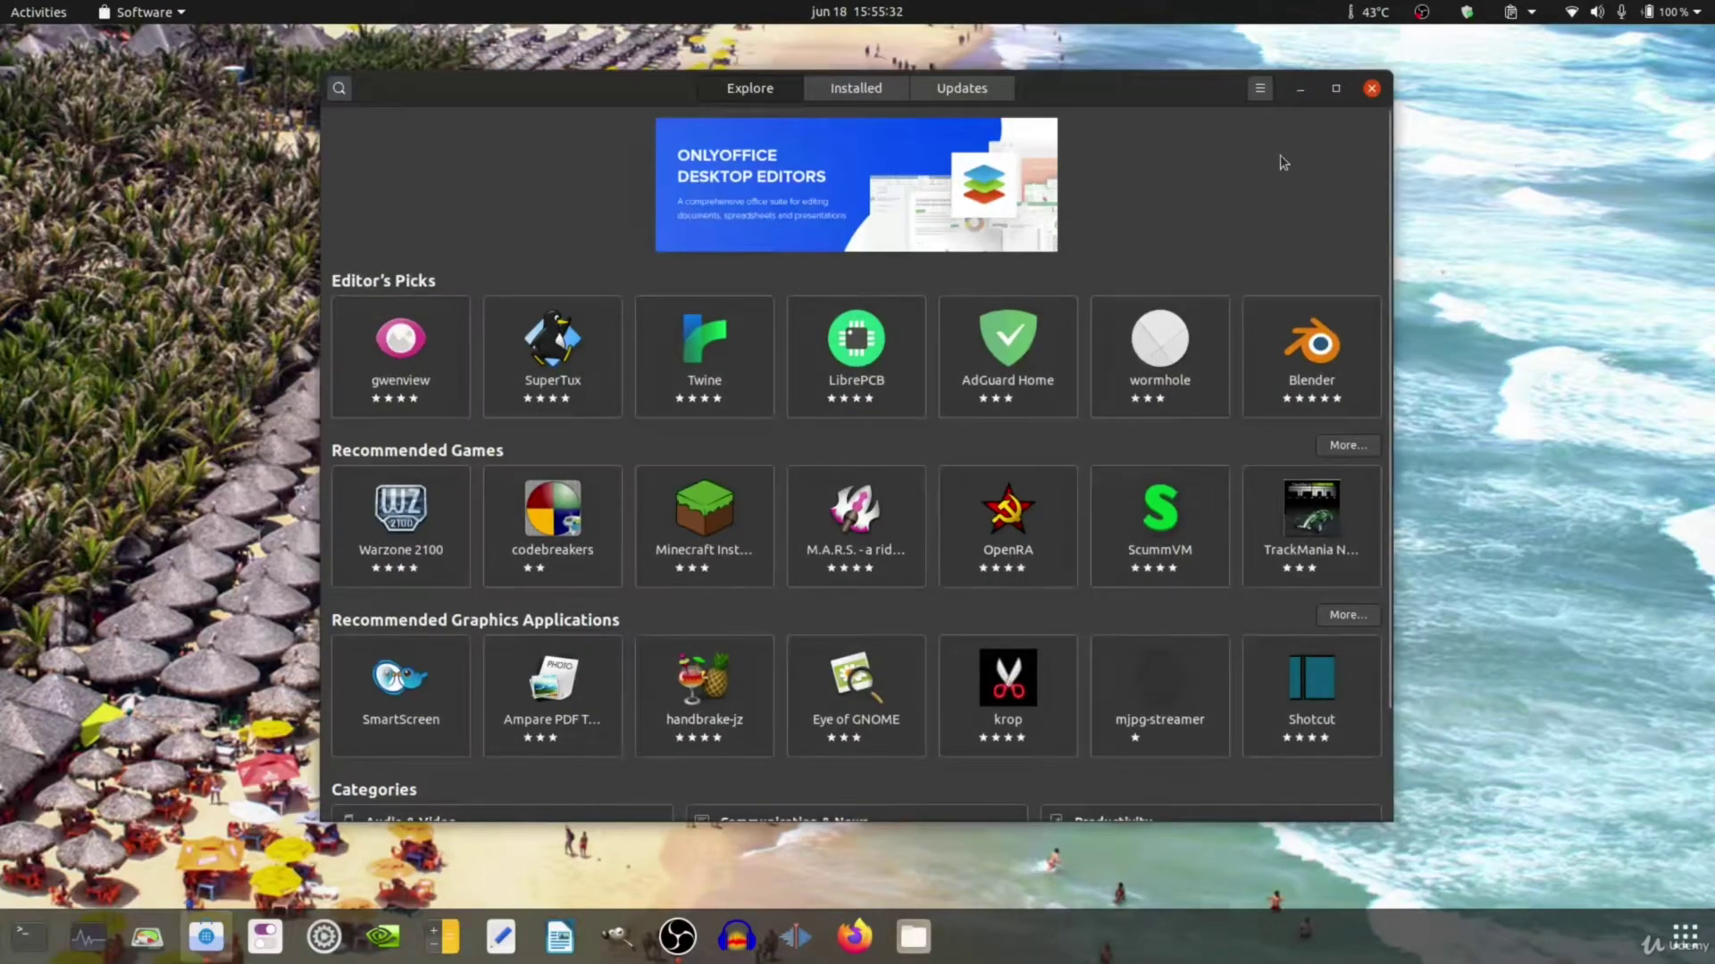
# Maximize the software store, search it for "obs" and open the OBS Studio entry.
pyautogui.click(1336, 88)
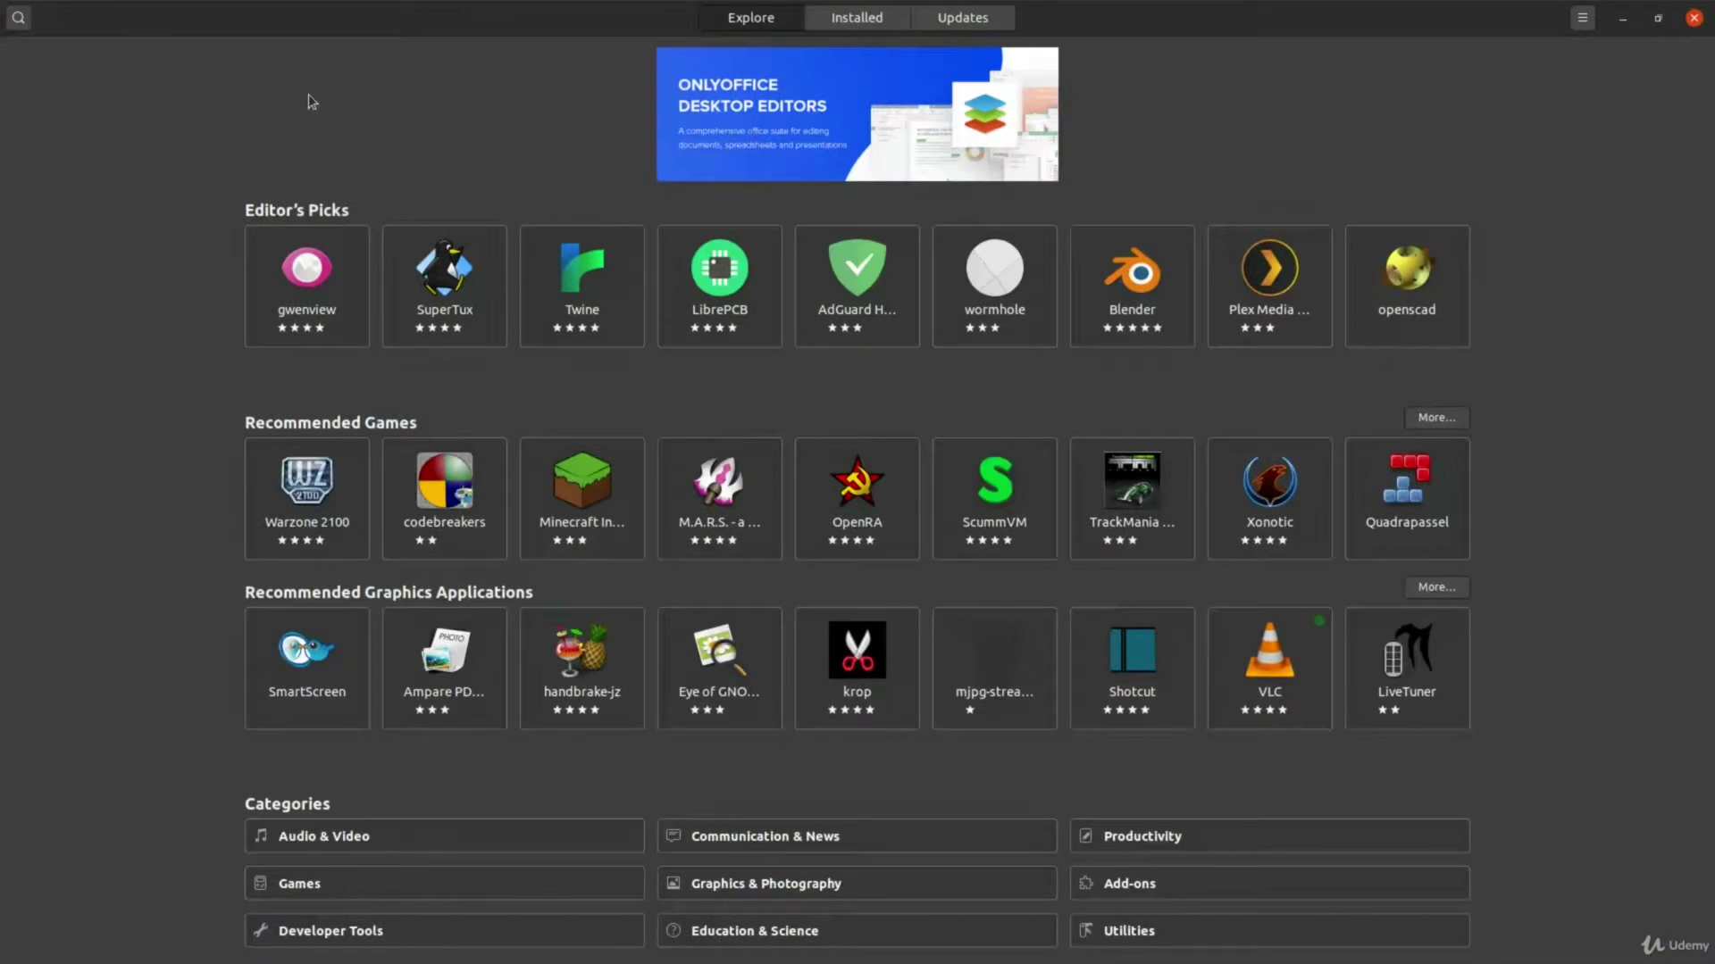
pyautogui.click(18, 18)
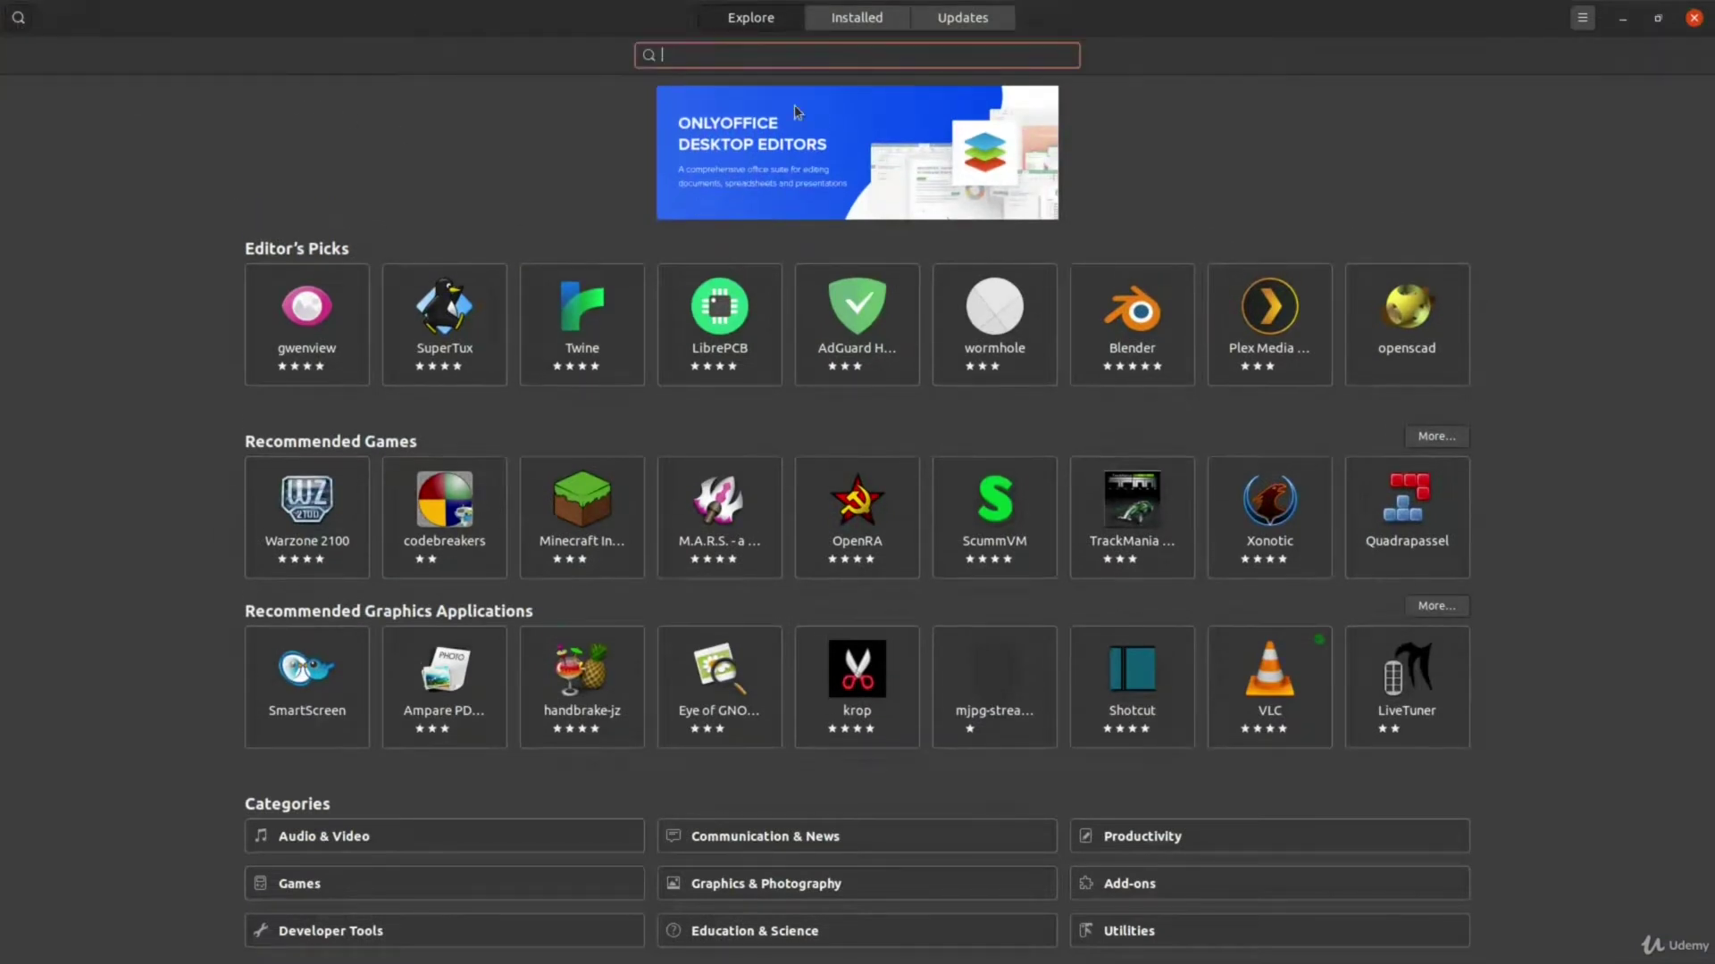
pyautogui.write('obs')
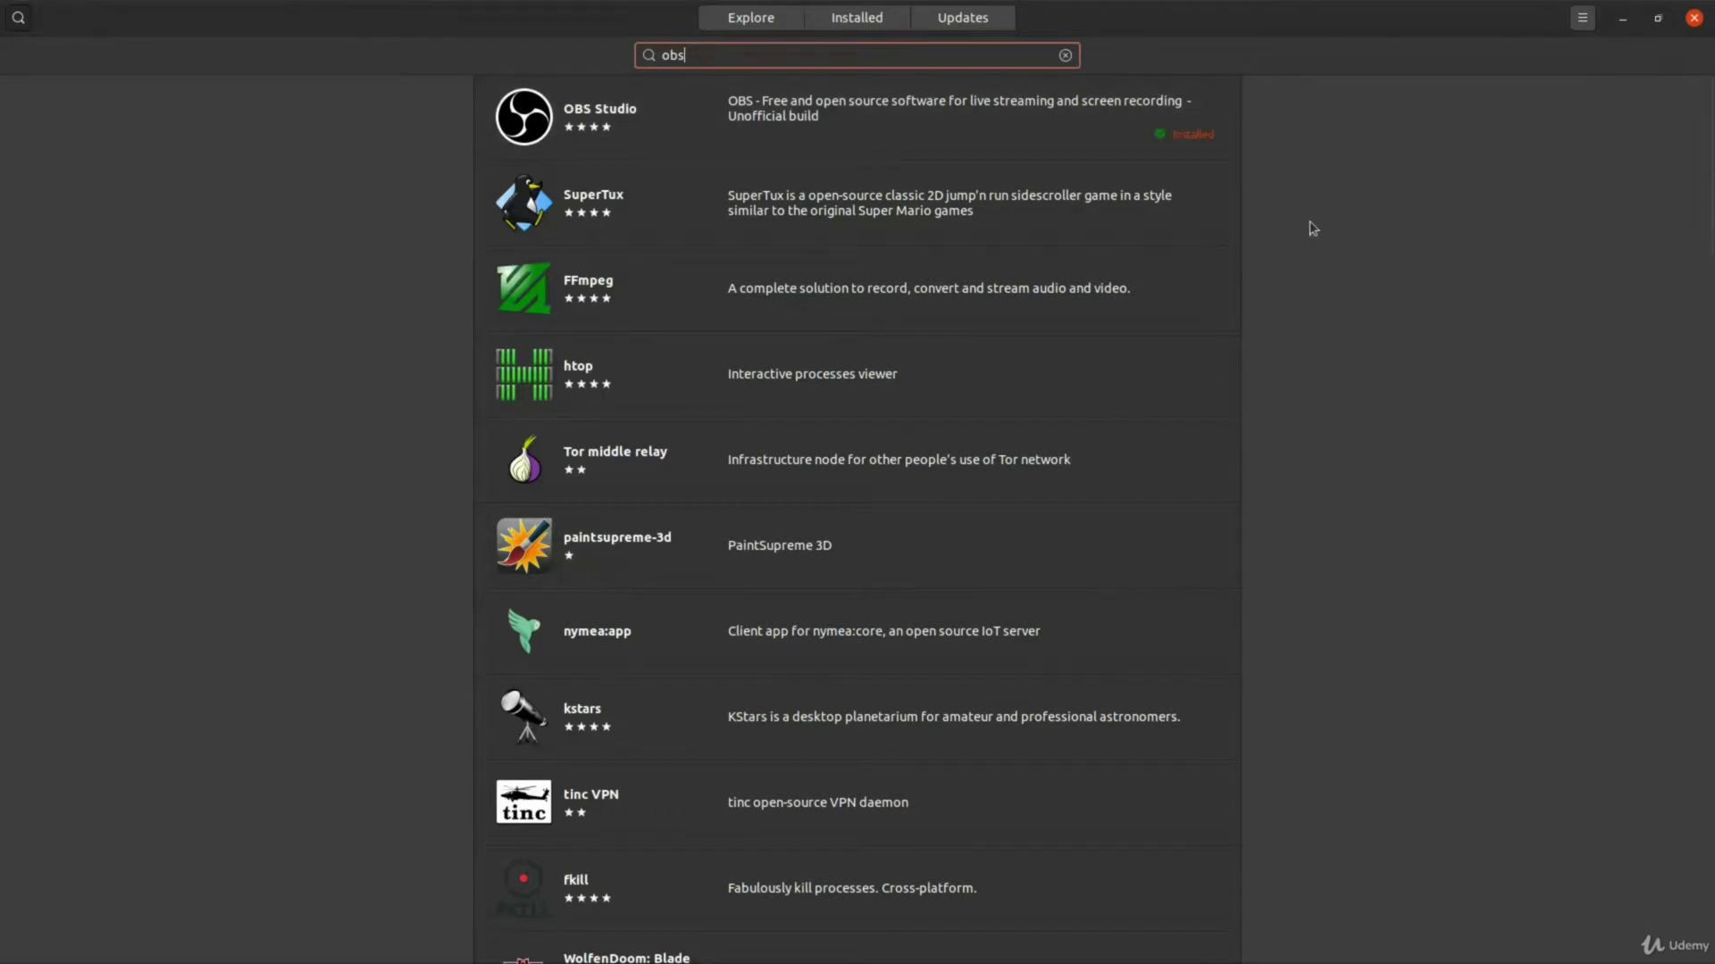
pyautogui.moveTo(1367, 962)
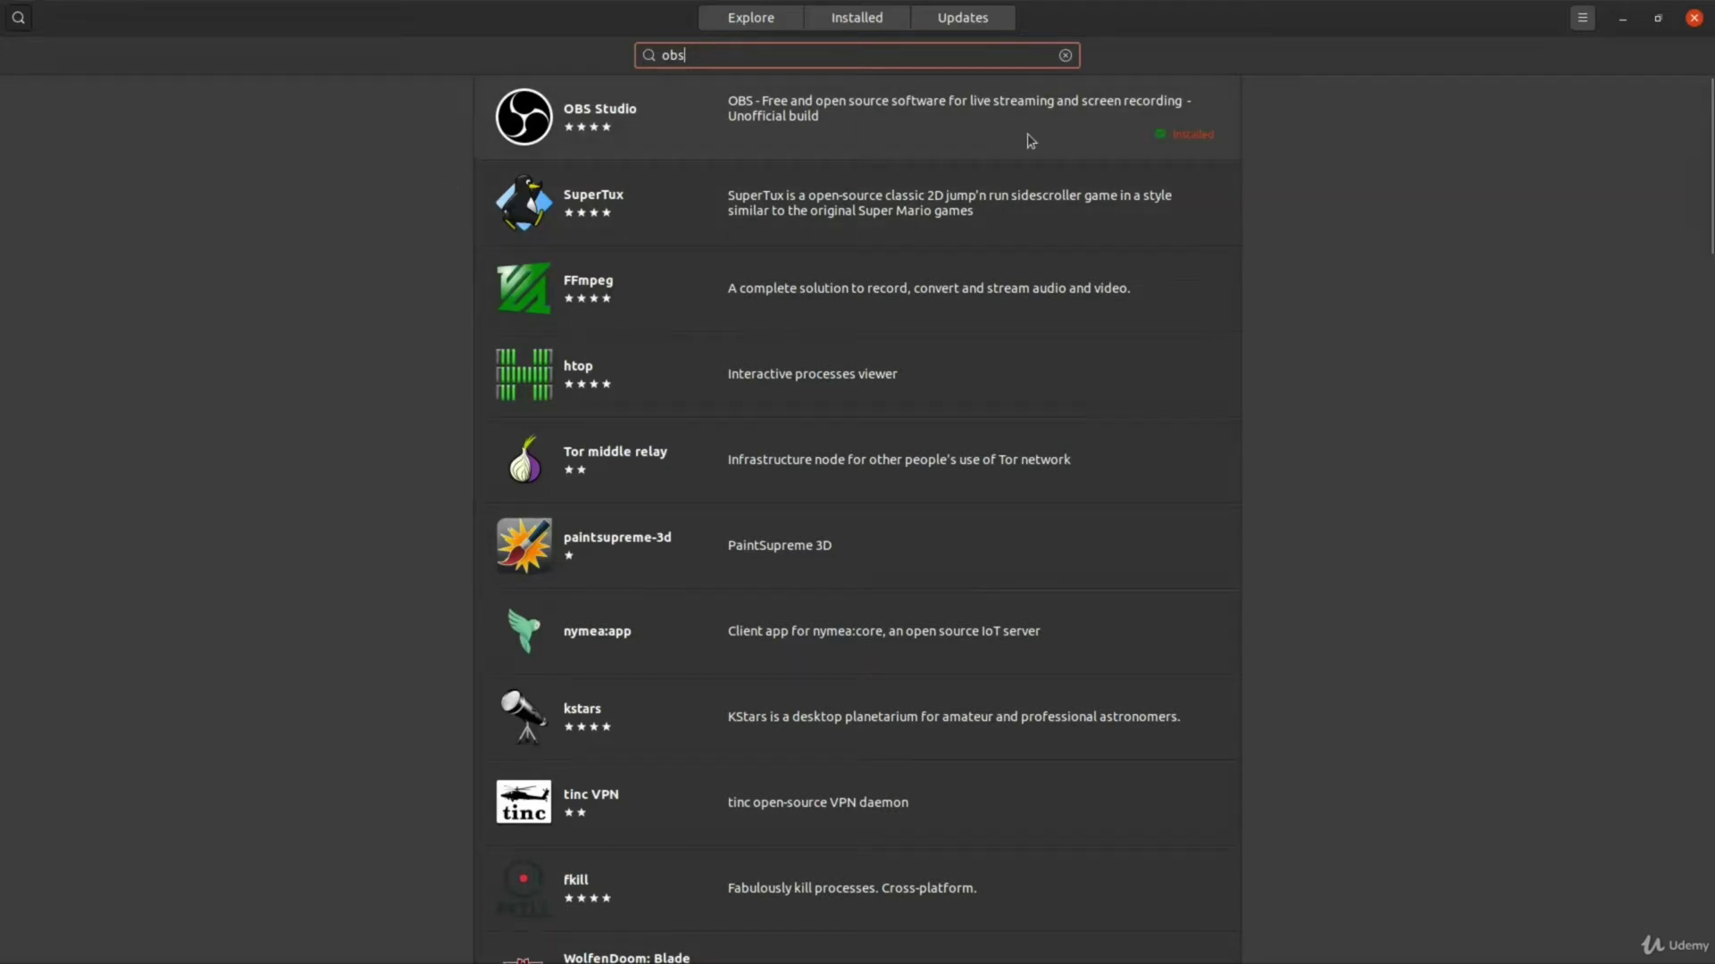
pyautogui.click(973, 136)
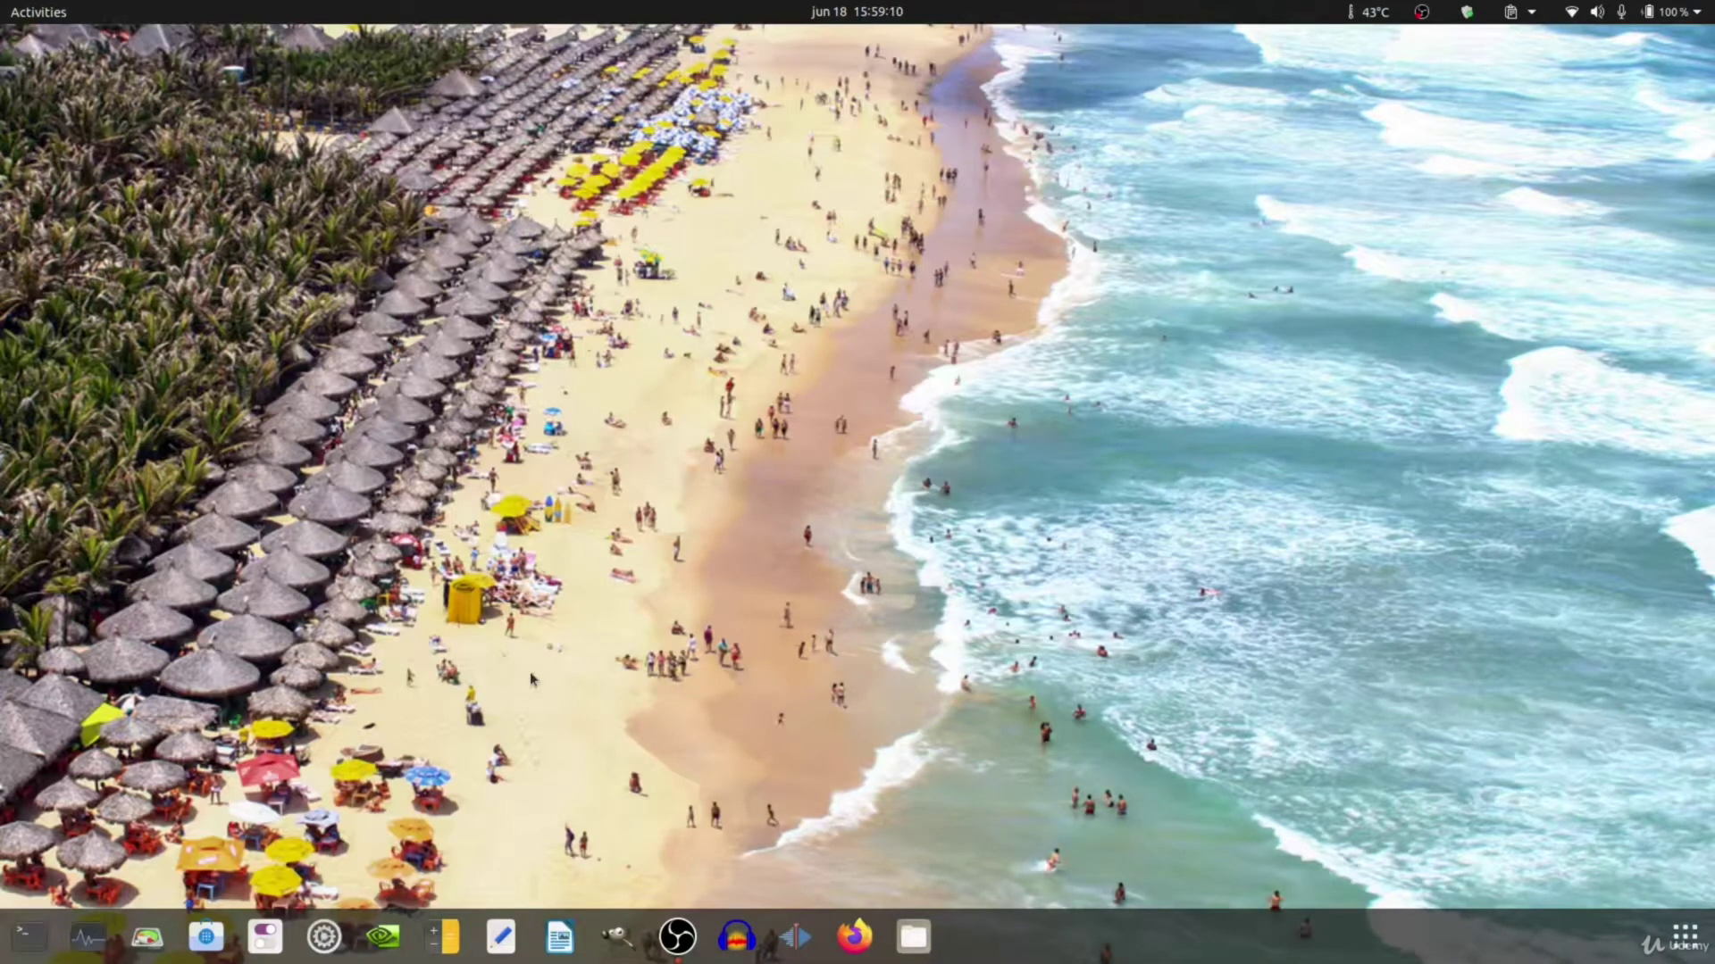
# Open NVIDIA X Server Settings and view the graphics card information and the PRIME Profiles options.
pyautogui.click(386, 950)
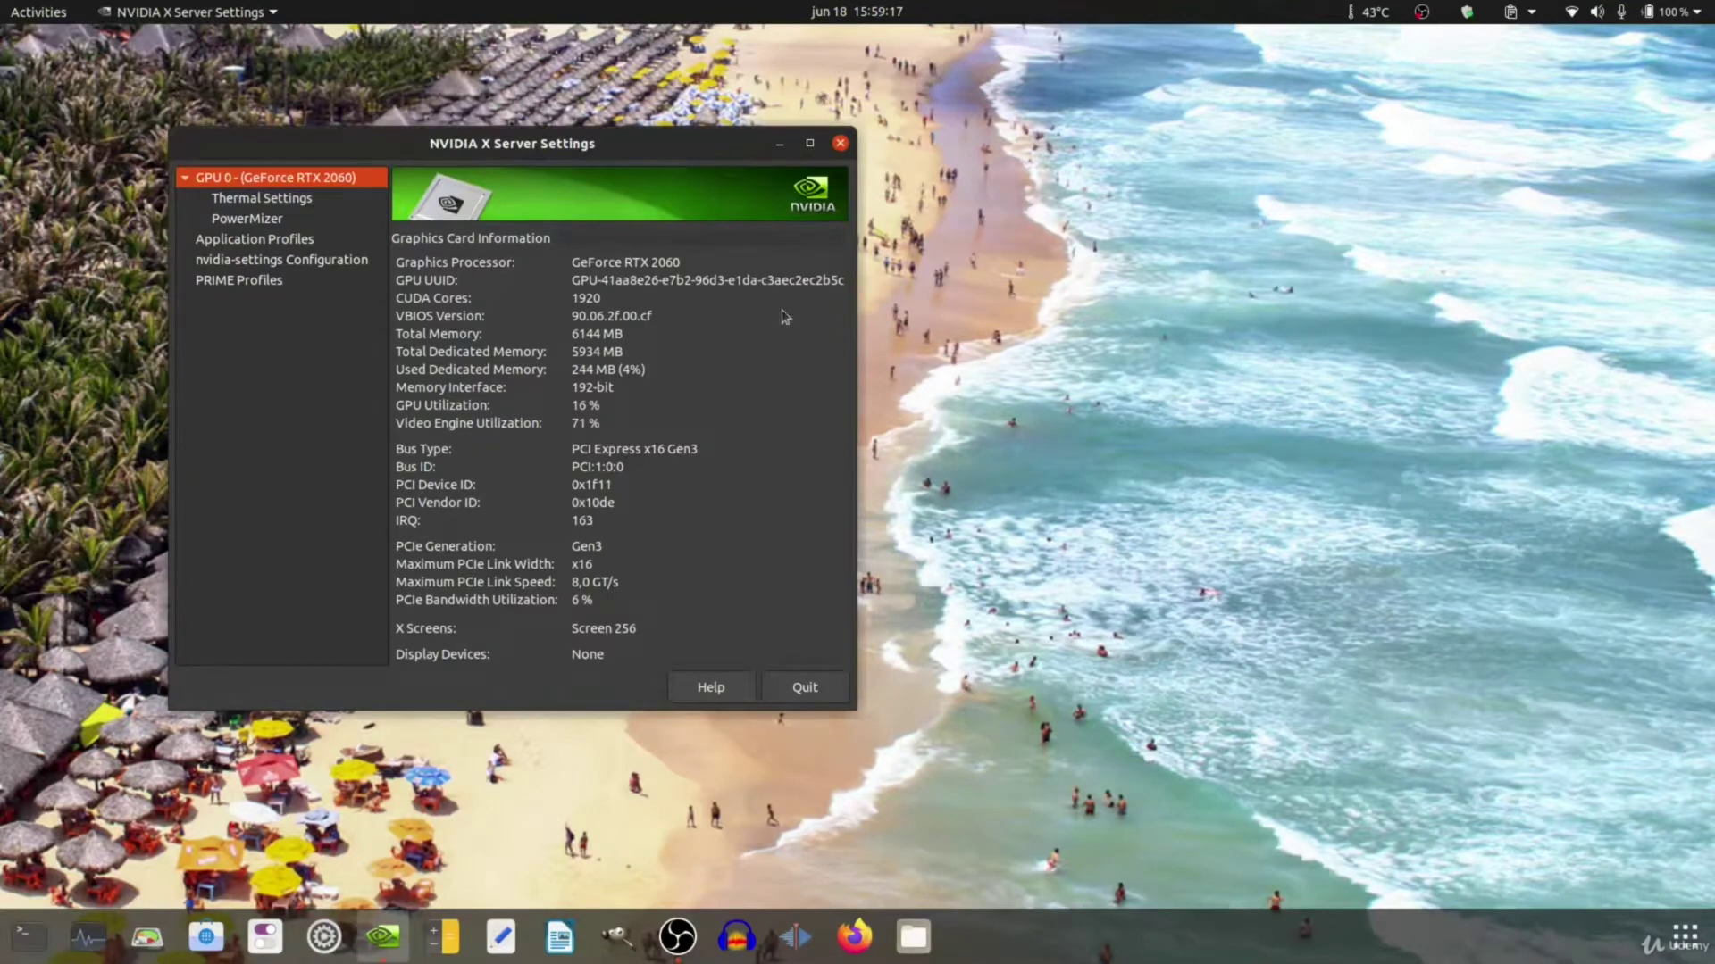
pyautogui.moveTo(661, 143); pyautogui.dragTo(991, 141)
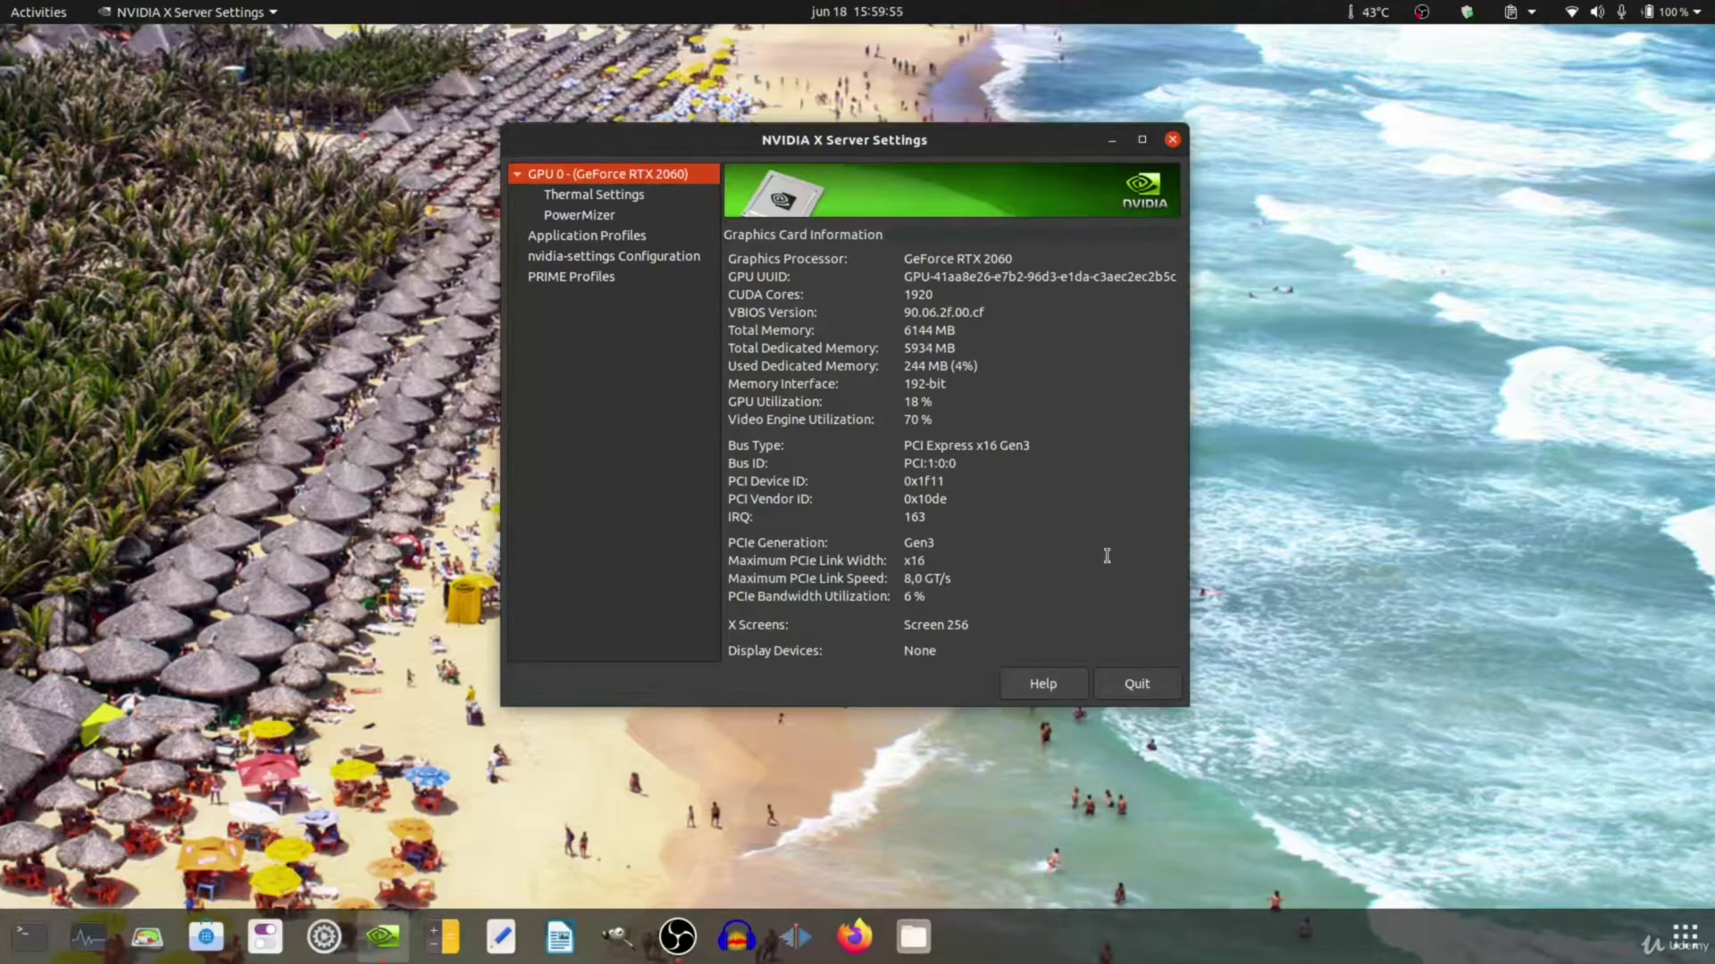
pyautogui.click(646, 284)
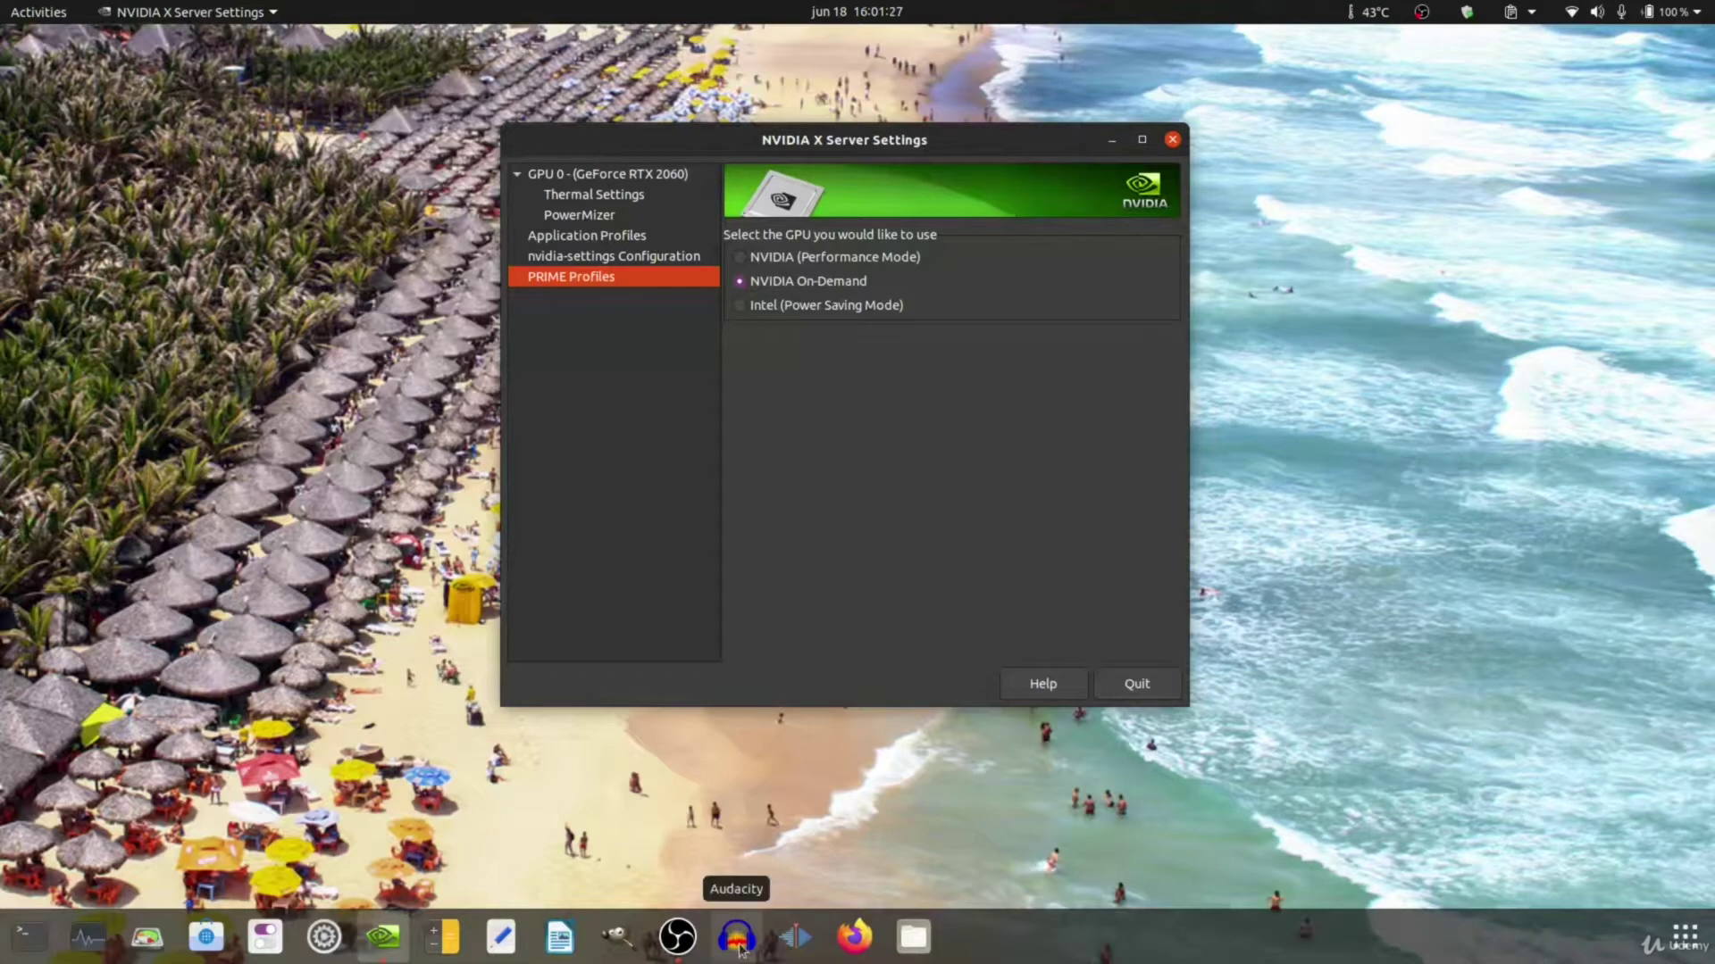
# Check Audacity's launch options for starting it with the dedicated graphics card, without launching it.
pyautogui.rightClick(738, 948)
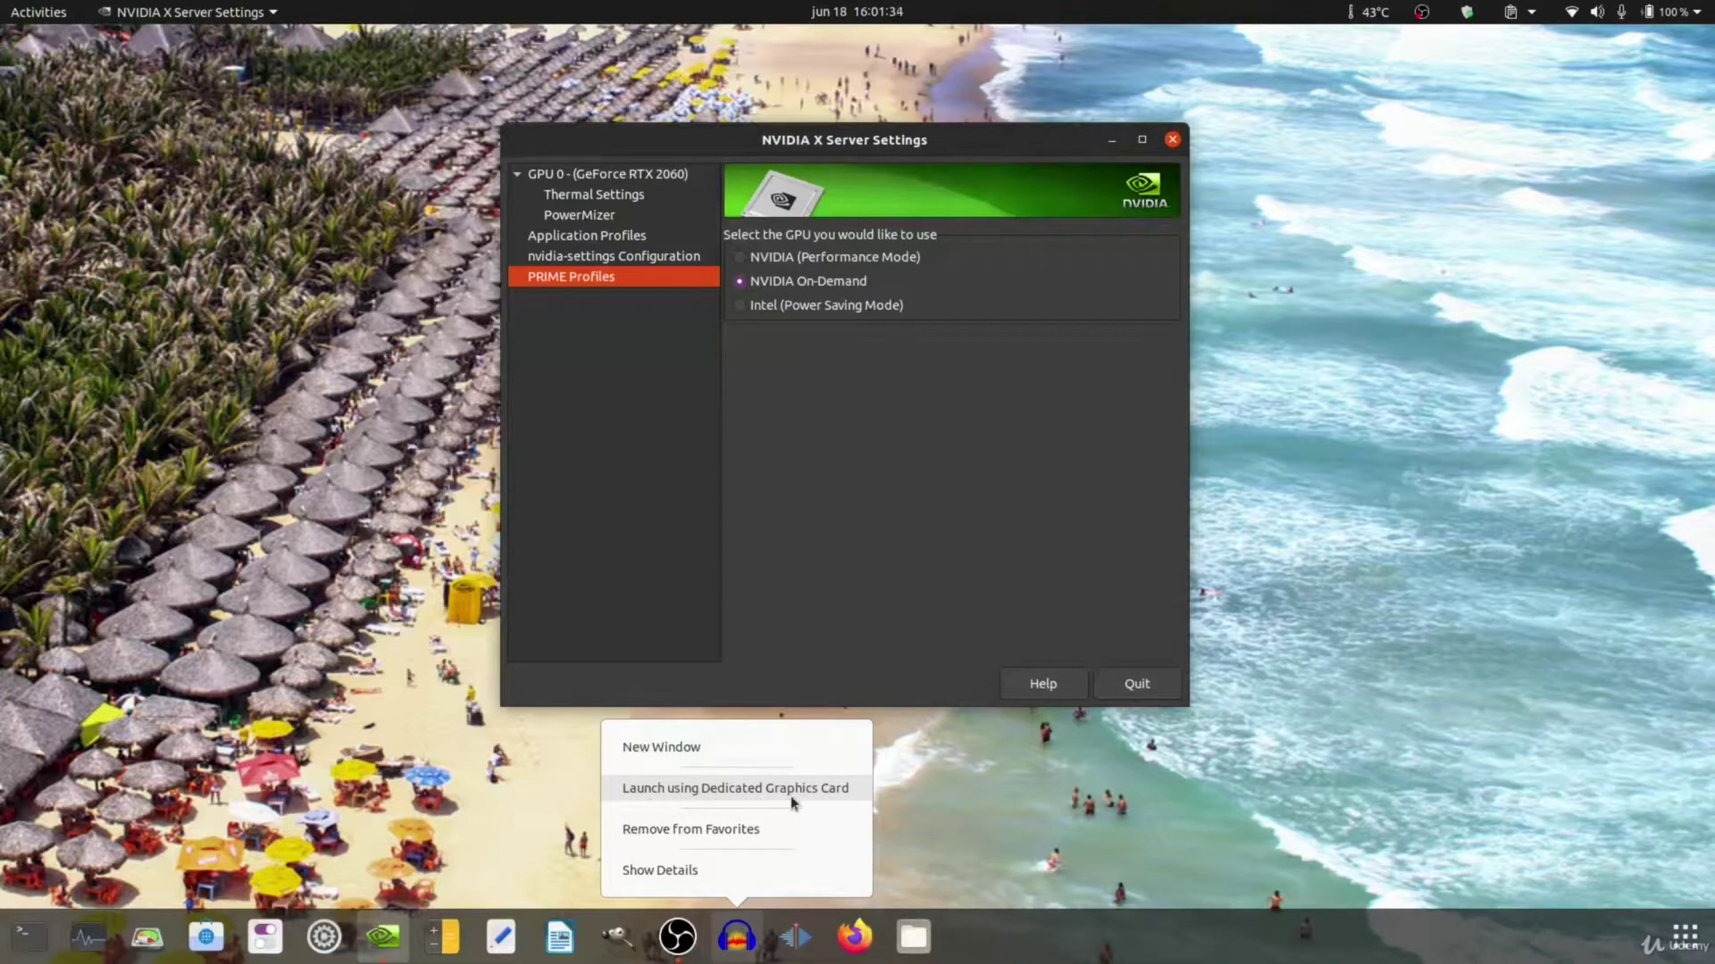
pyautogui.click(1006, 512)
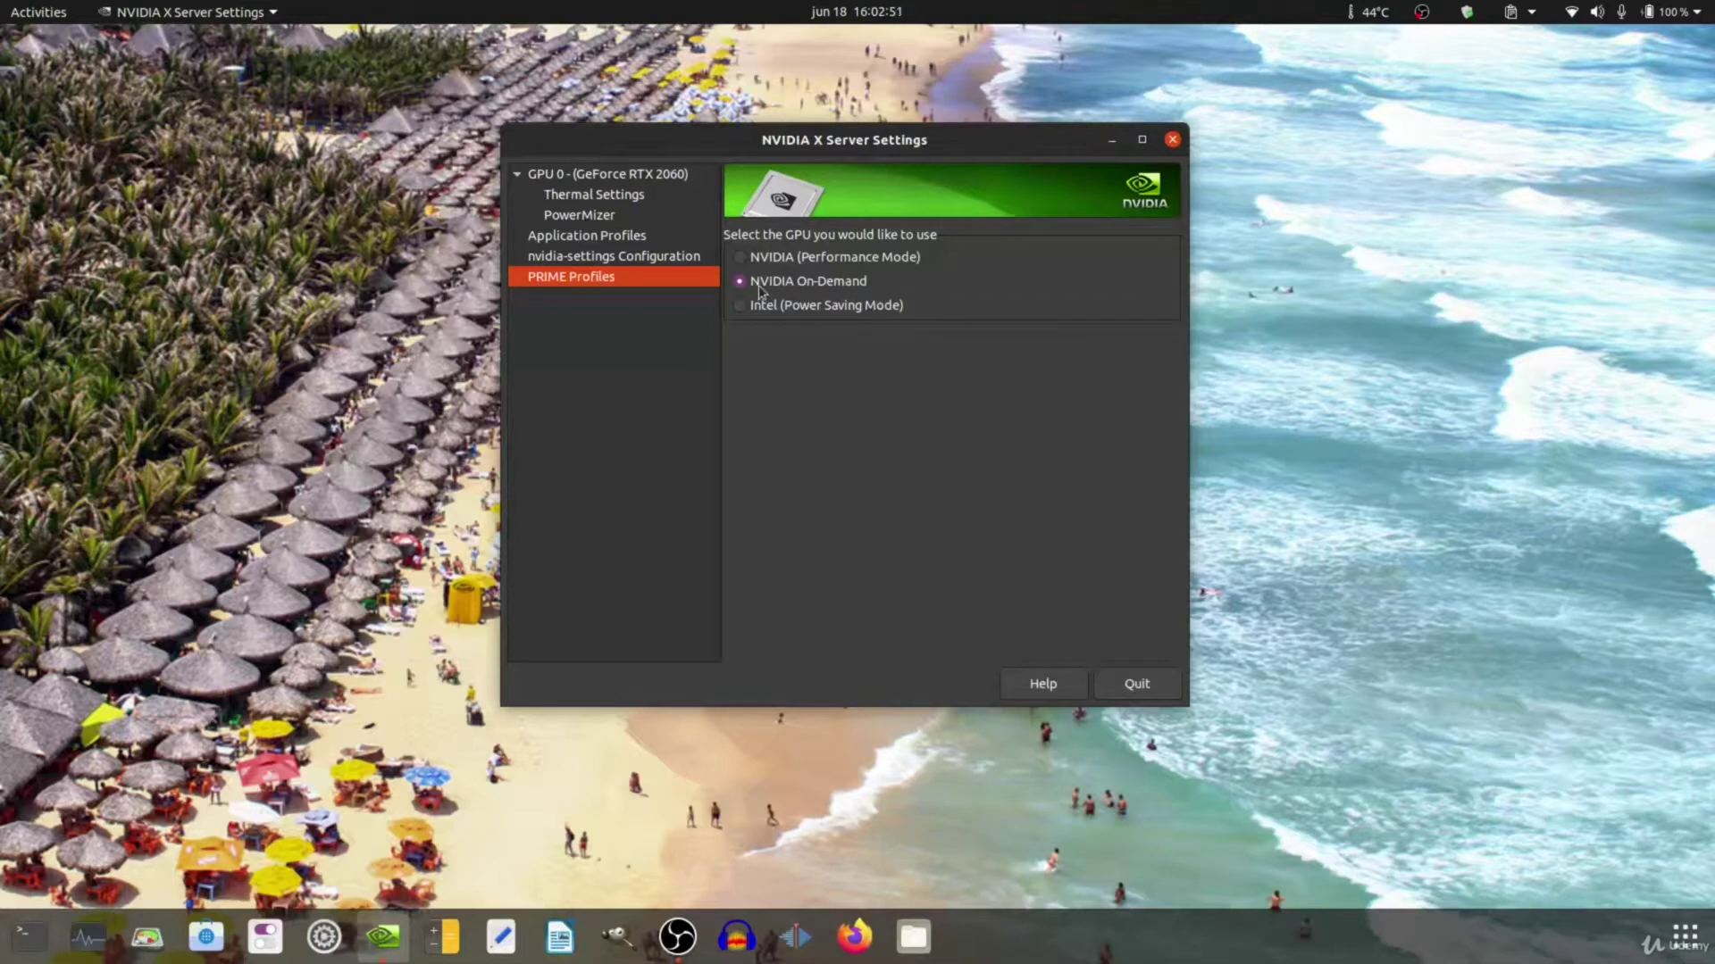
pyautogui.moveTo(884, 289)
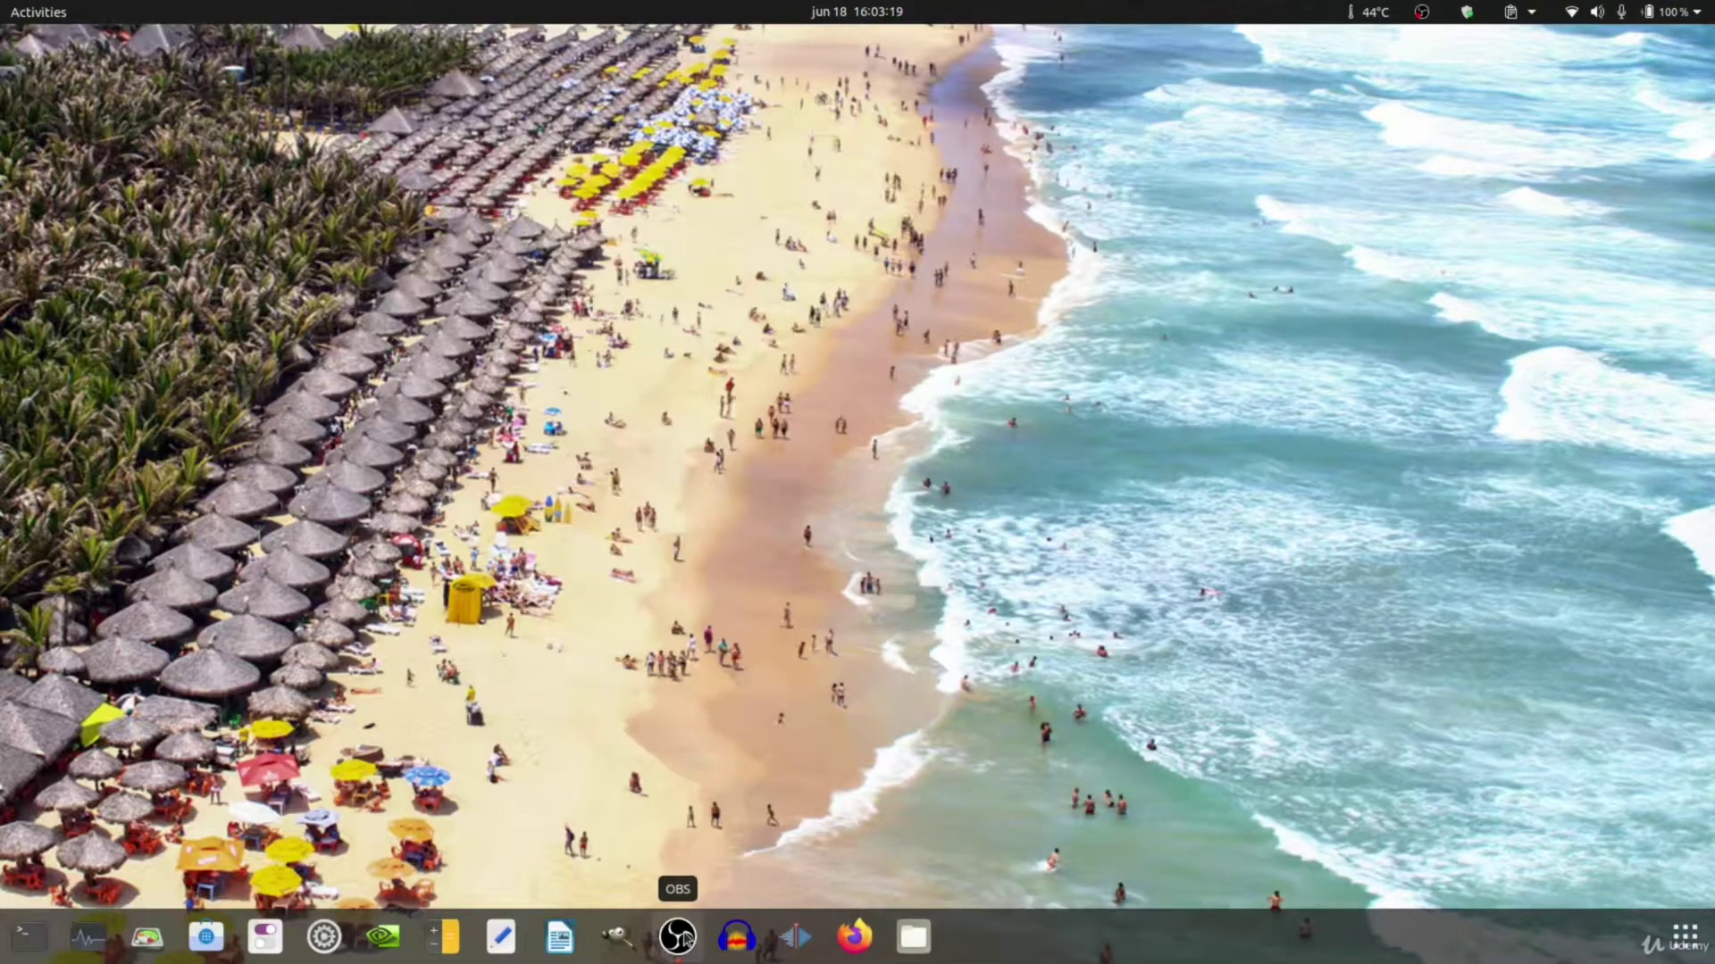
# Bring the already running OBS window back onto the screen.
pyautogui.click(688, 935)
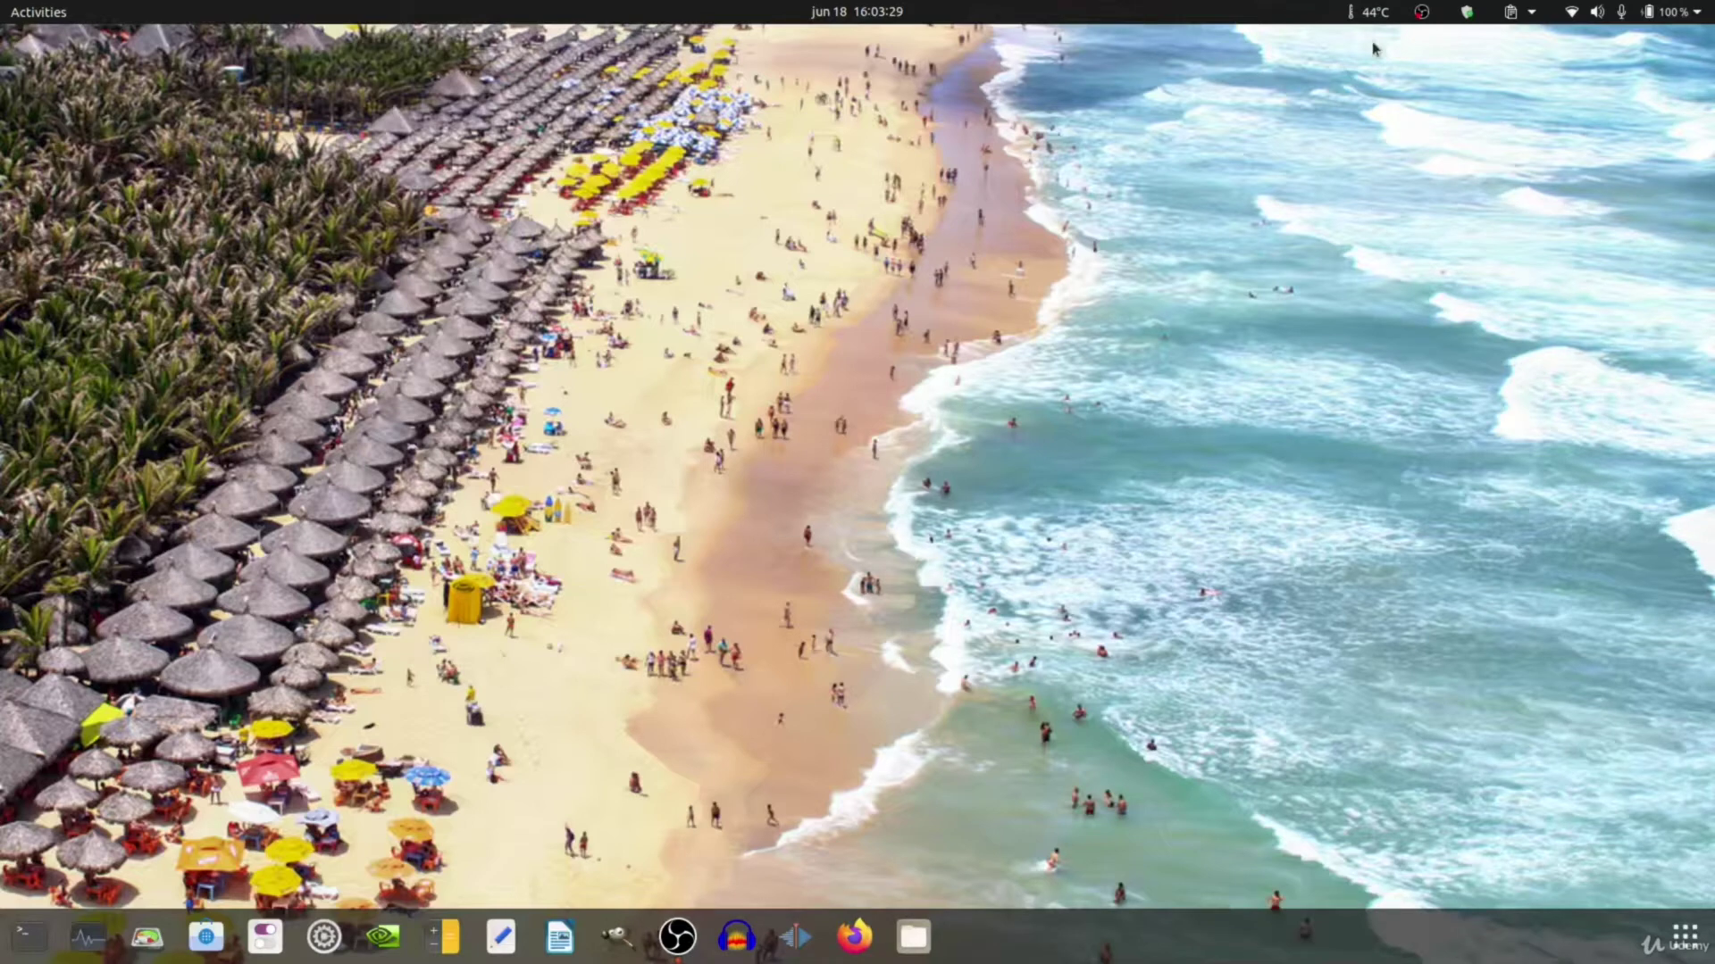
pyautogui.click(1422, 11)
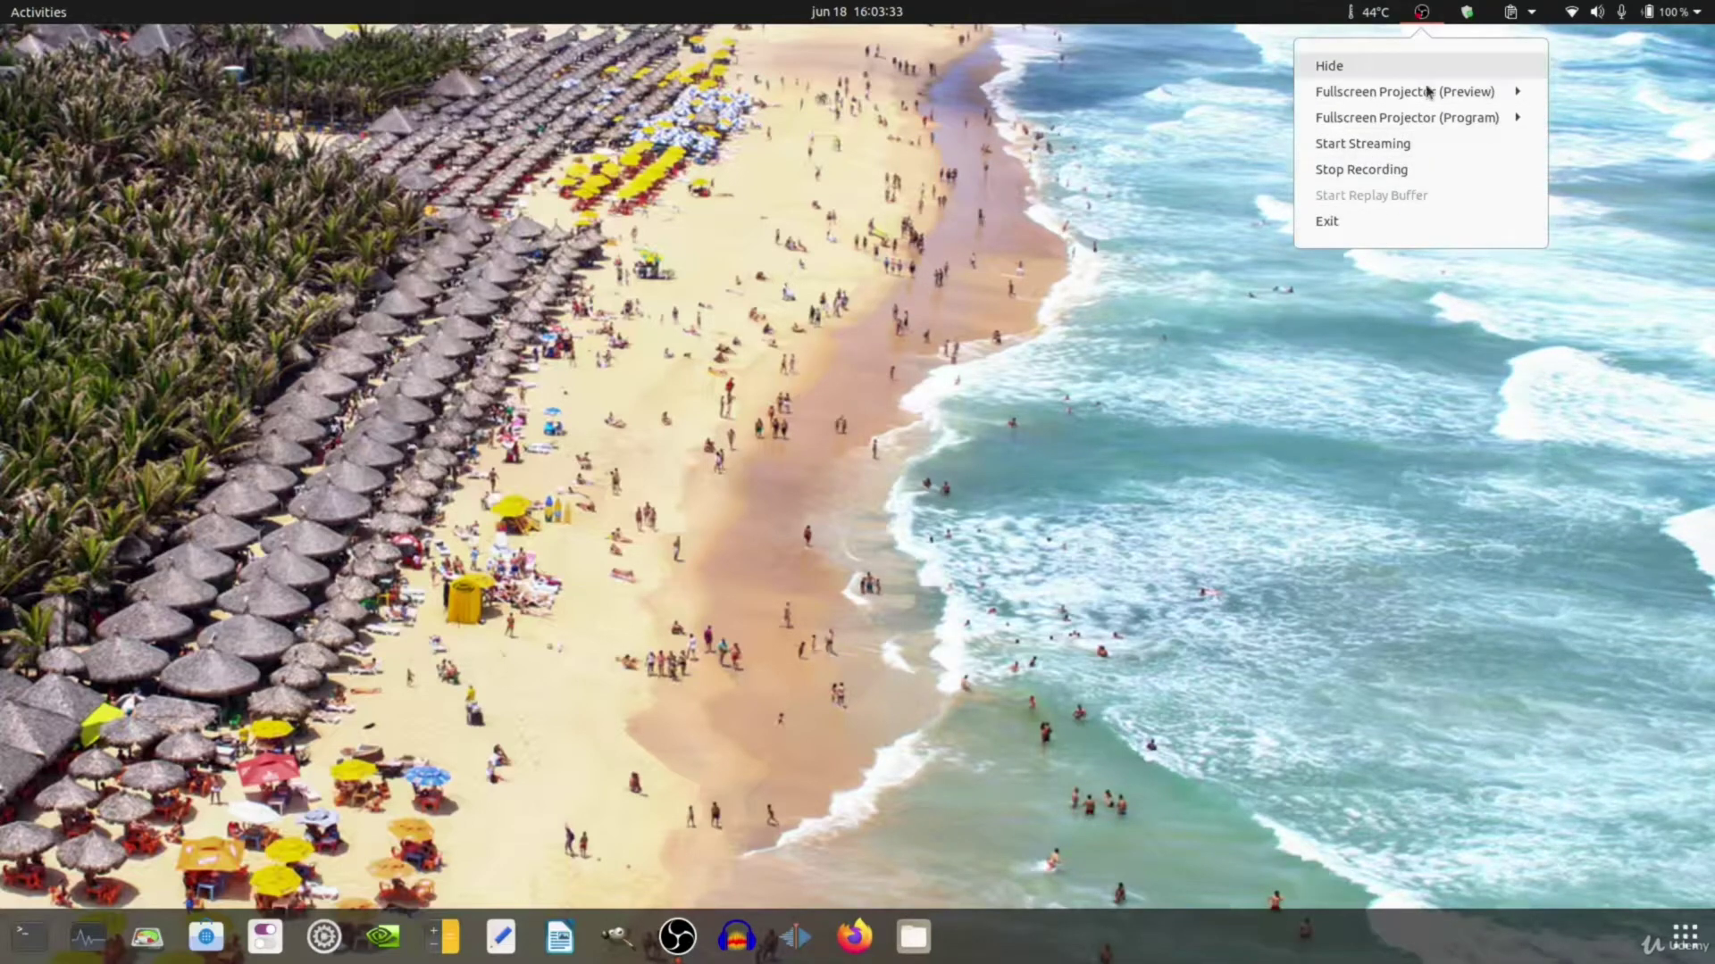
pyautogui.click(1330, 65)
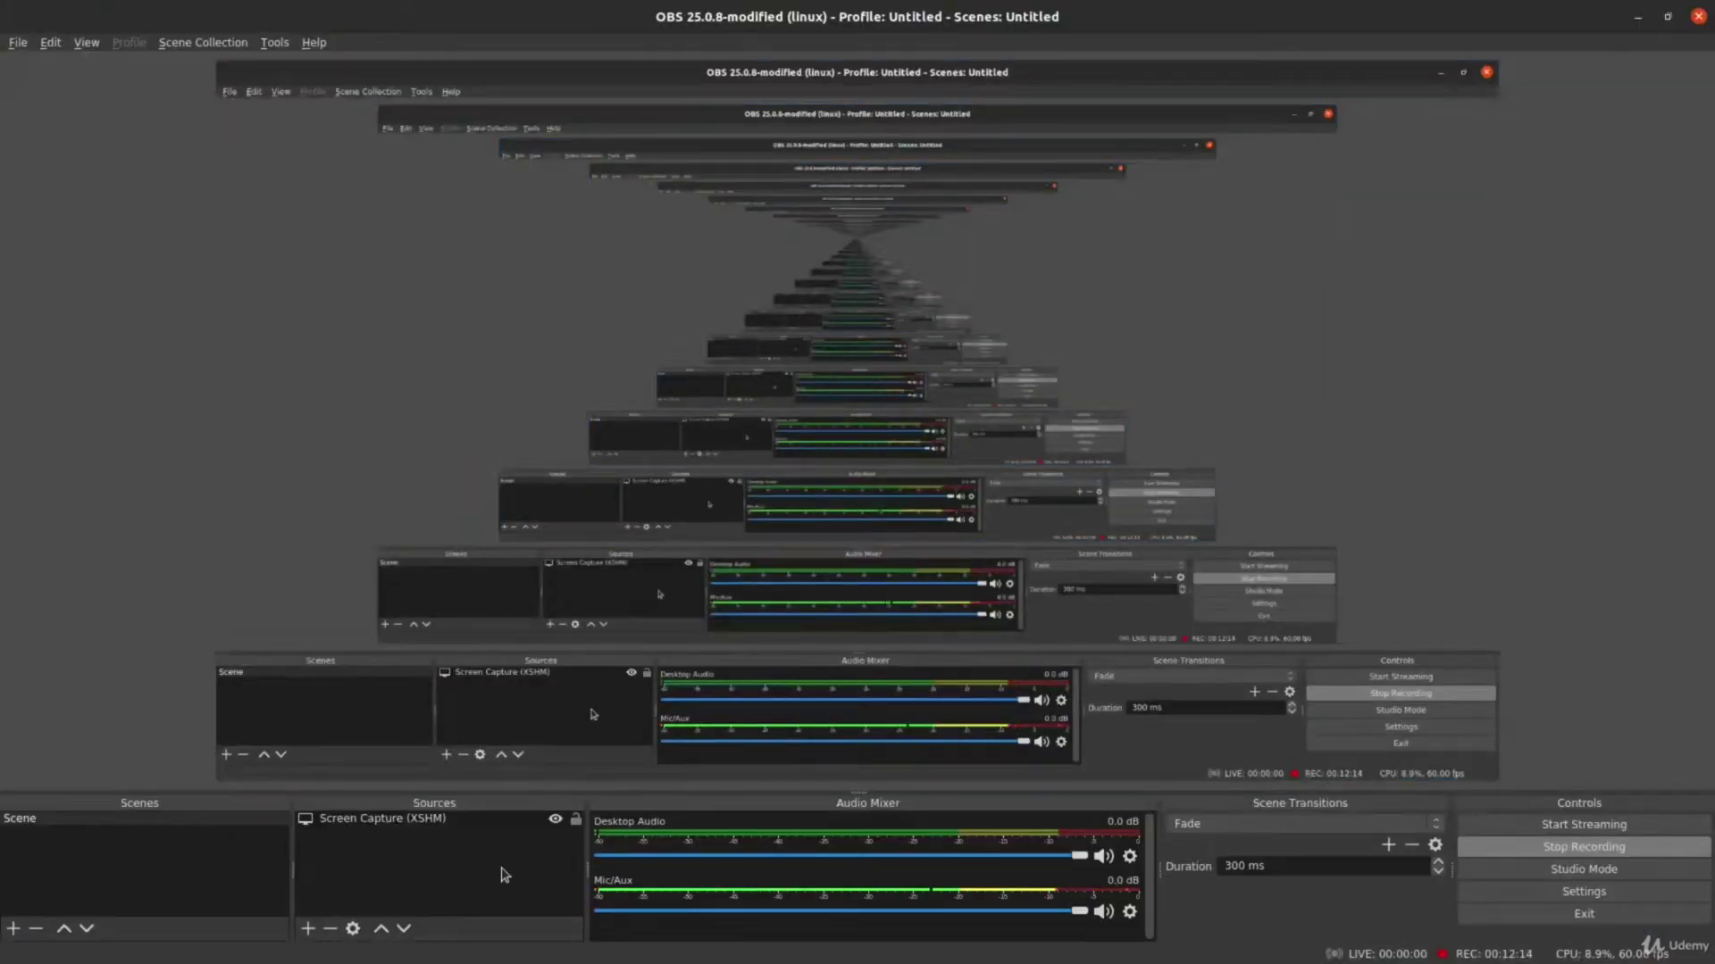
# Examine the source types that can be added to the scene, including Screen Capture (XSHM), without adding one.
pyautogui.rightClick(449, 851)
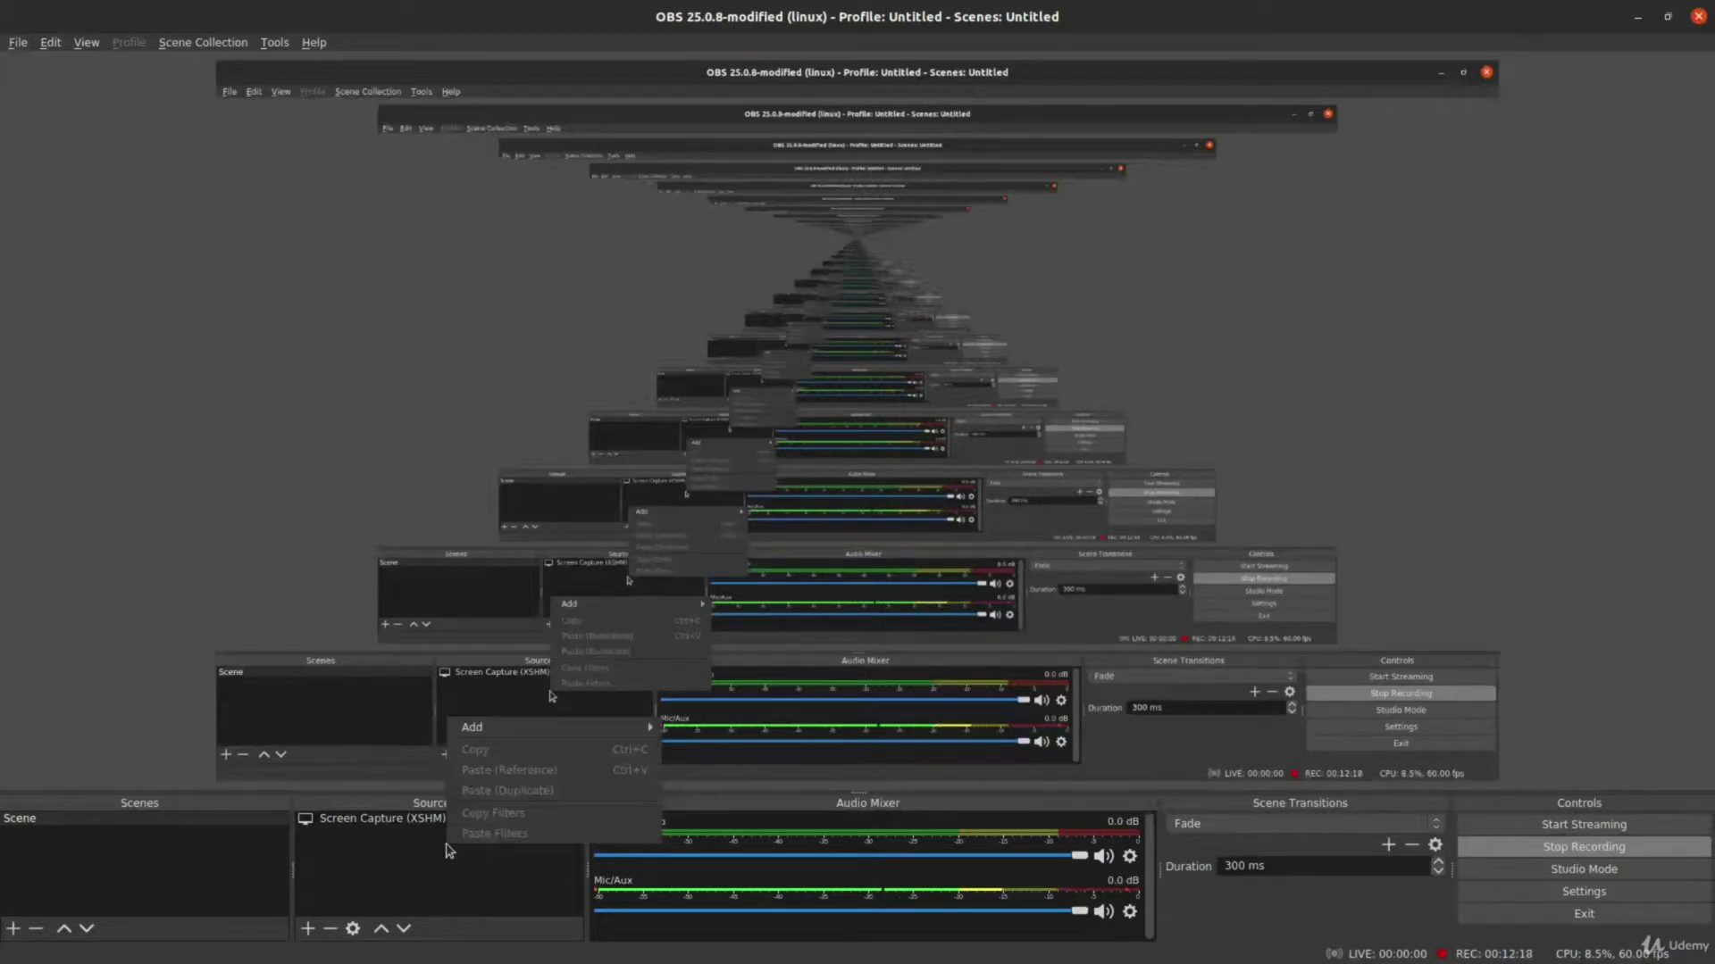
pyautogui.click(438, 857)
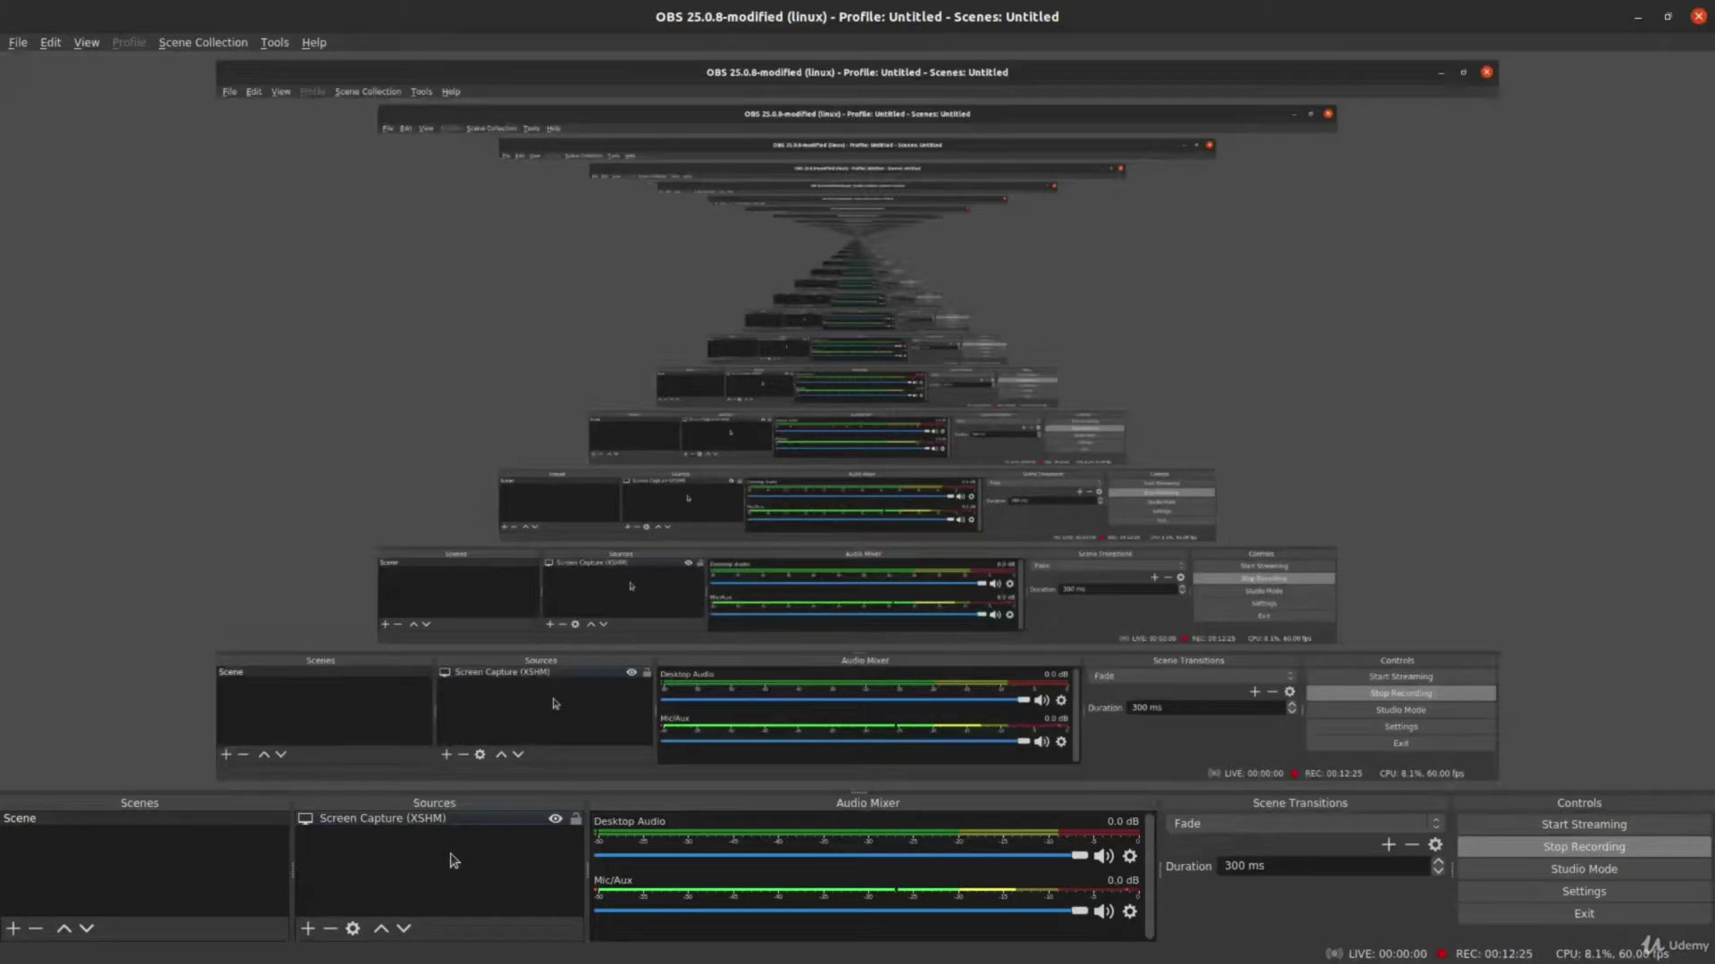
pyautogui.rightClick(453, 859)
pyautogui.moveTo(573, 746)
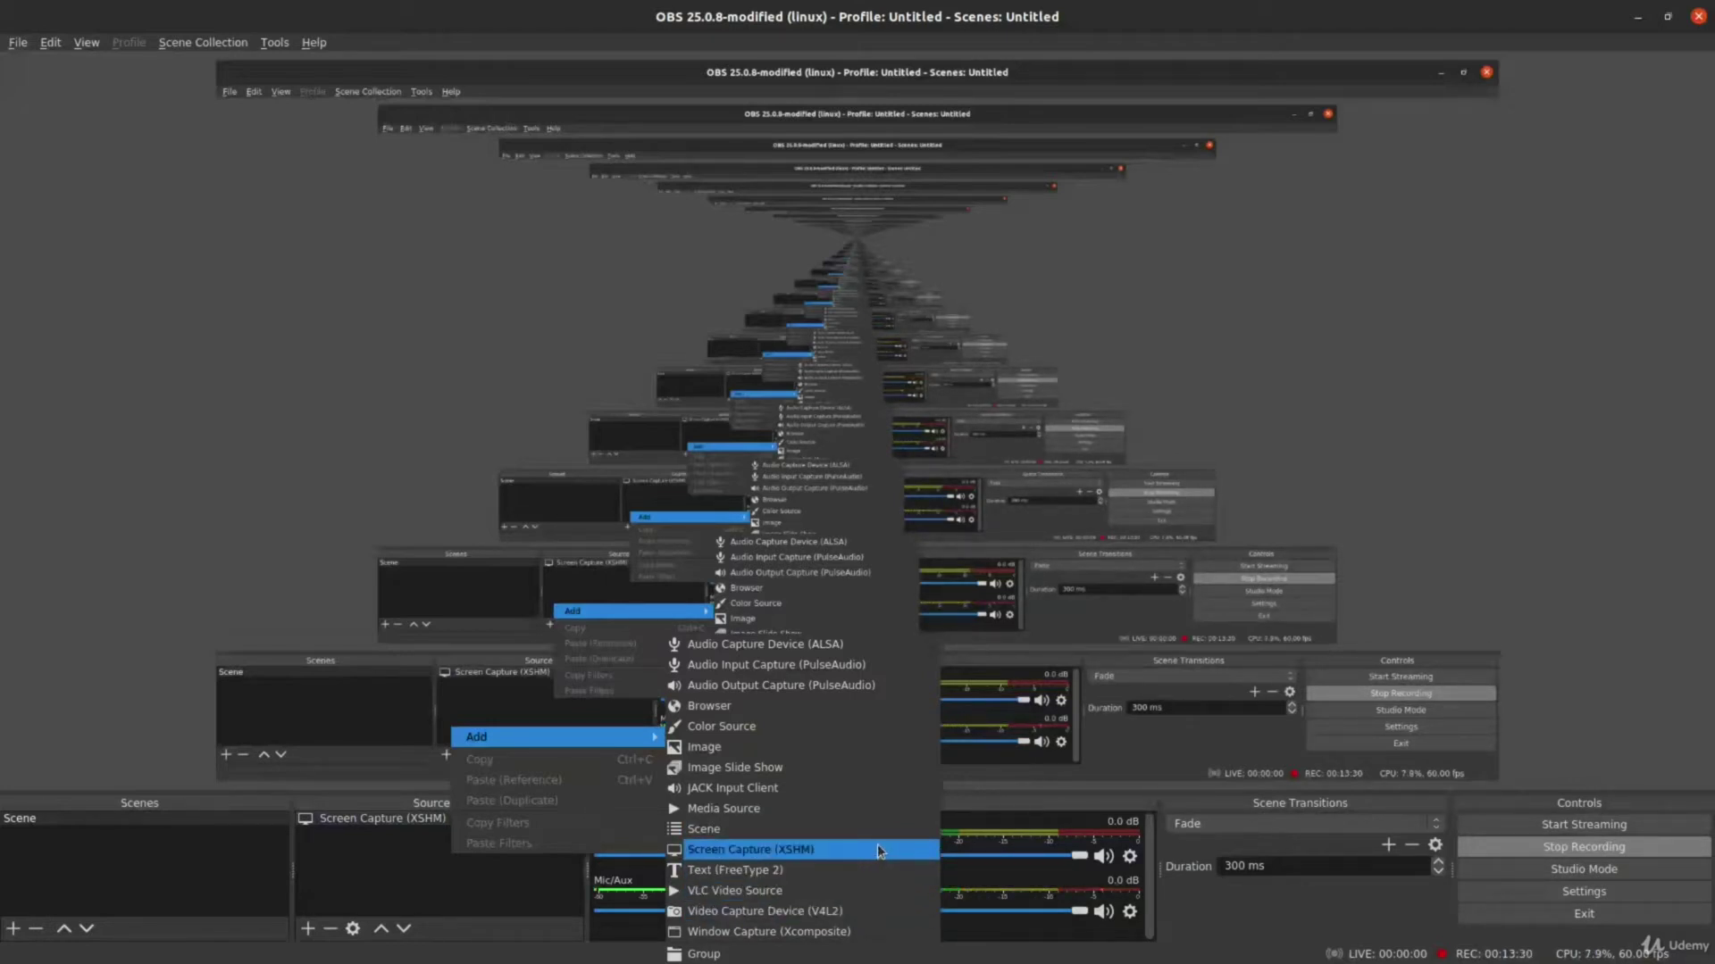
pyautogui.click(335, 862)
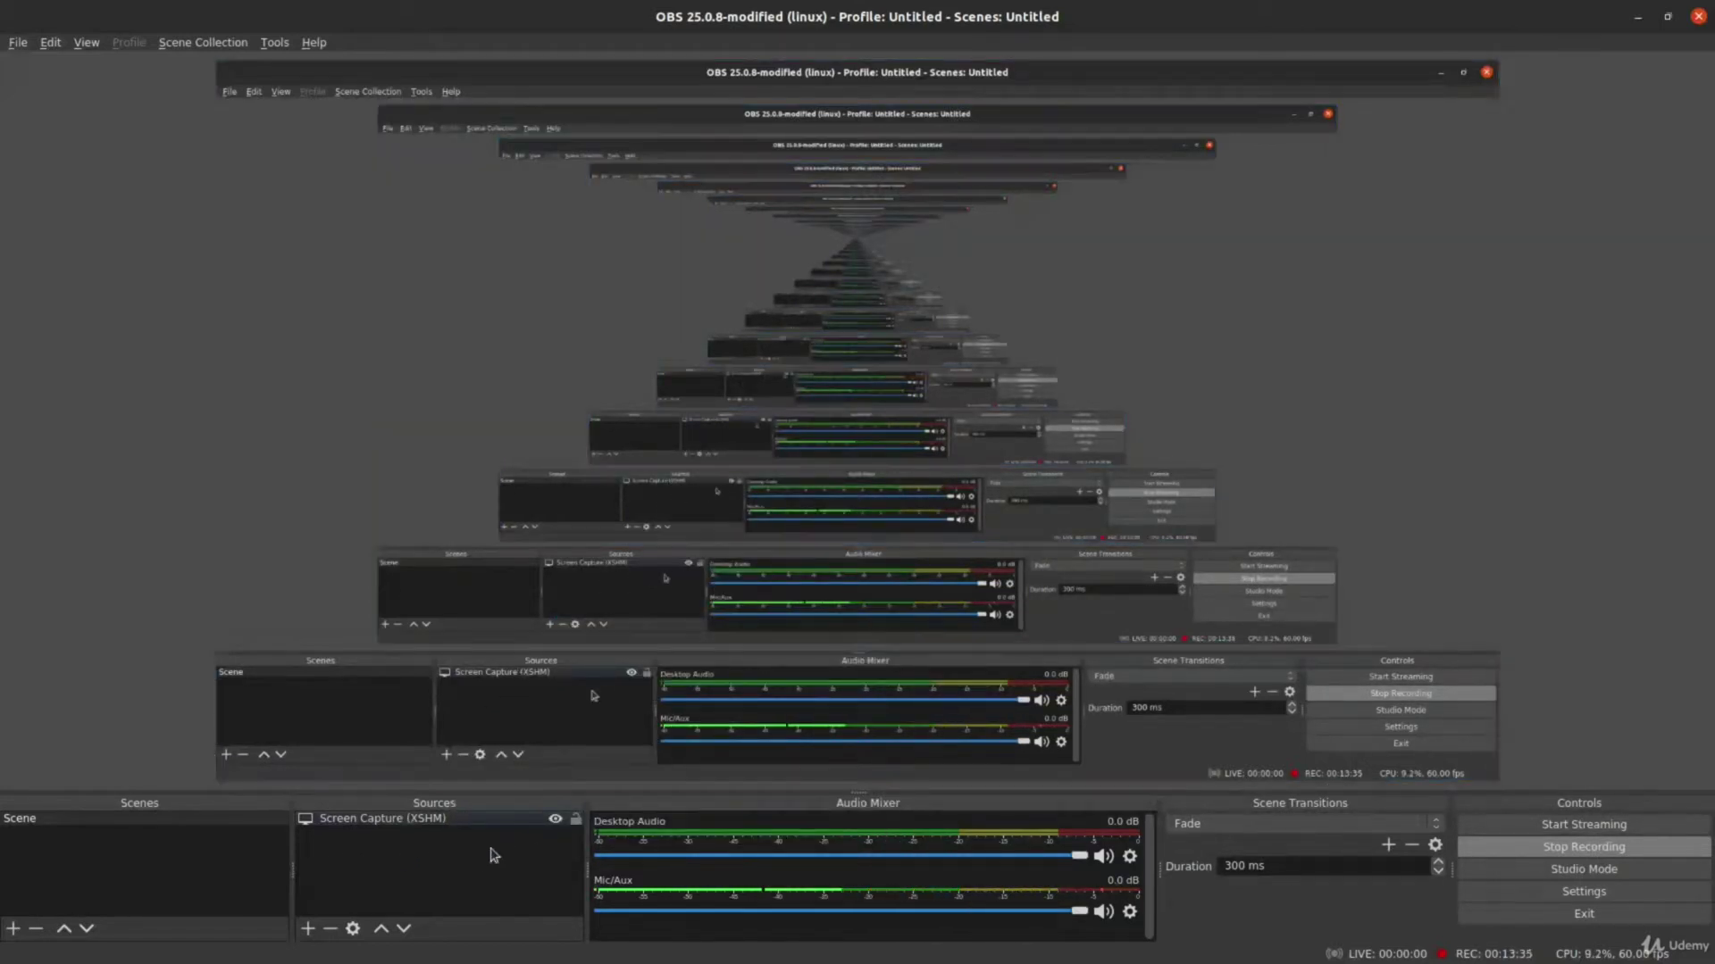
pyautogui.click(406, 827)
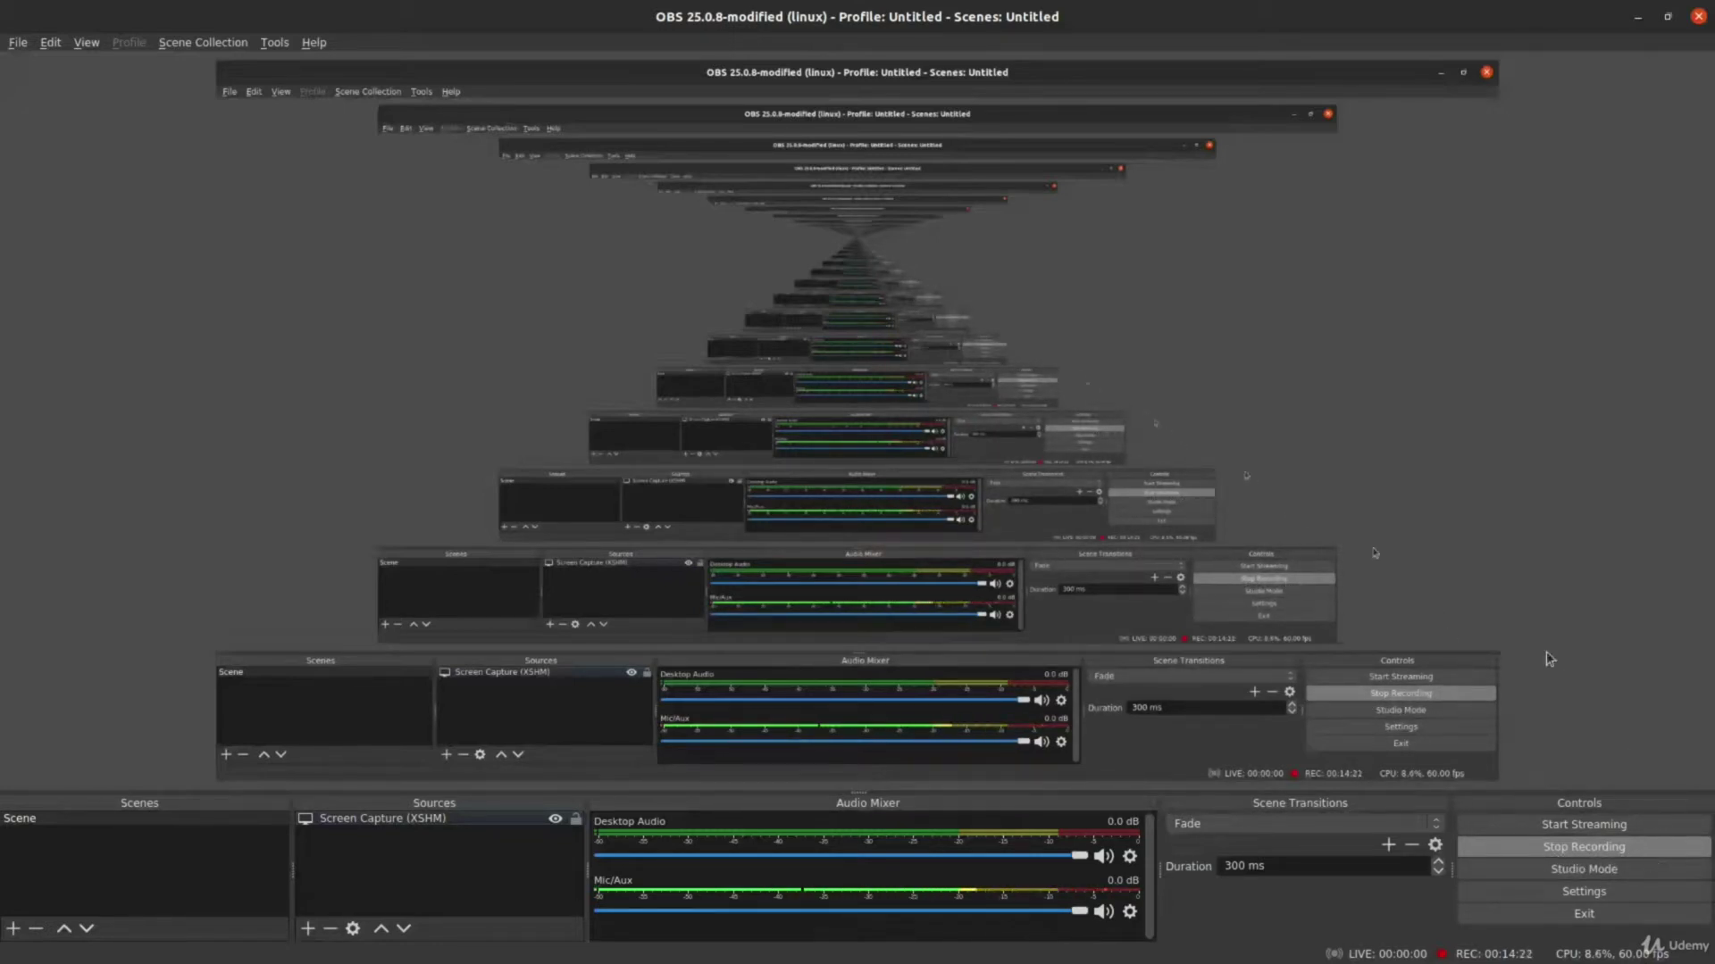
pyautogui.click(1464, 625)
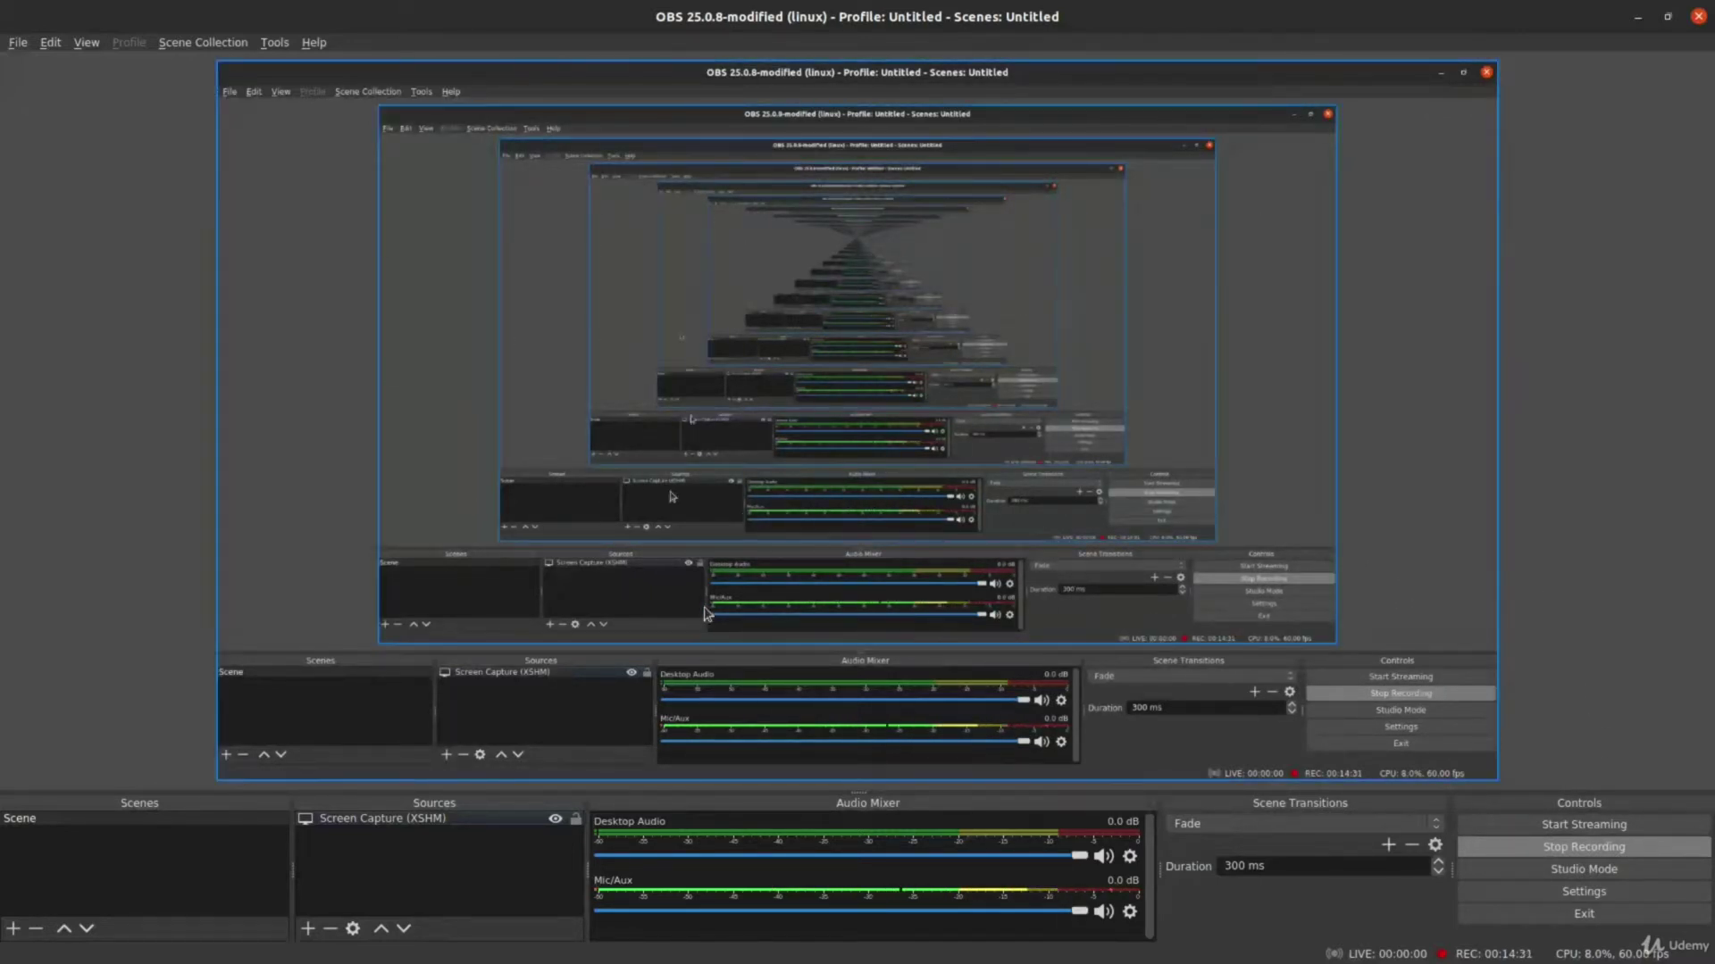
# Open the OBS settings and review the General, Stream and Output pages.
pyautogui.click(1658, 893)
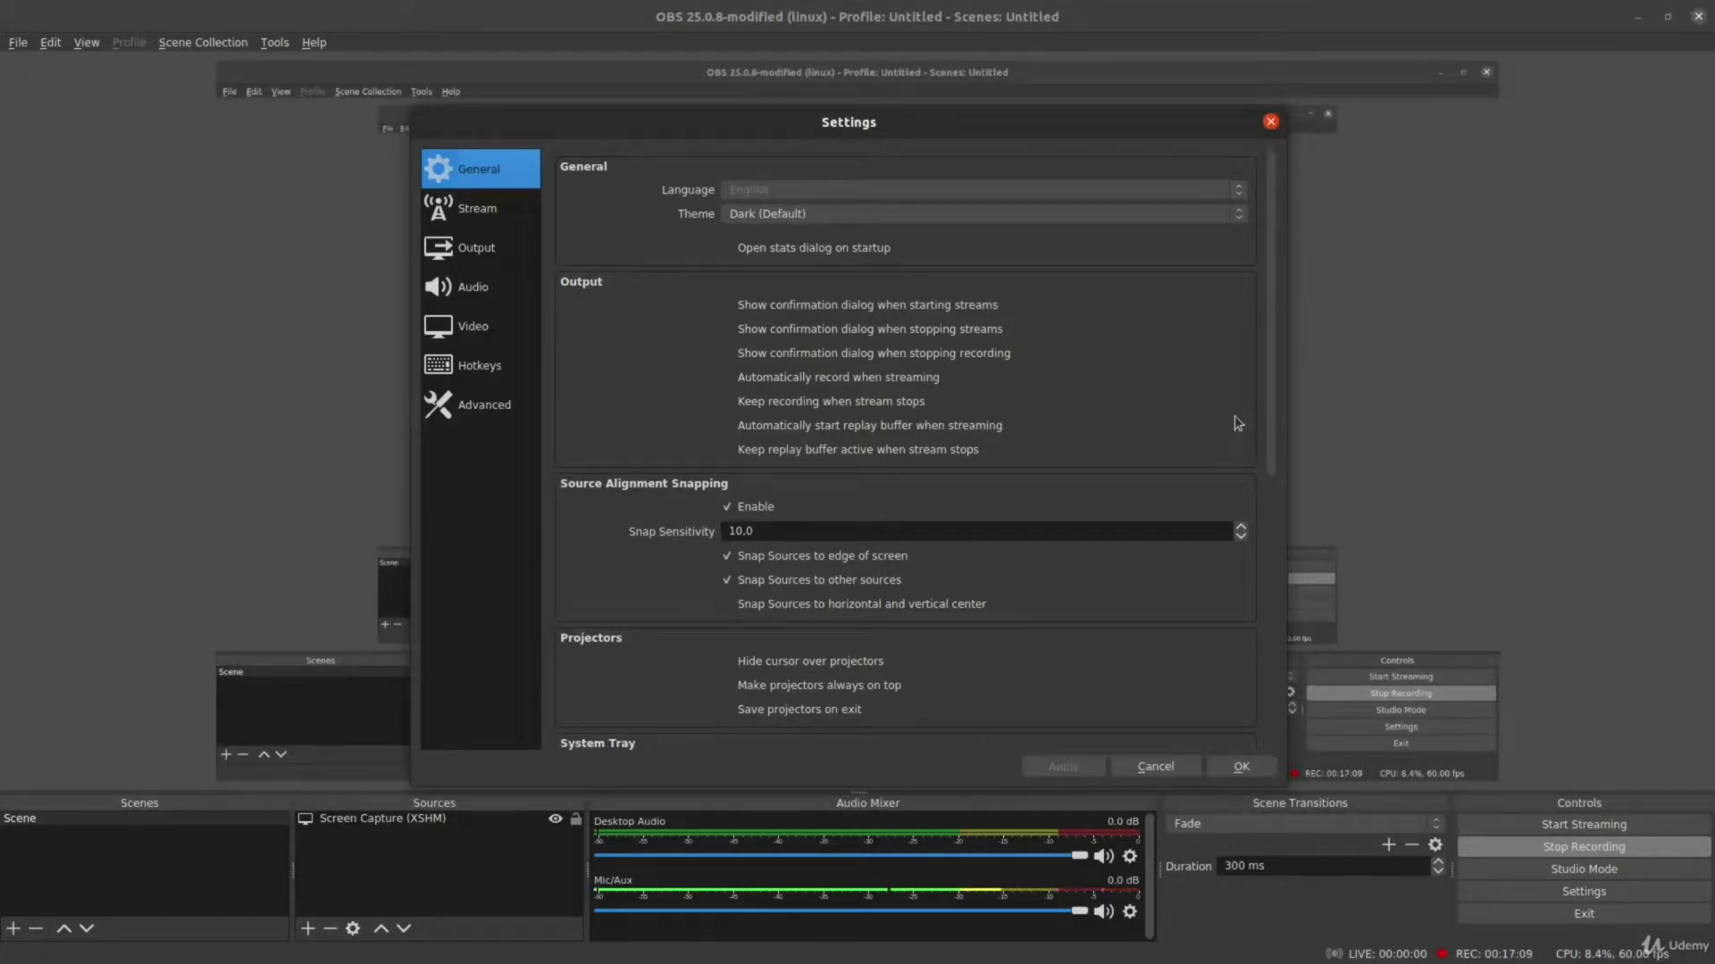
pyautogui.scroll(-9, 1237, 423)
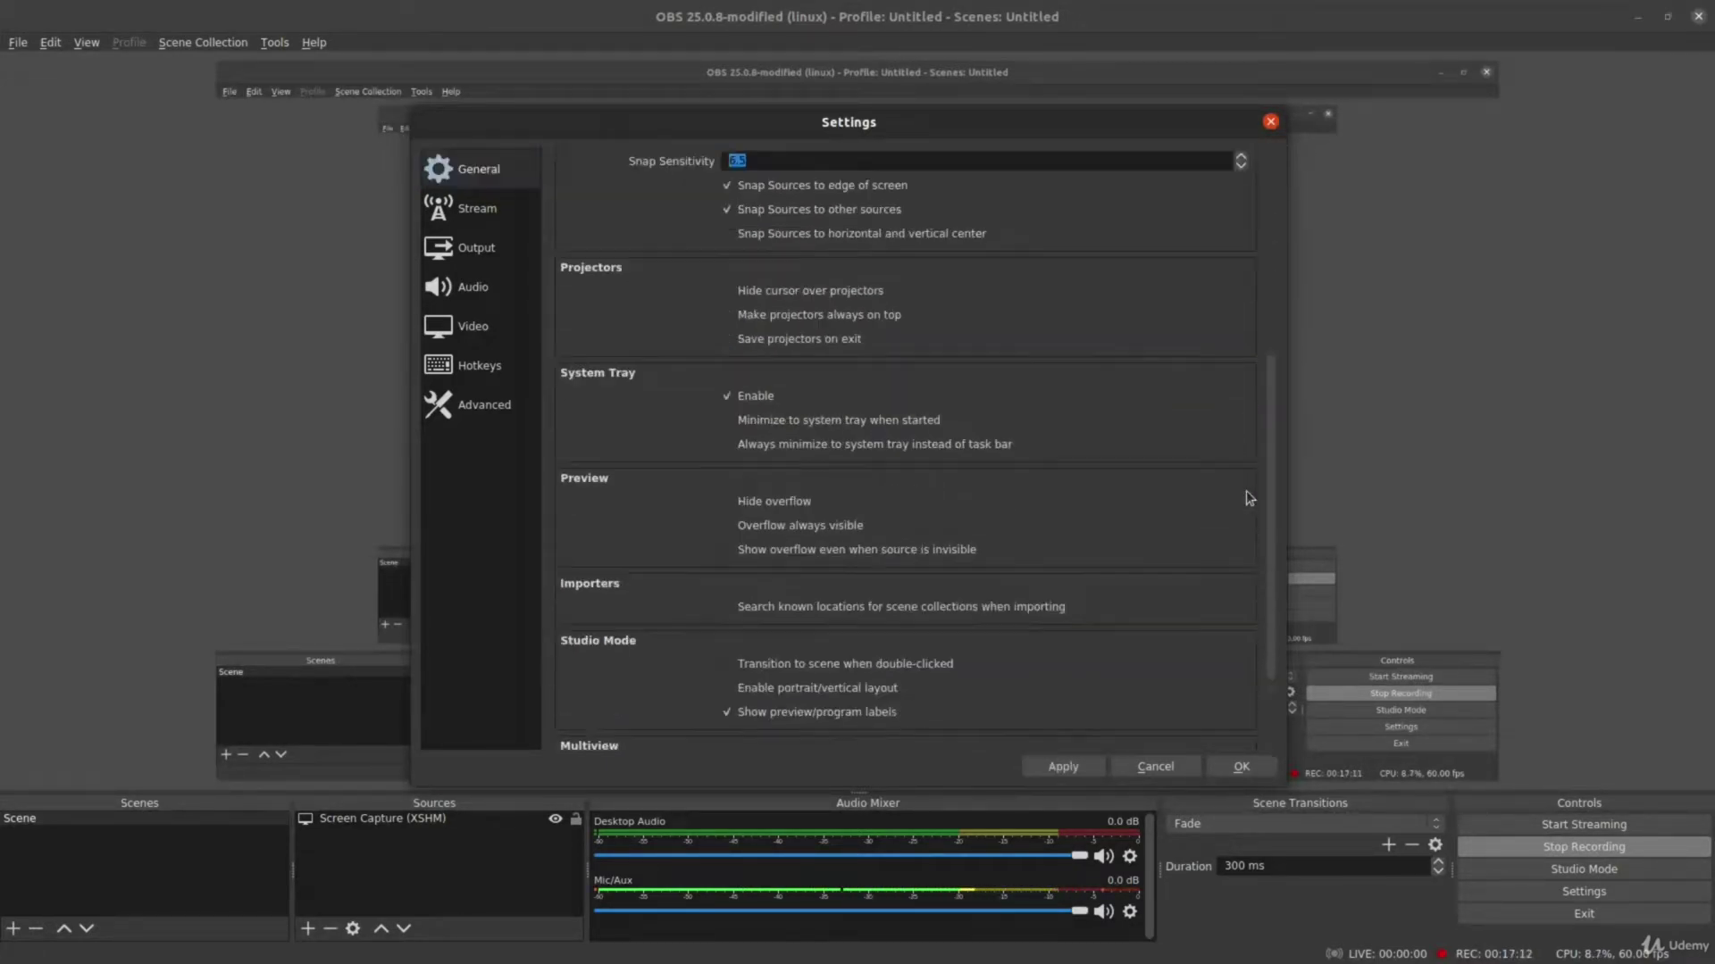
pyautogui.scroll(8, 1247, 498)
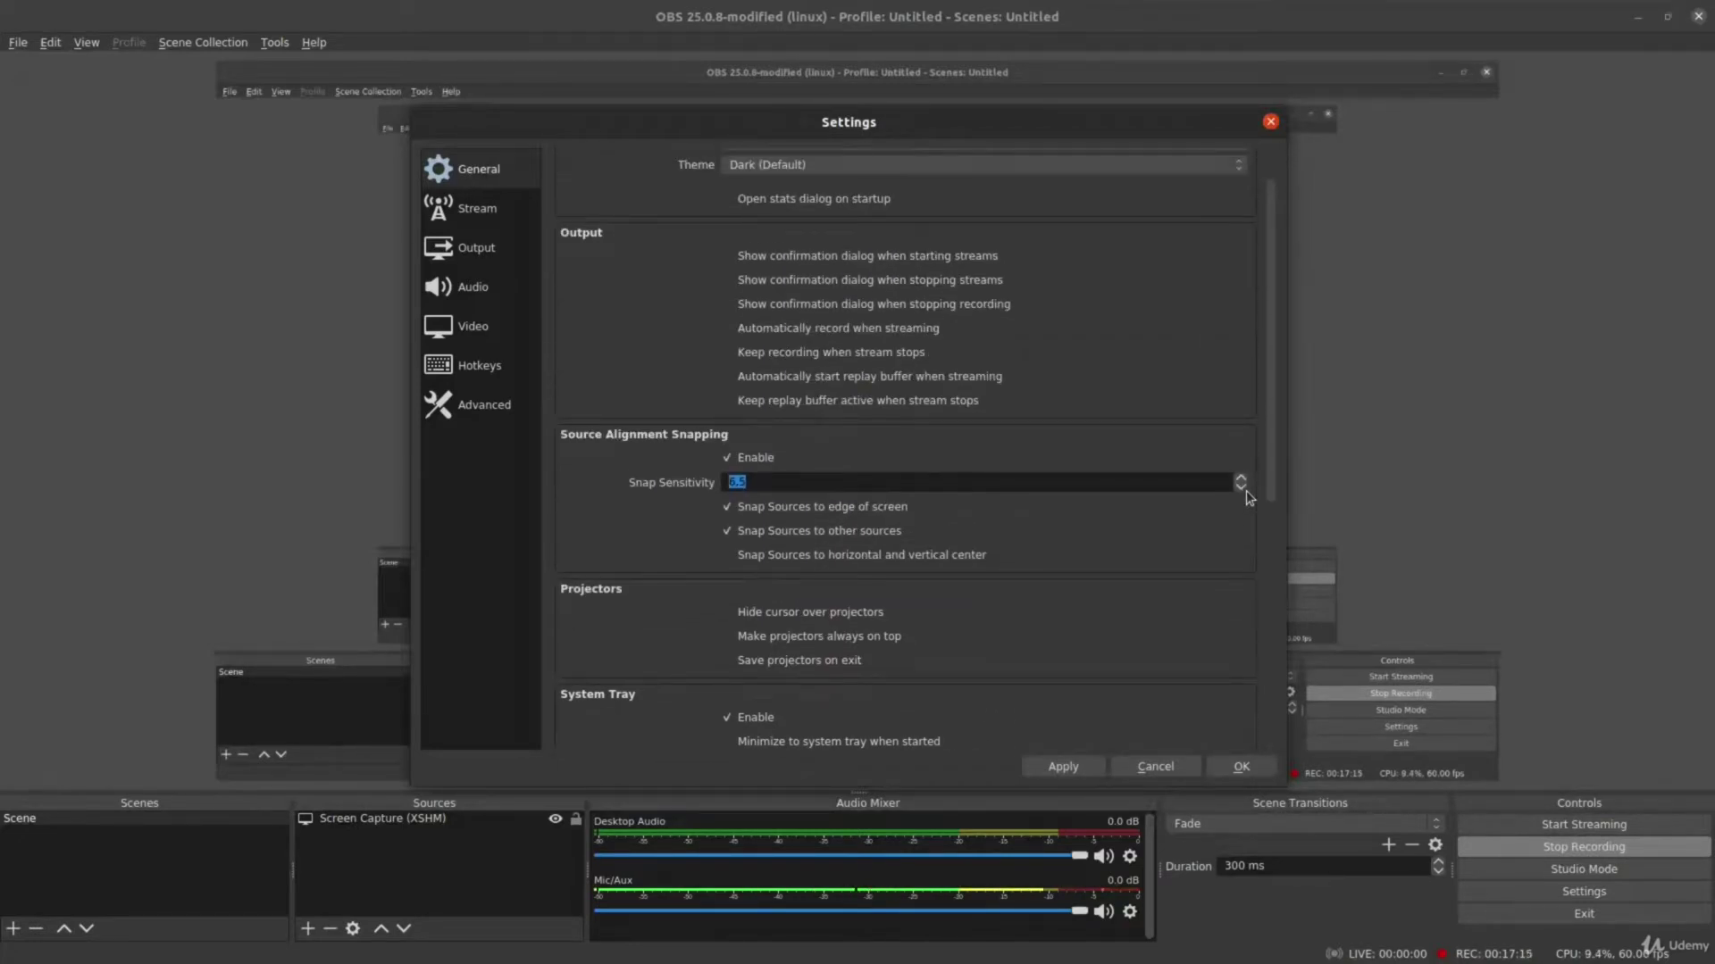
pyautogui.click(514, 209)
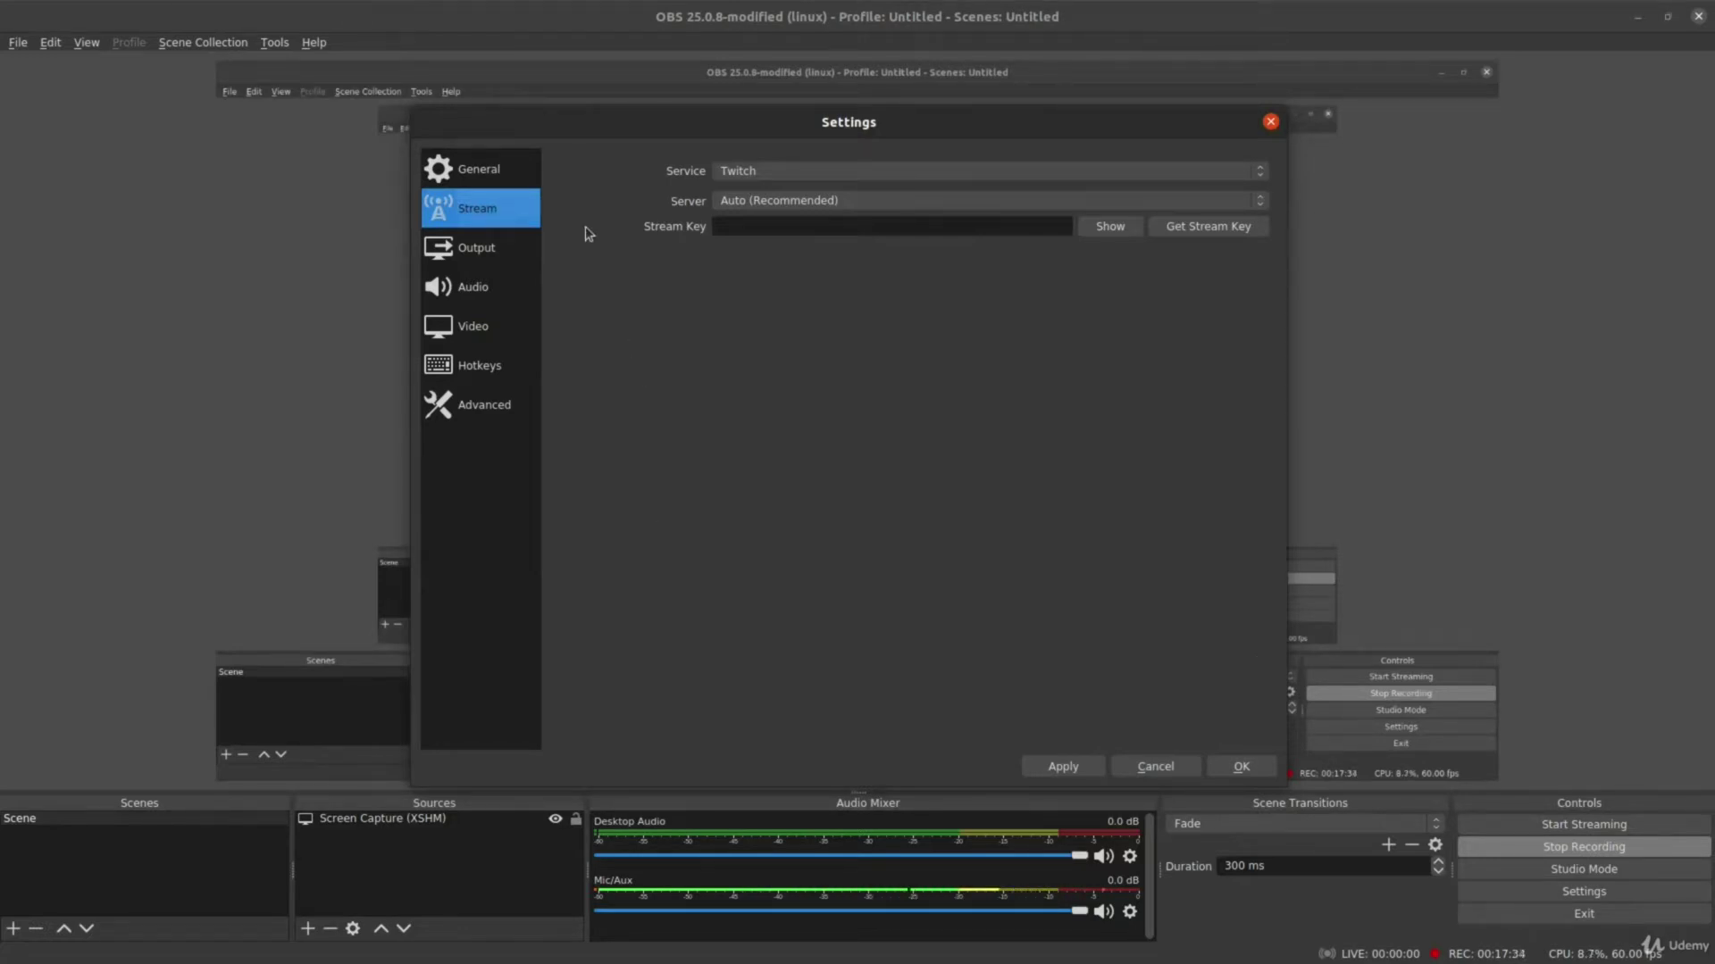
pyautogui.click(508, 266)
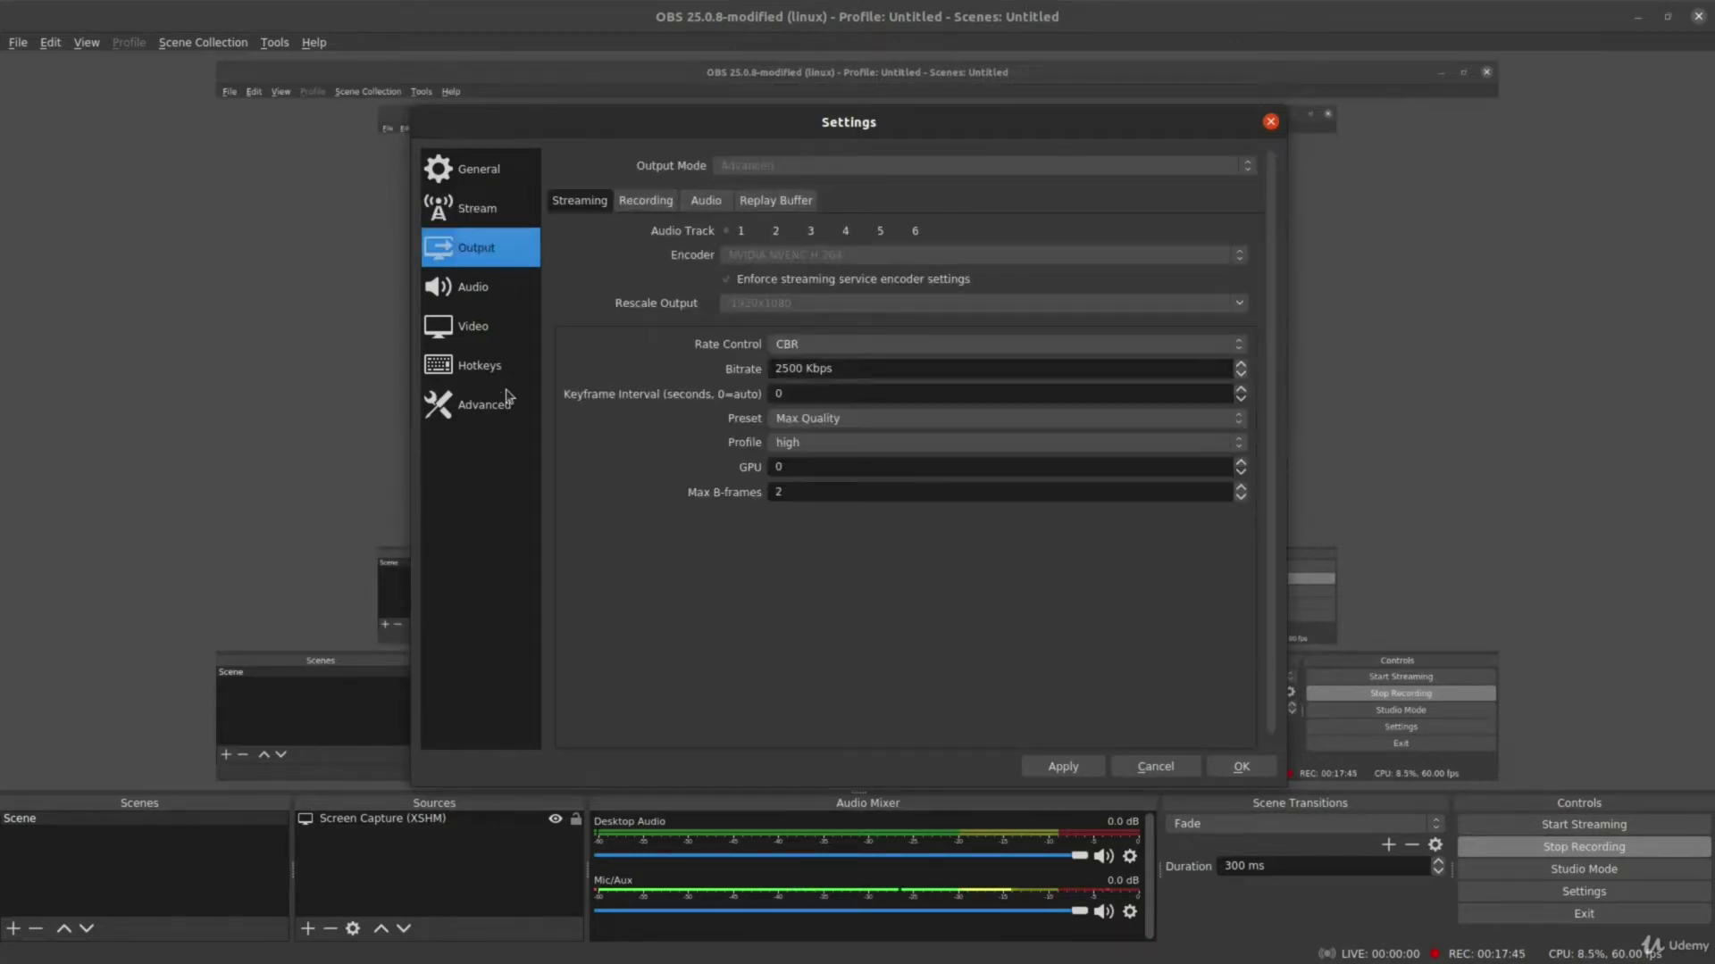
# Review the Advanced settings for video, recording file names, stream delay, automatic reconnection and network.
pyautogui.click(508, 418)
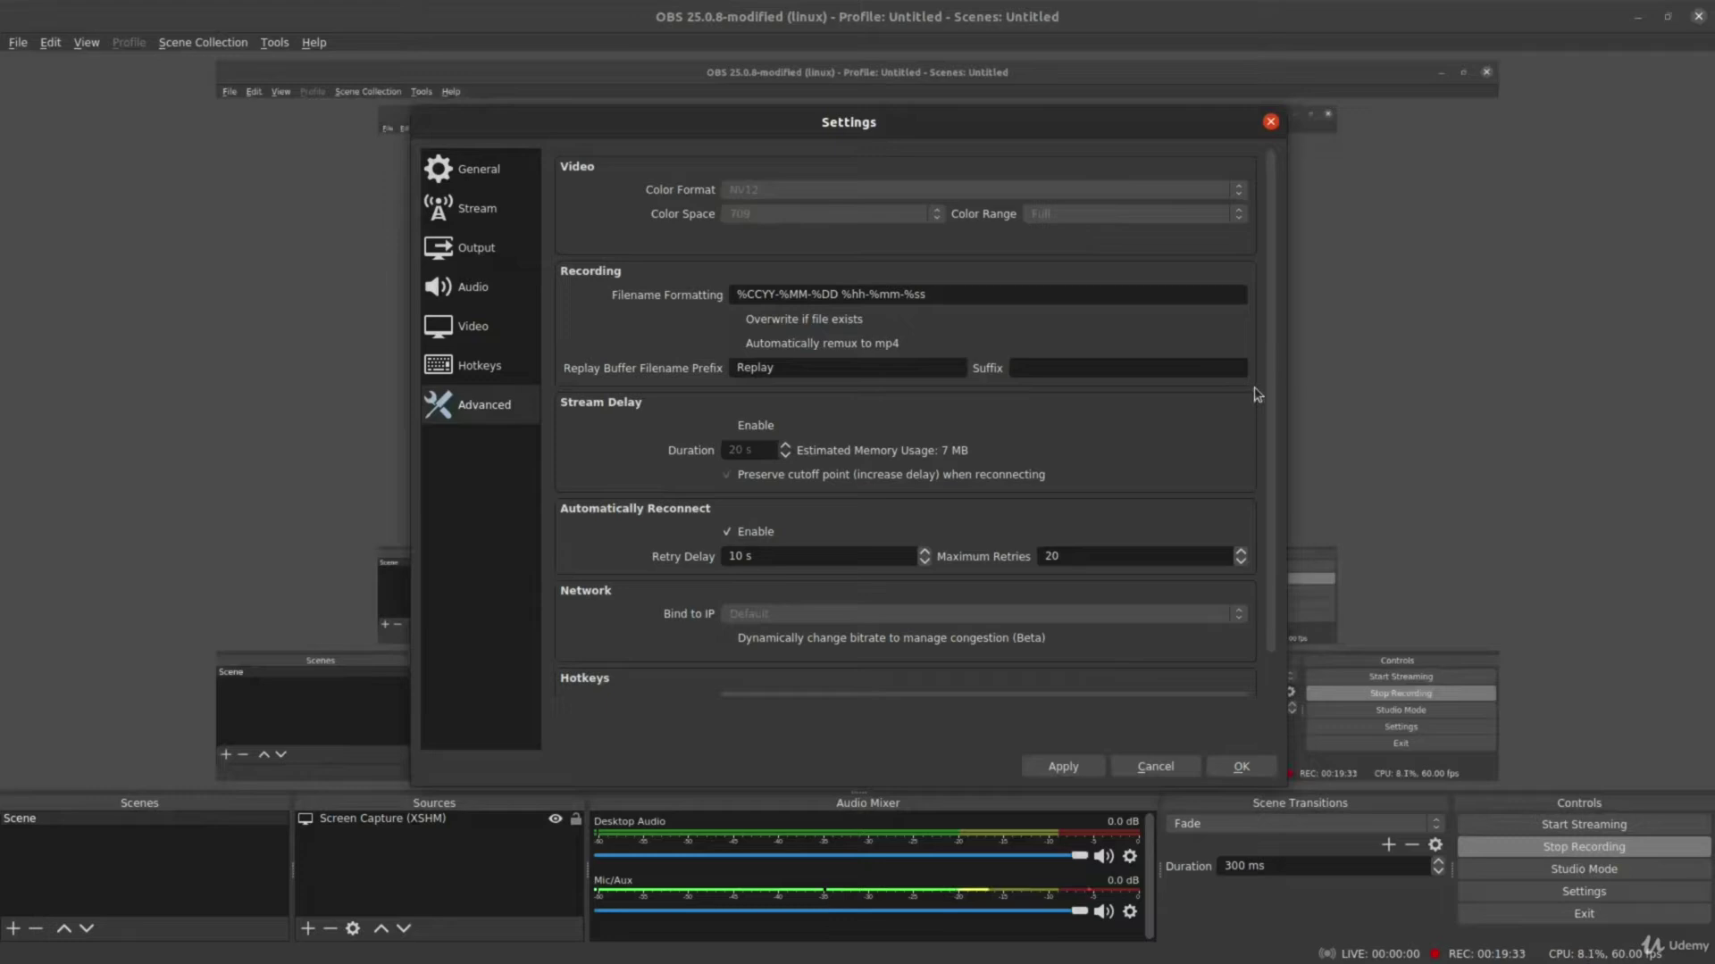
pyautogui.scroll(-2, 1256, 394)
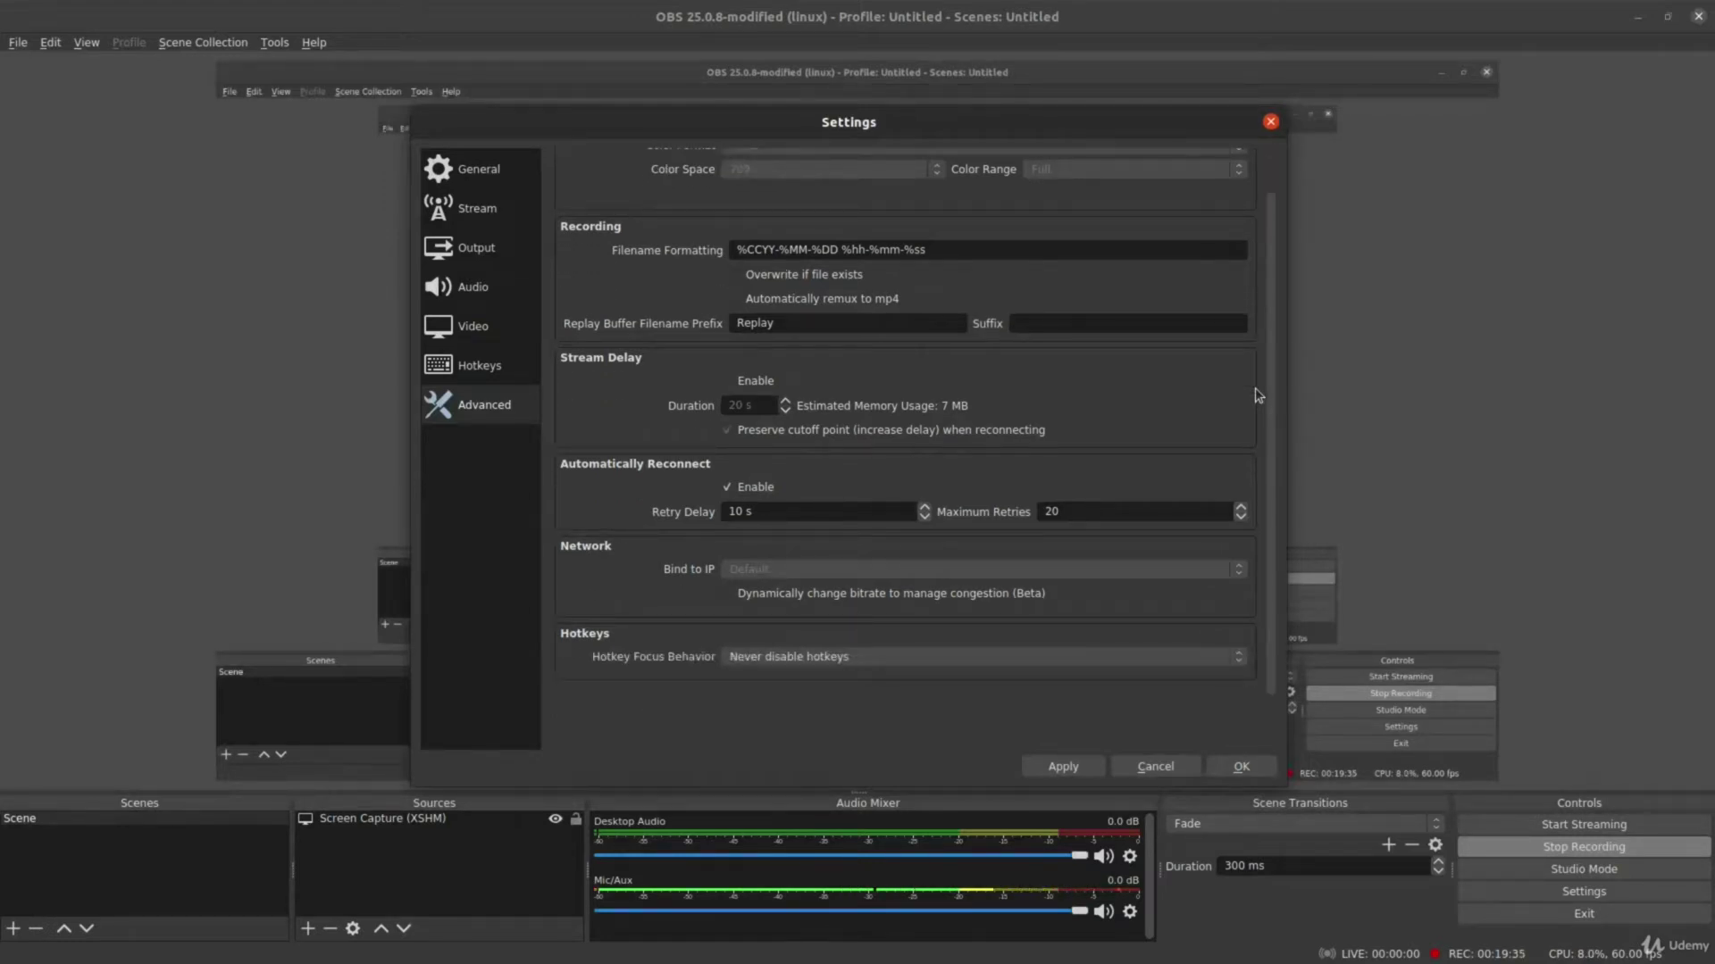
pyautogui.scroll(2, 1257, 394)
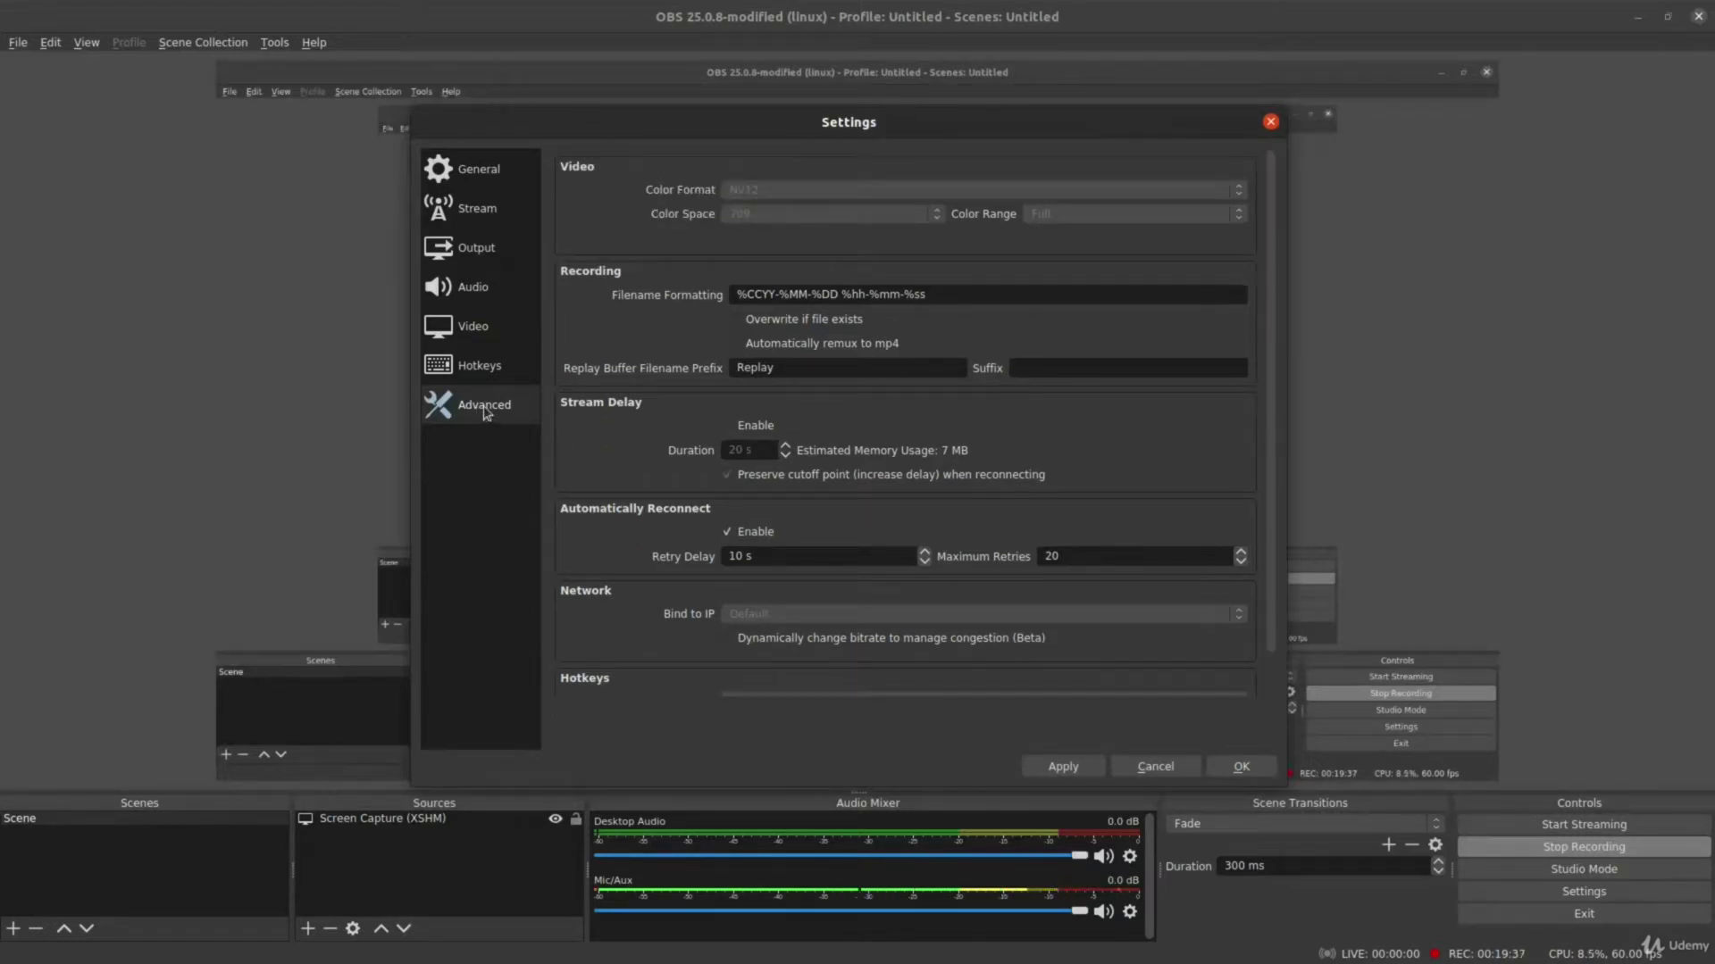
# Review the Hotkeys settings, checking the shortcuts assigned to starting, stopping, pausing and unpausing a recording.
pyautogui.click(500, 366)
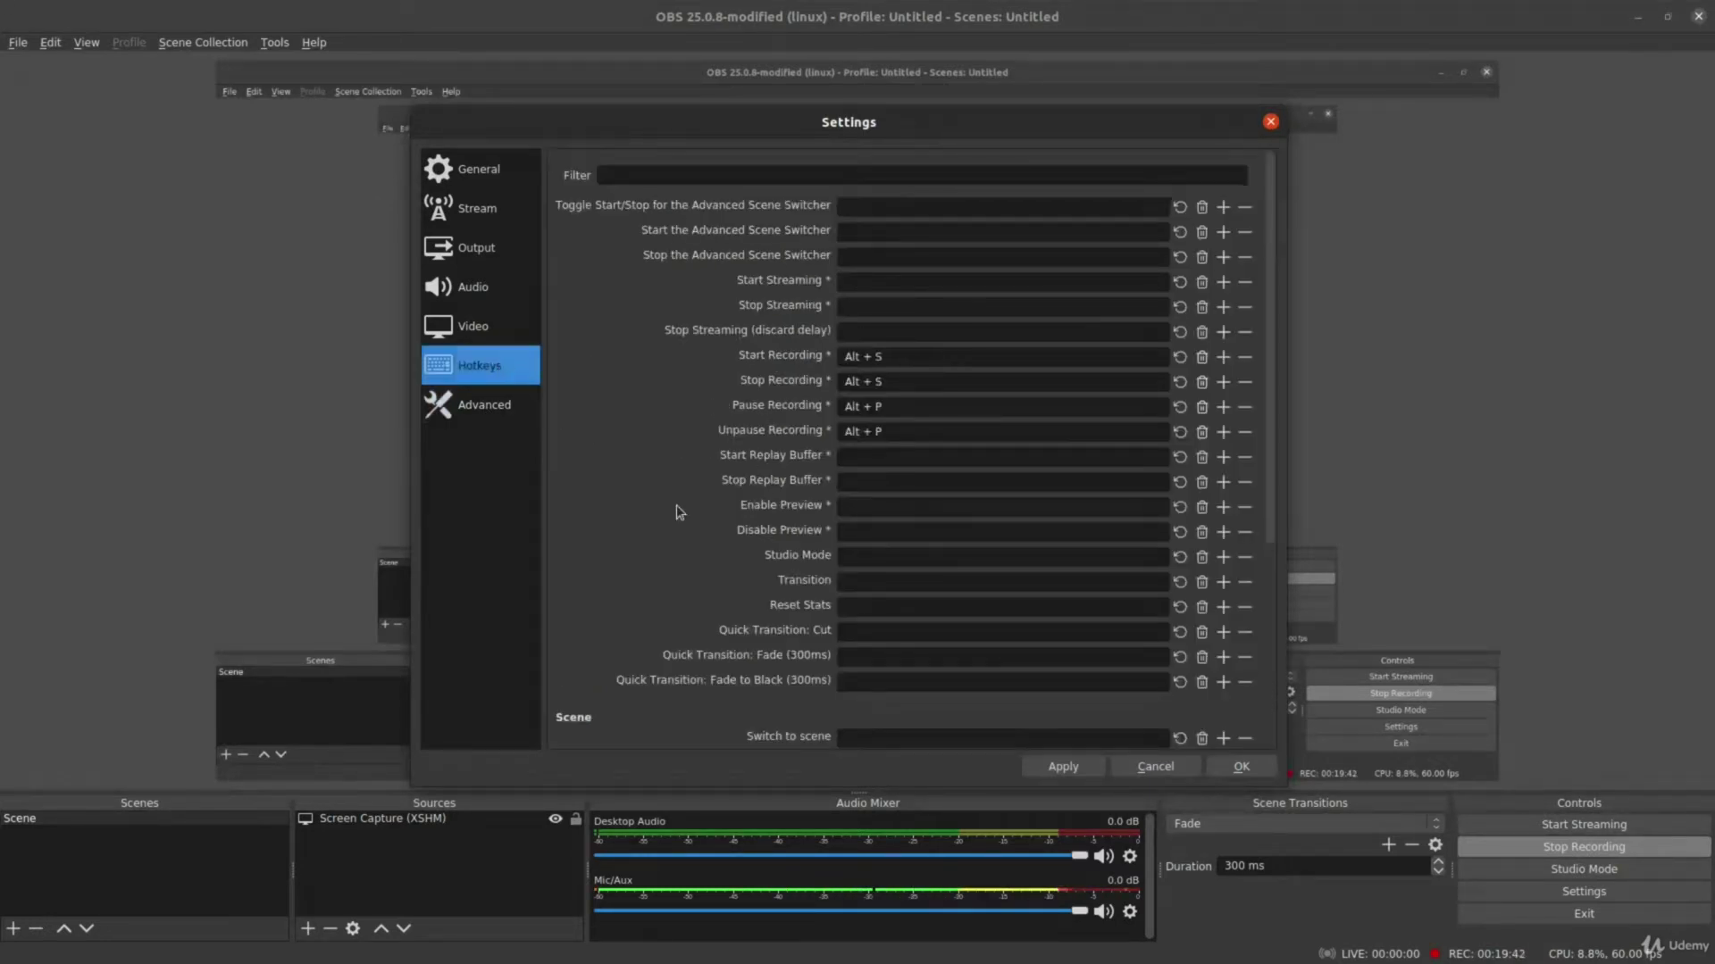
pyautogui.scroll(-5, 677, 506)
pyautogui.scroll(5, 679, 512)
pyautogui.scroll(1, 679, 511)
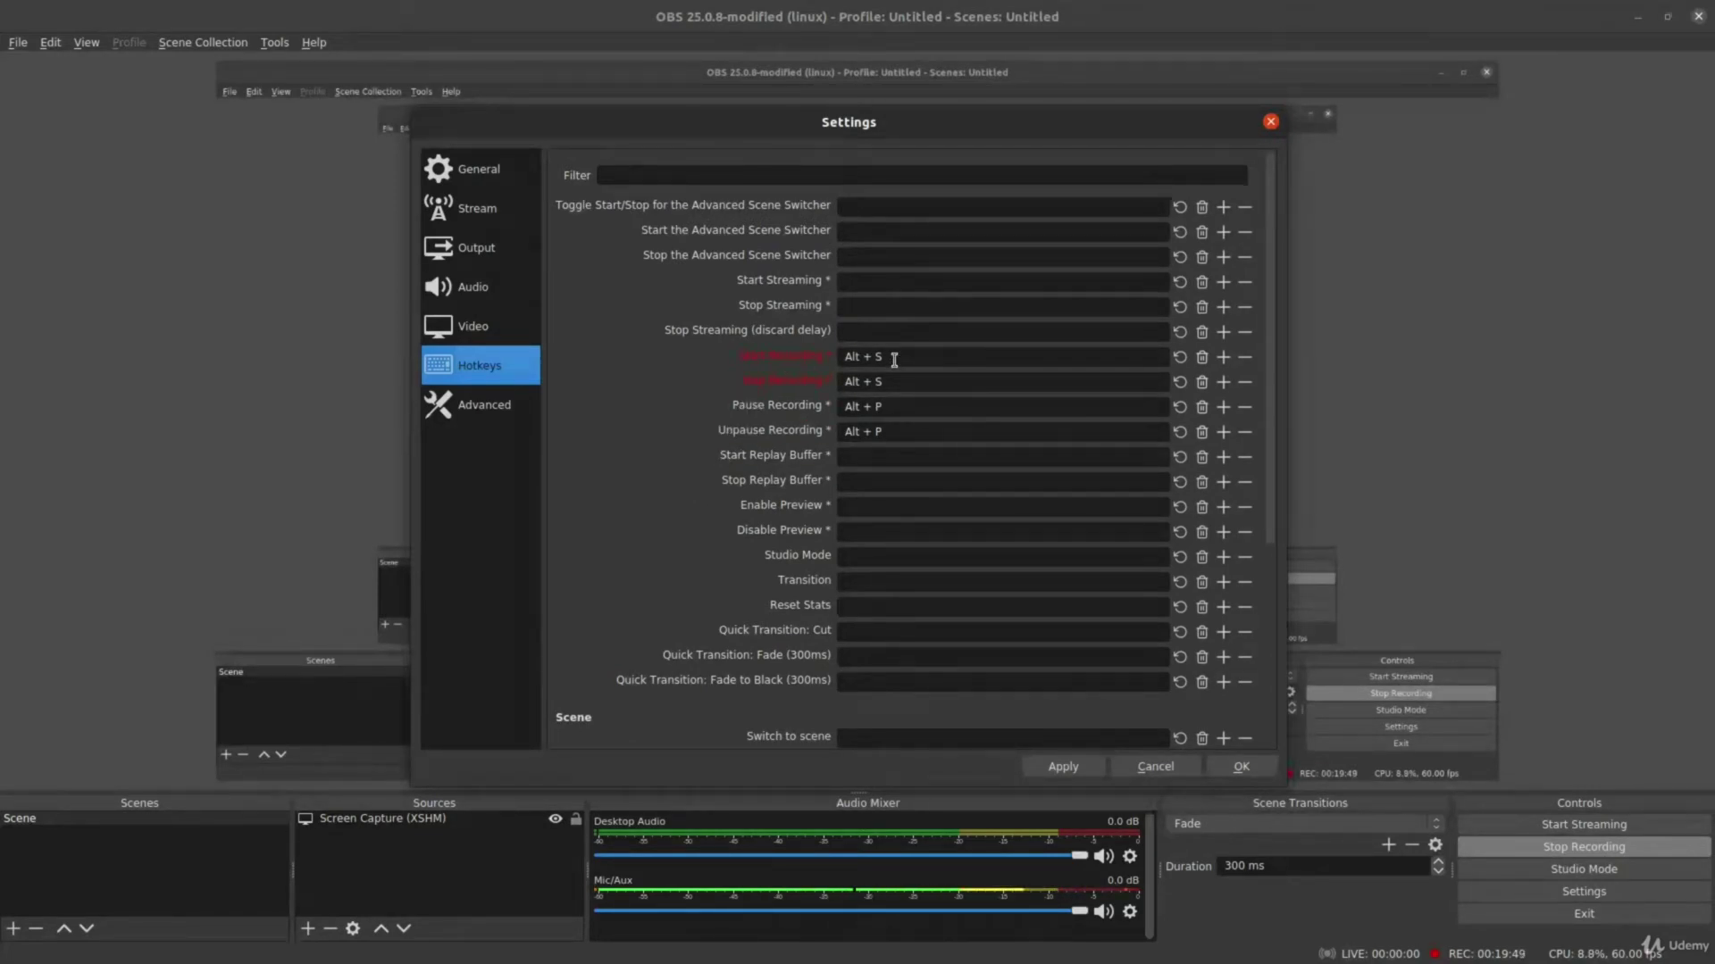
pyautogui.moveTo(893, 359)
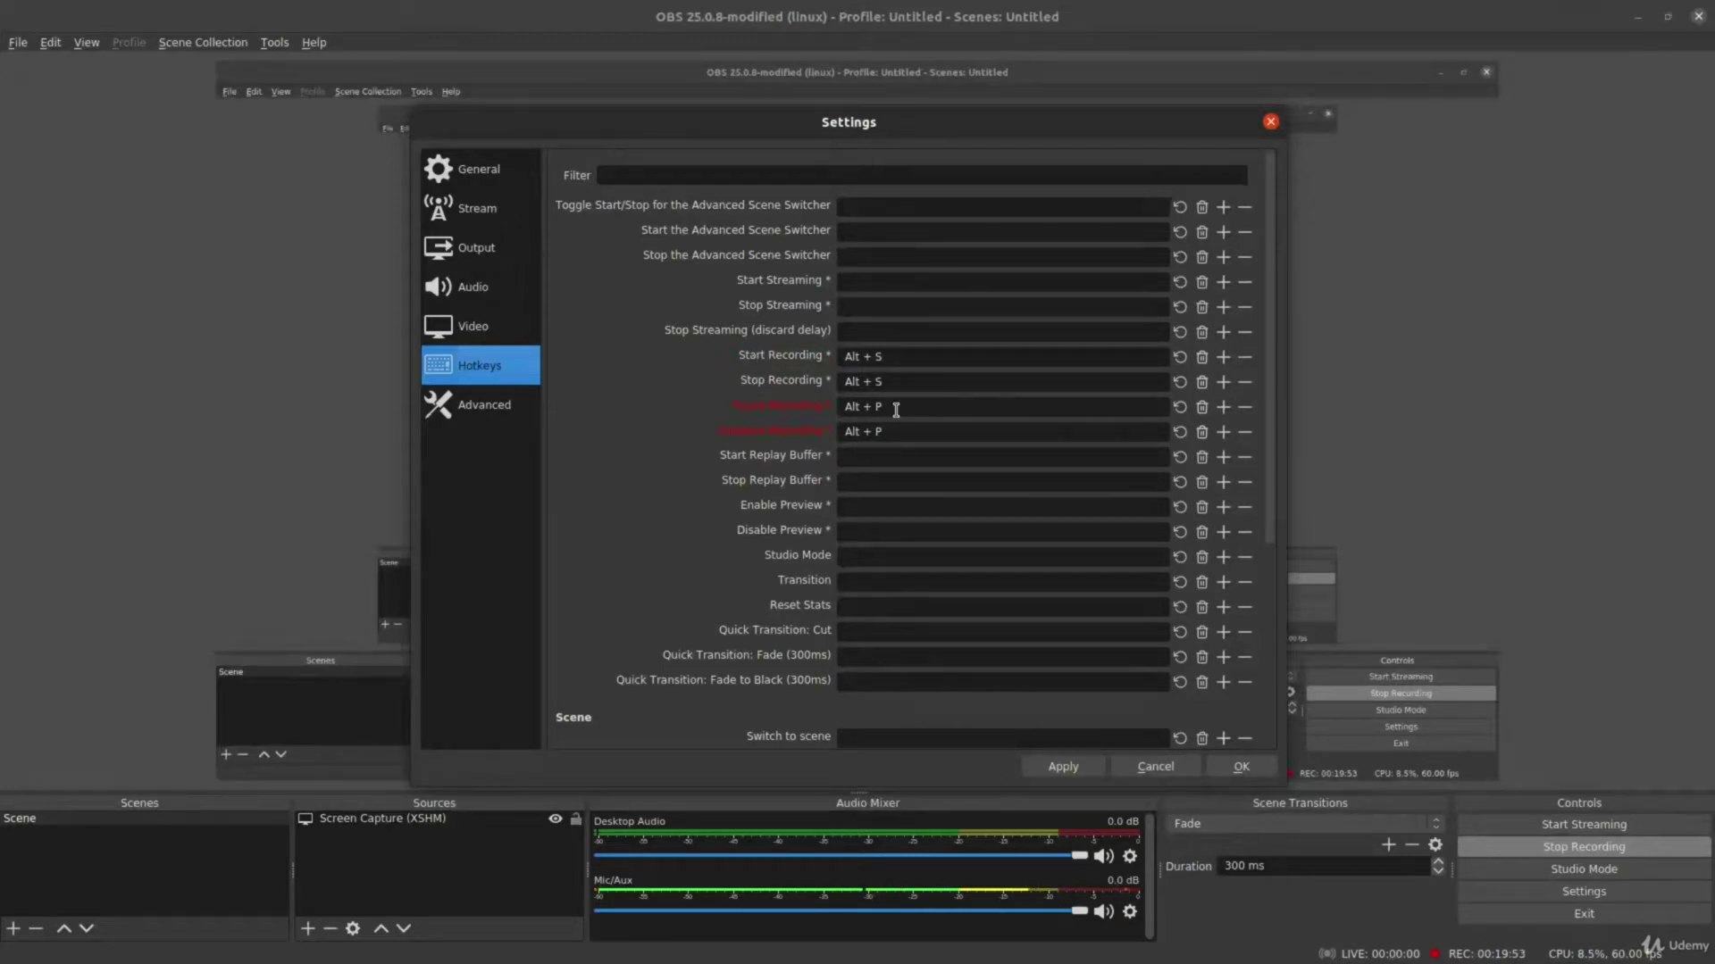
pyautogui.moveTo(661, 449)
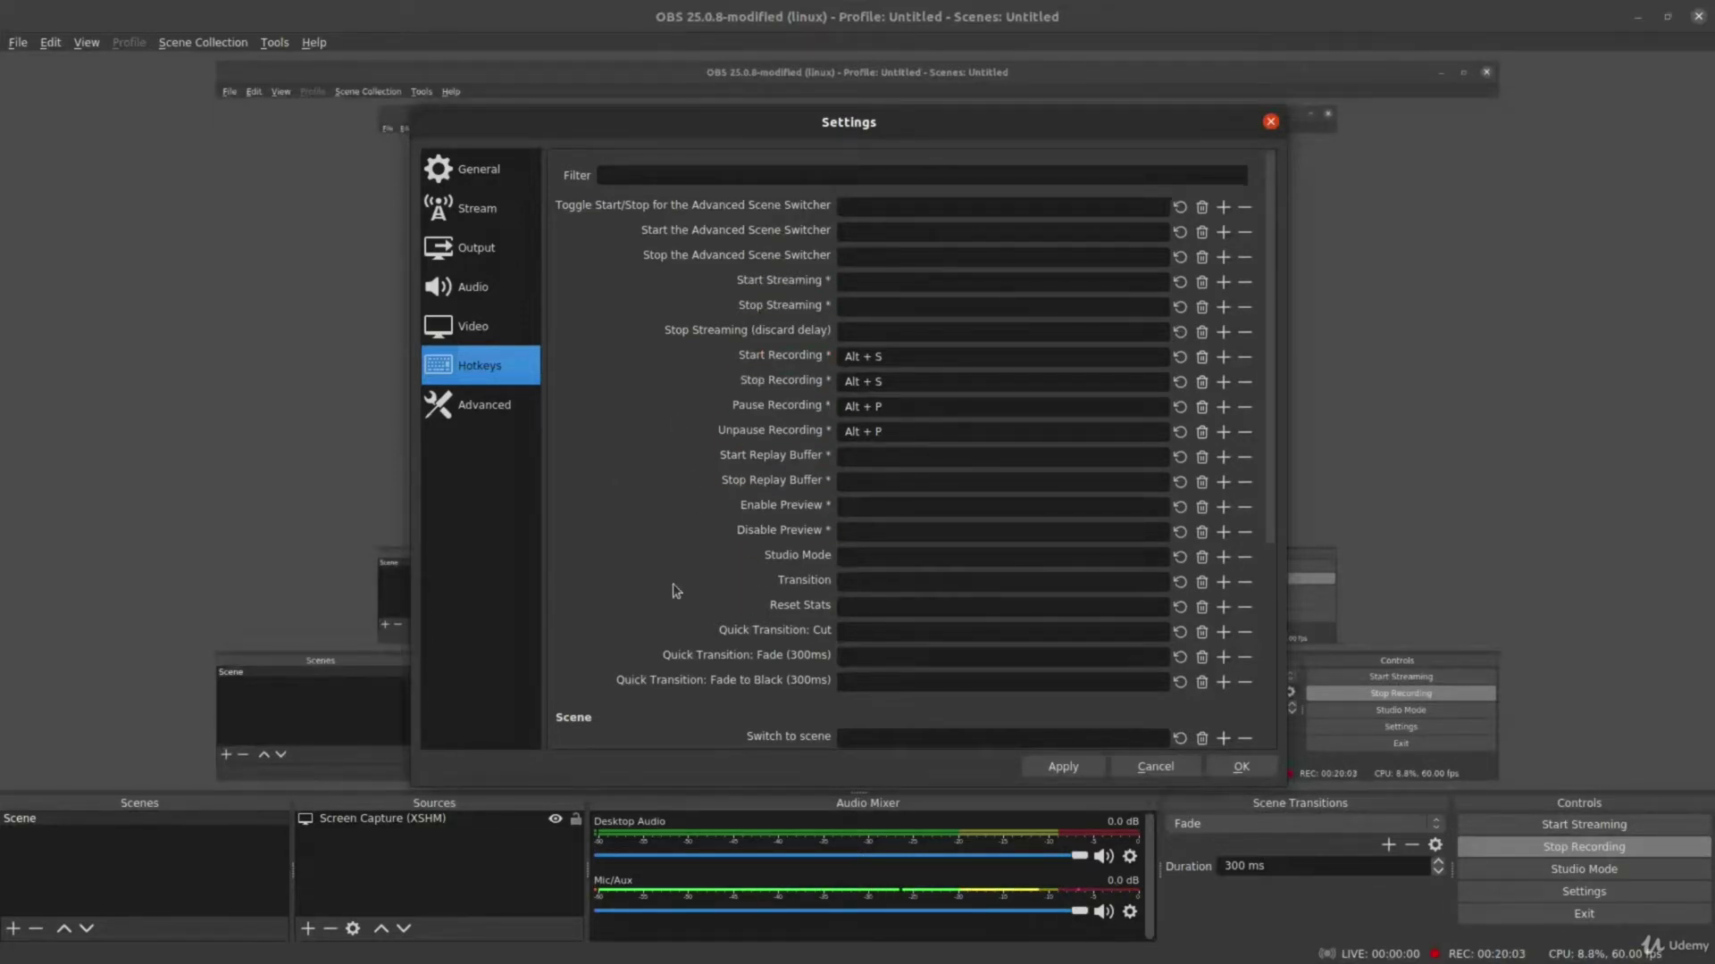
# Review the Video settings for resolution and frame rate and the Audio settings for devices and meters.
pyautogui.click(508, 328)
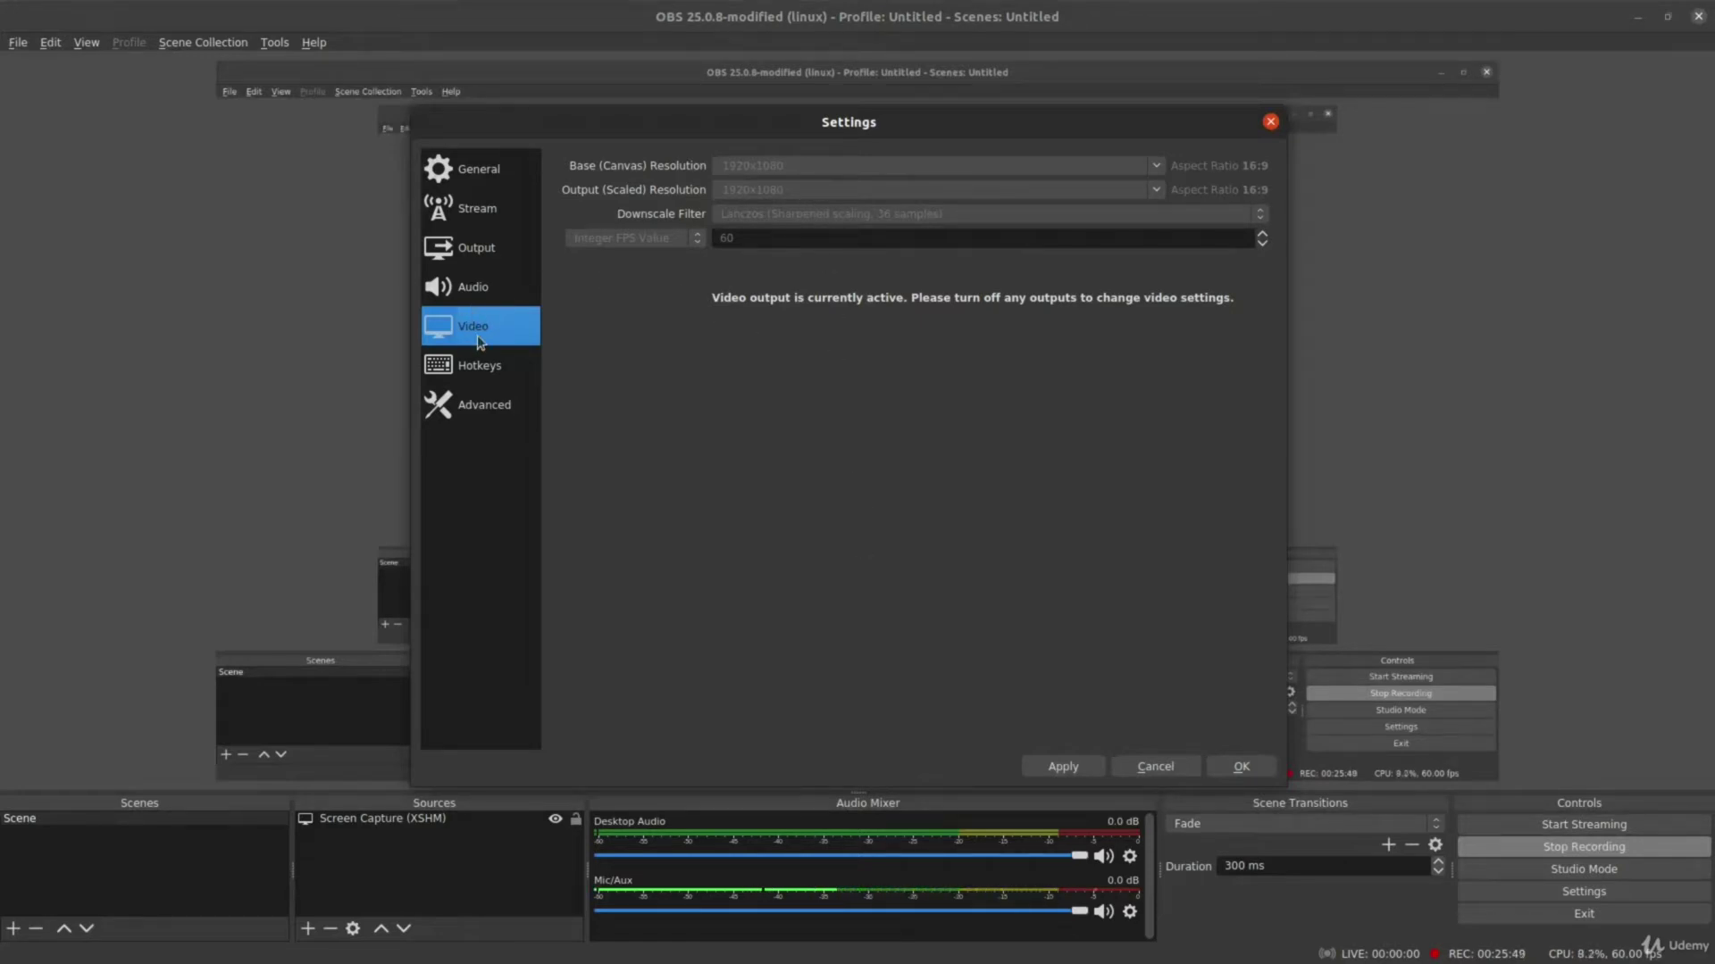
pyautogui.click(515, 300)
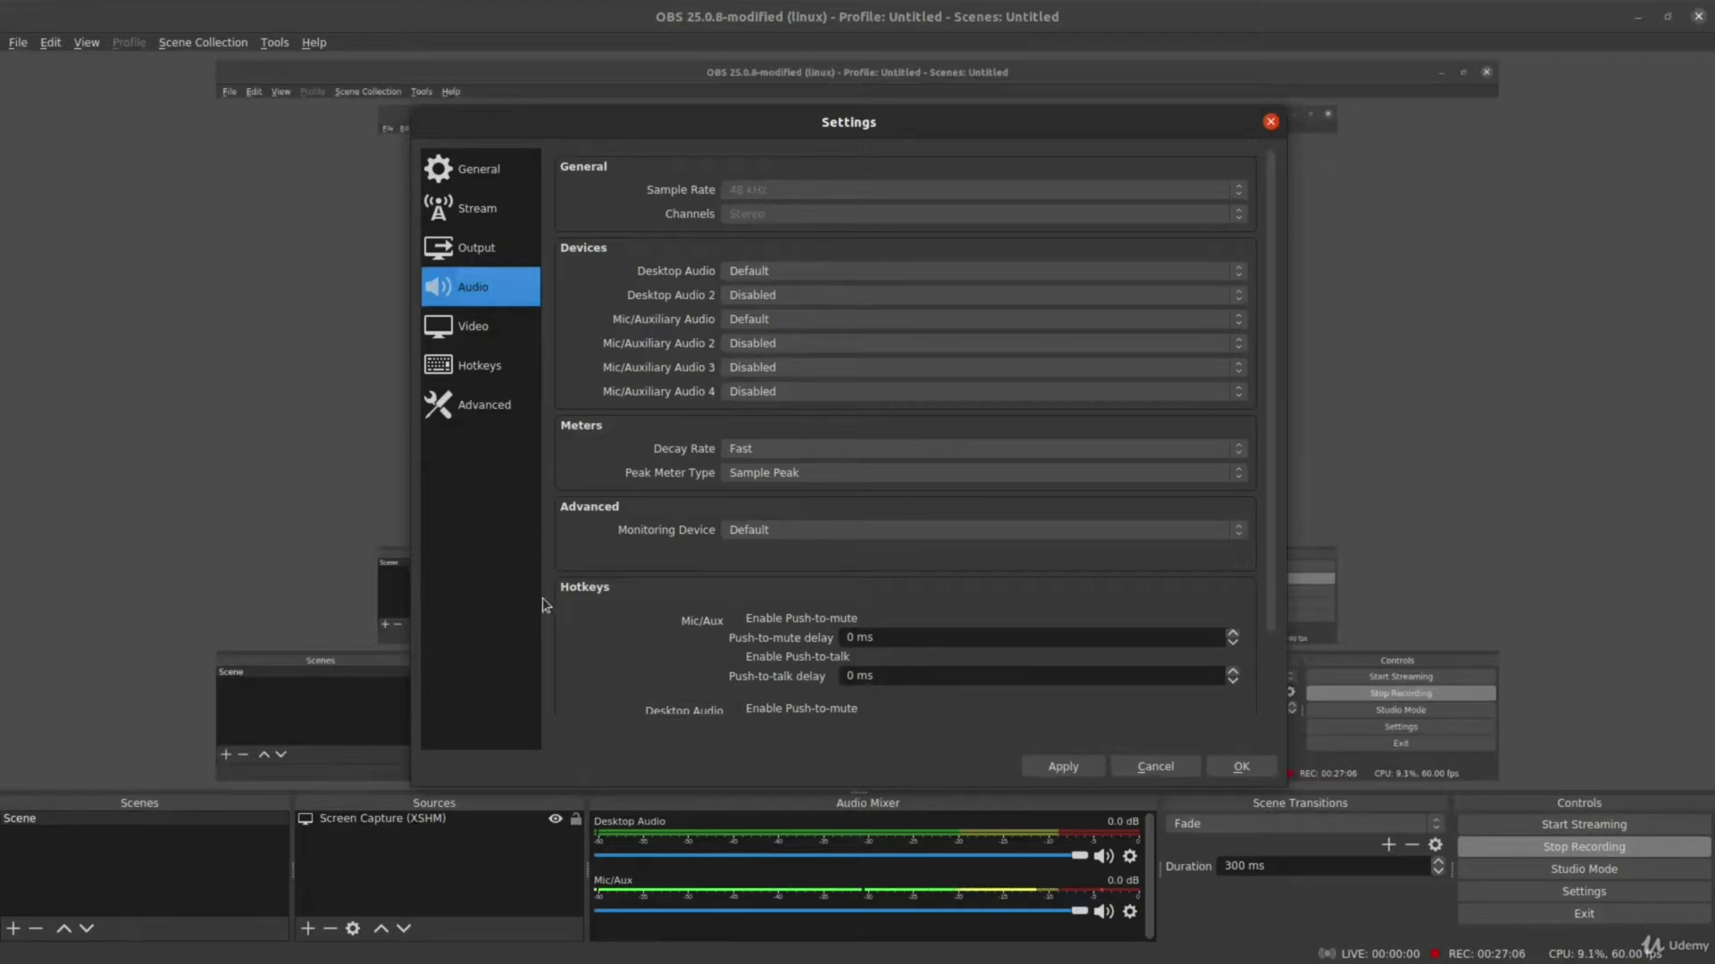
pyautogui.moveTo(500, 951)
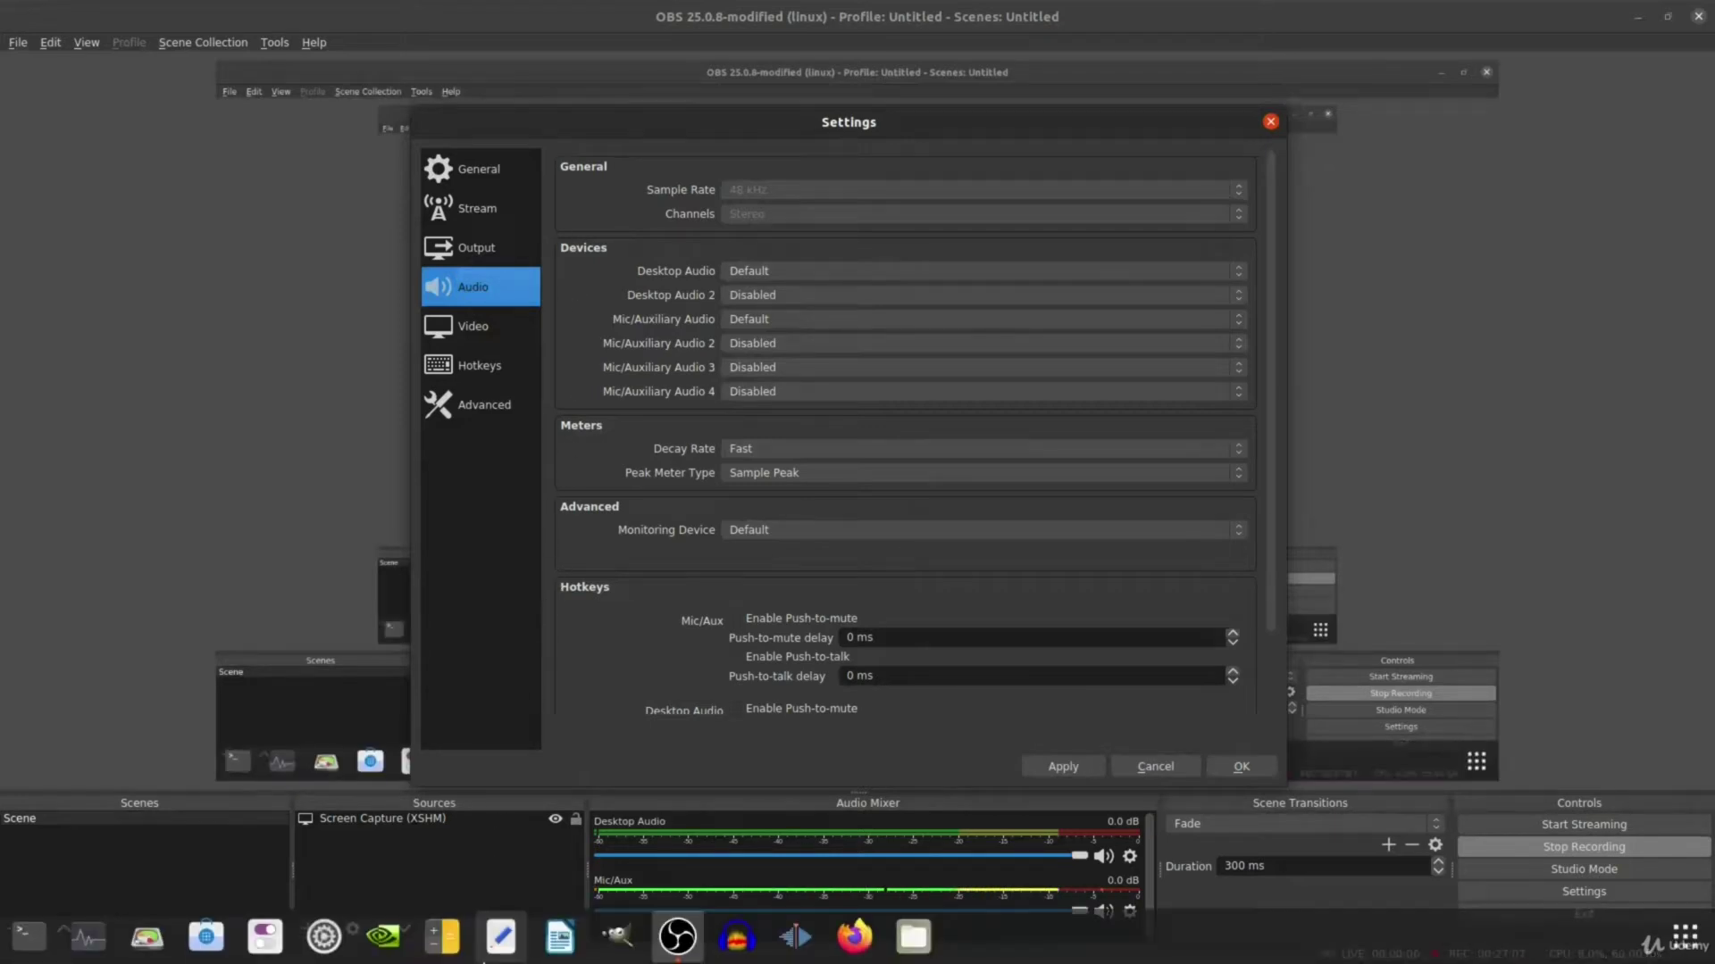
# Open the system Sound settings and review the volume levels, output device and input device.
pyautogui.click(324, 952)
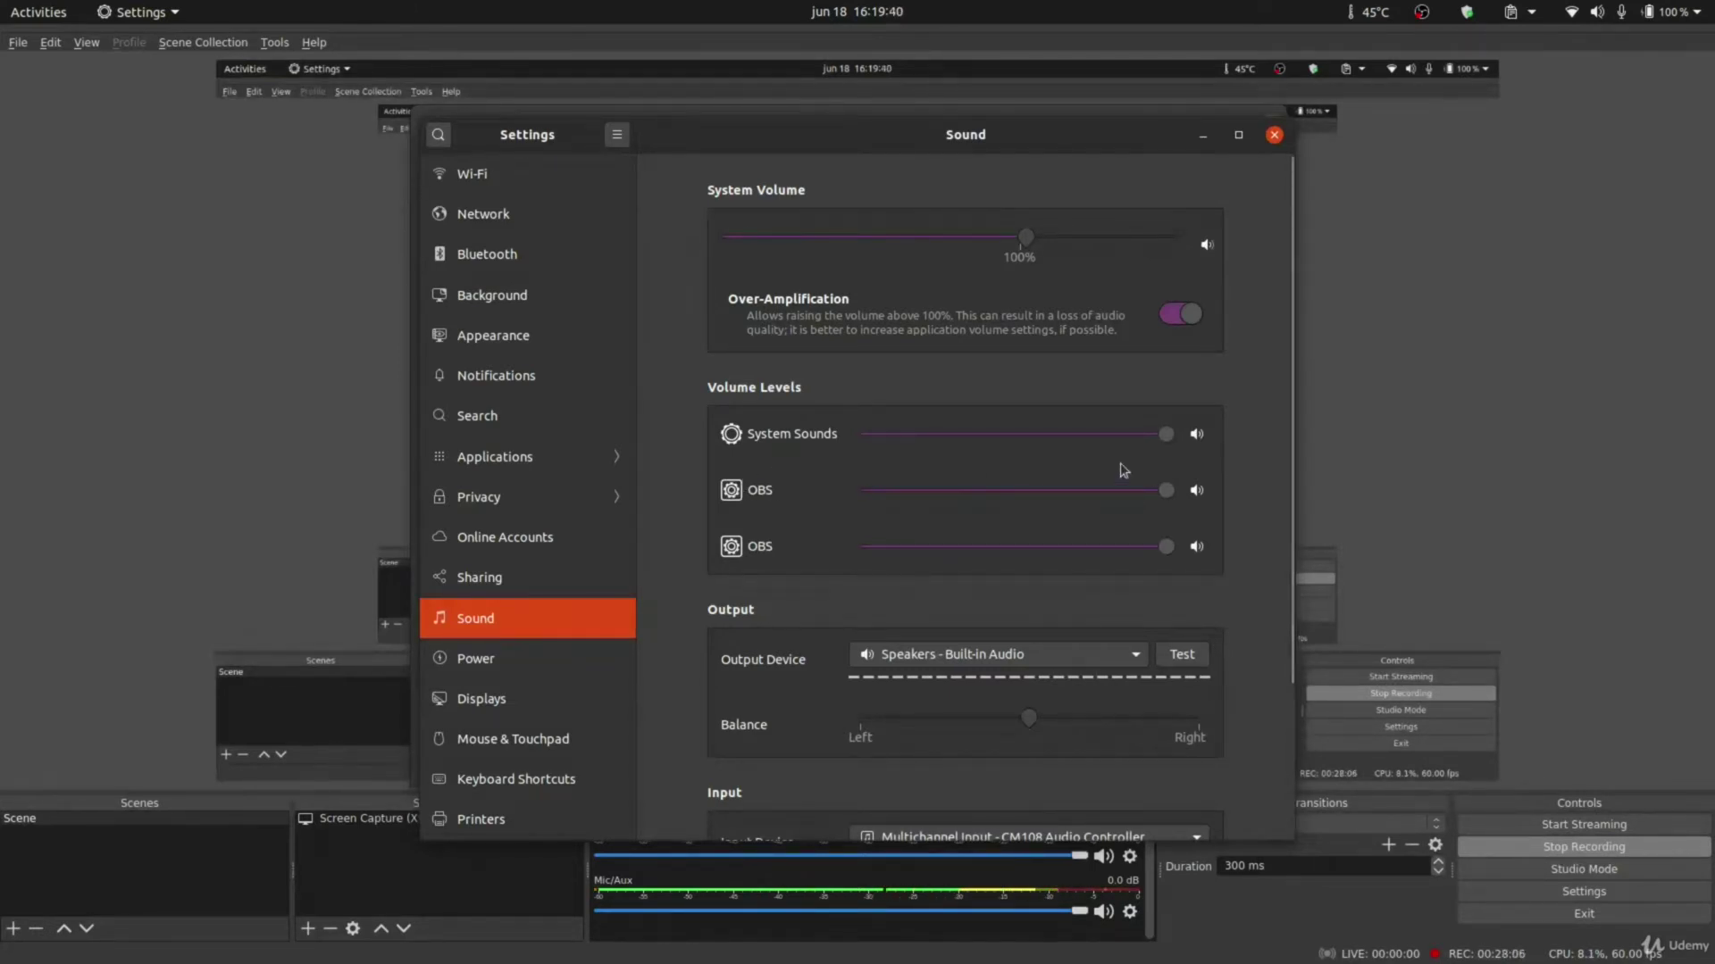
pyautogui.scroll(-4, 684, 565)
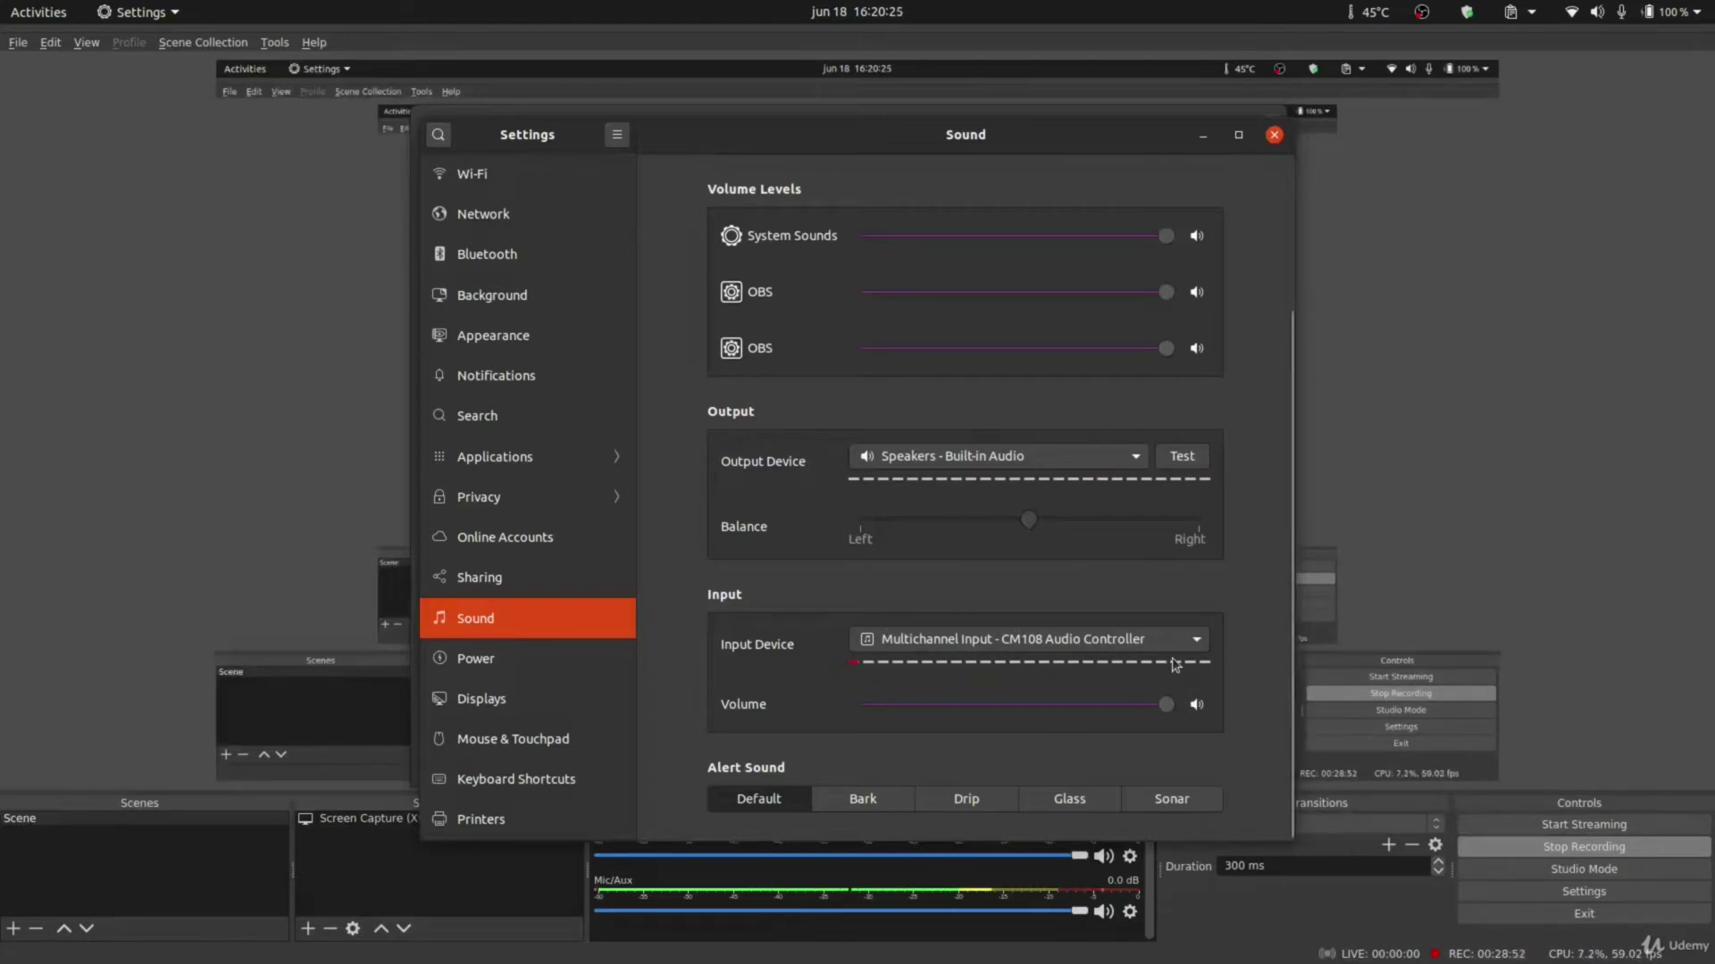
pyautogui.scroll(4, 676, 397)
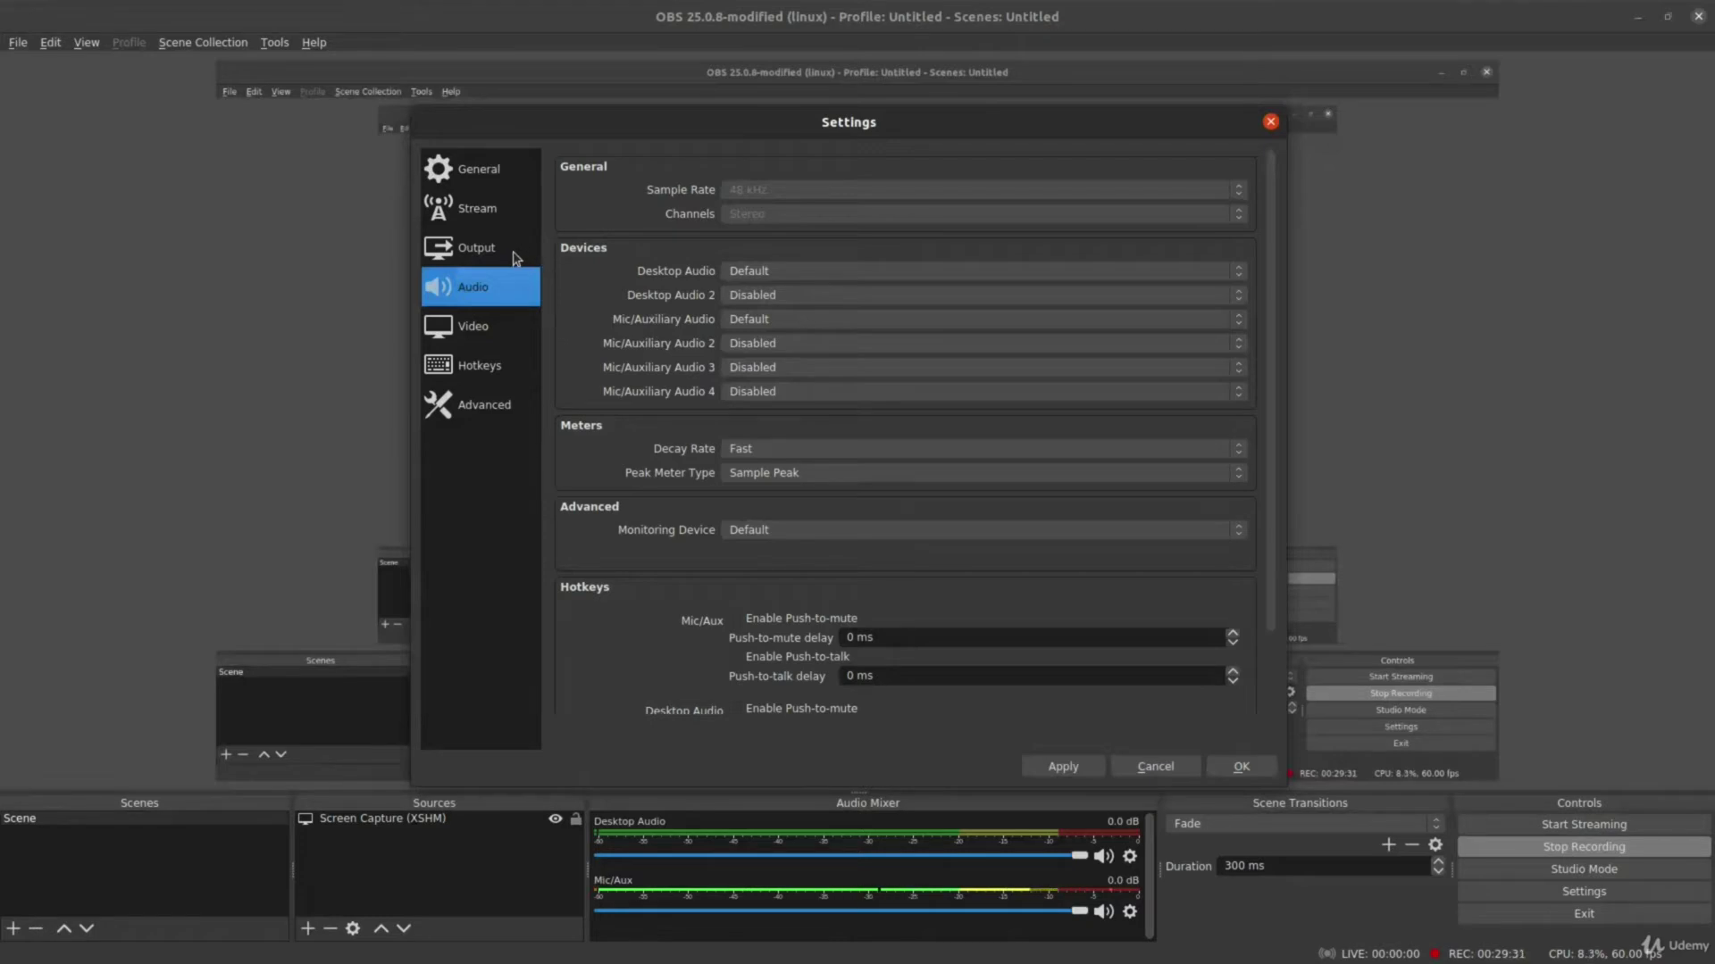
# Review the OBS Output settings for streaming, including encoder, rate control and bitrate, and for the audio tracks.
pyautogui.click(514, 258)
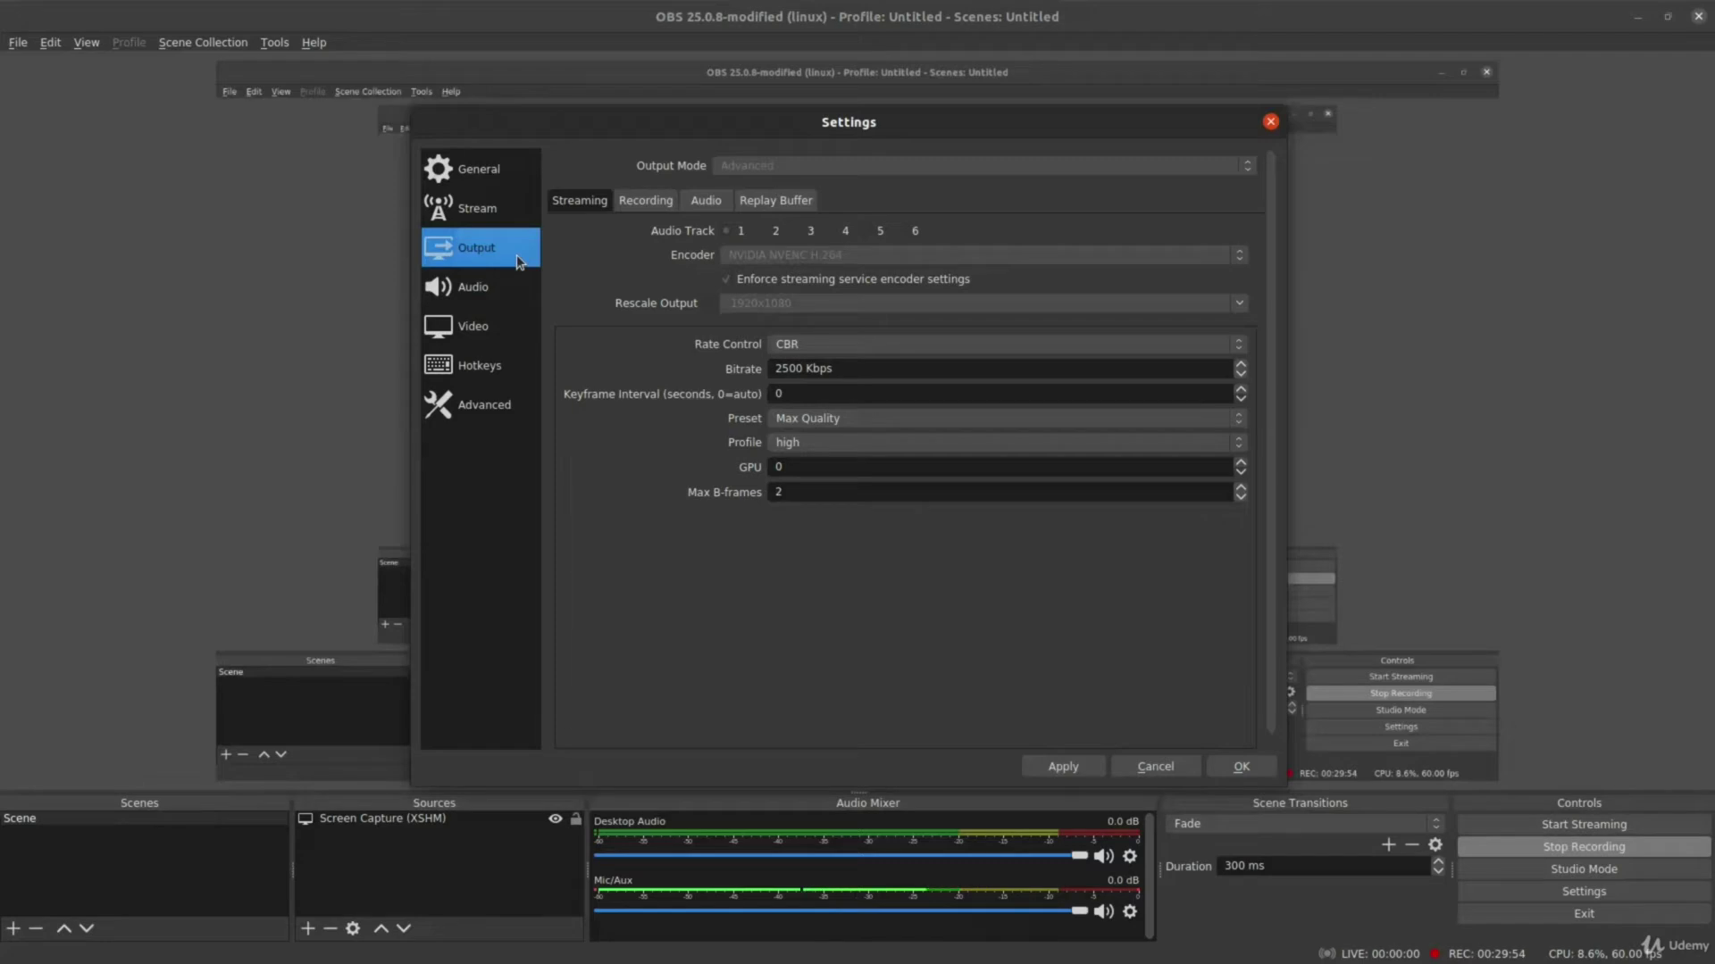
pyautogui.click(581, 201)
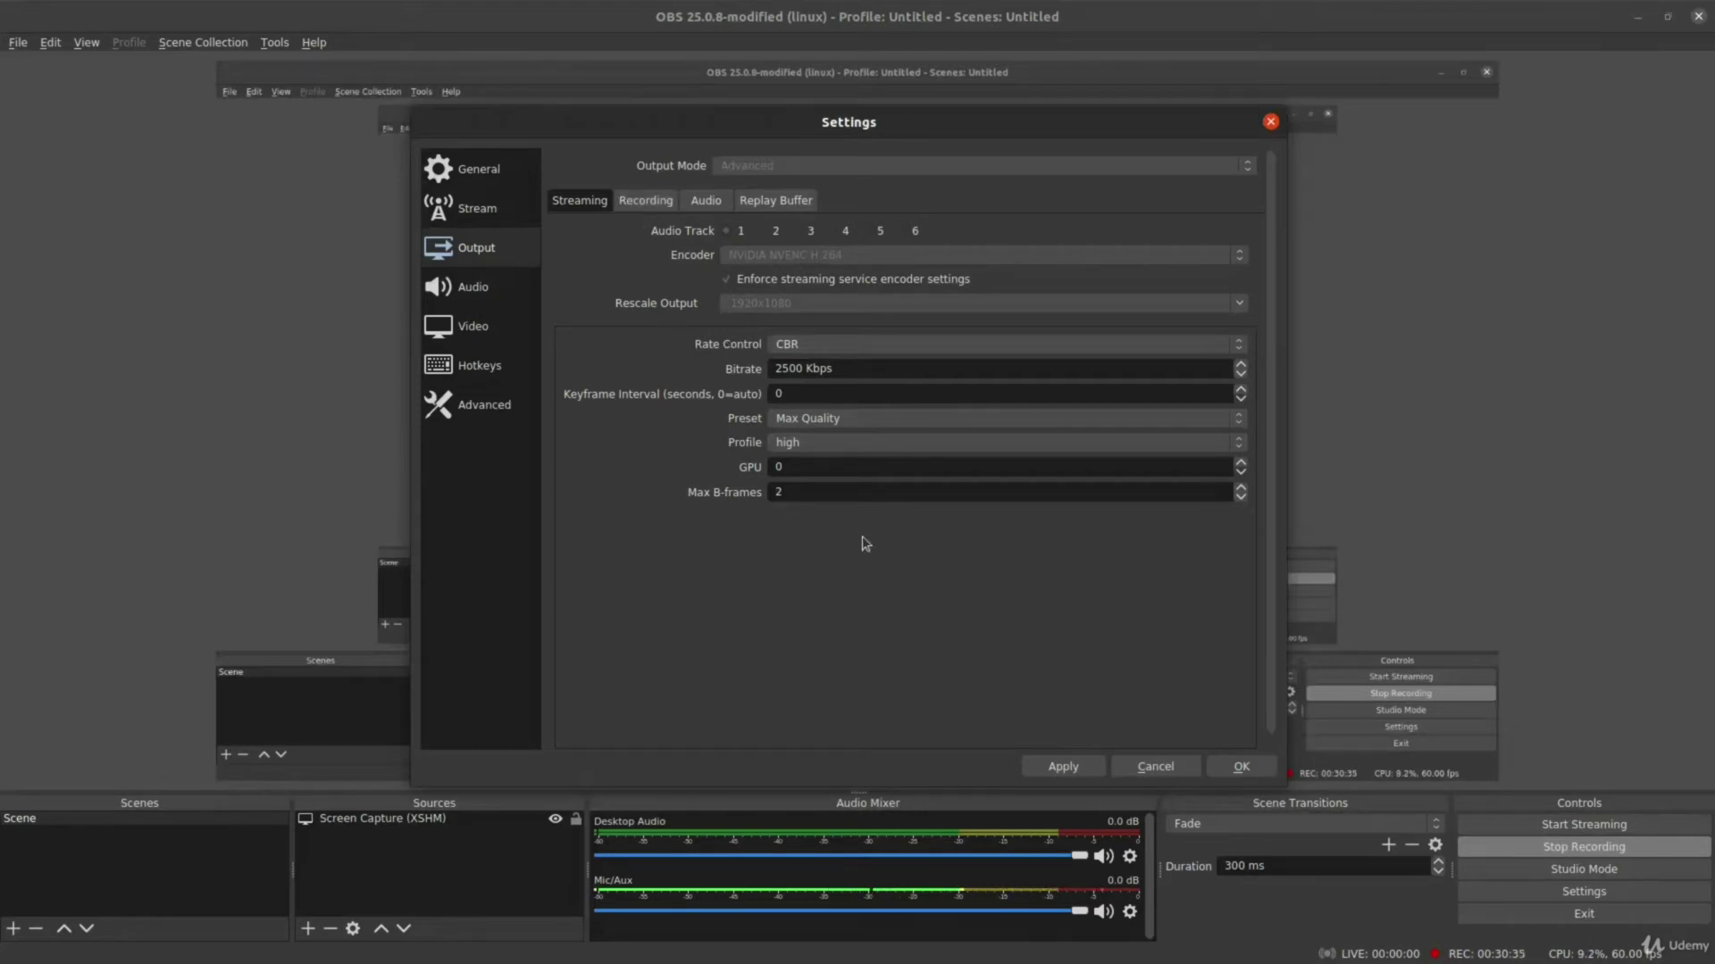
pyautogui.click(718, 211)
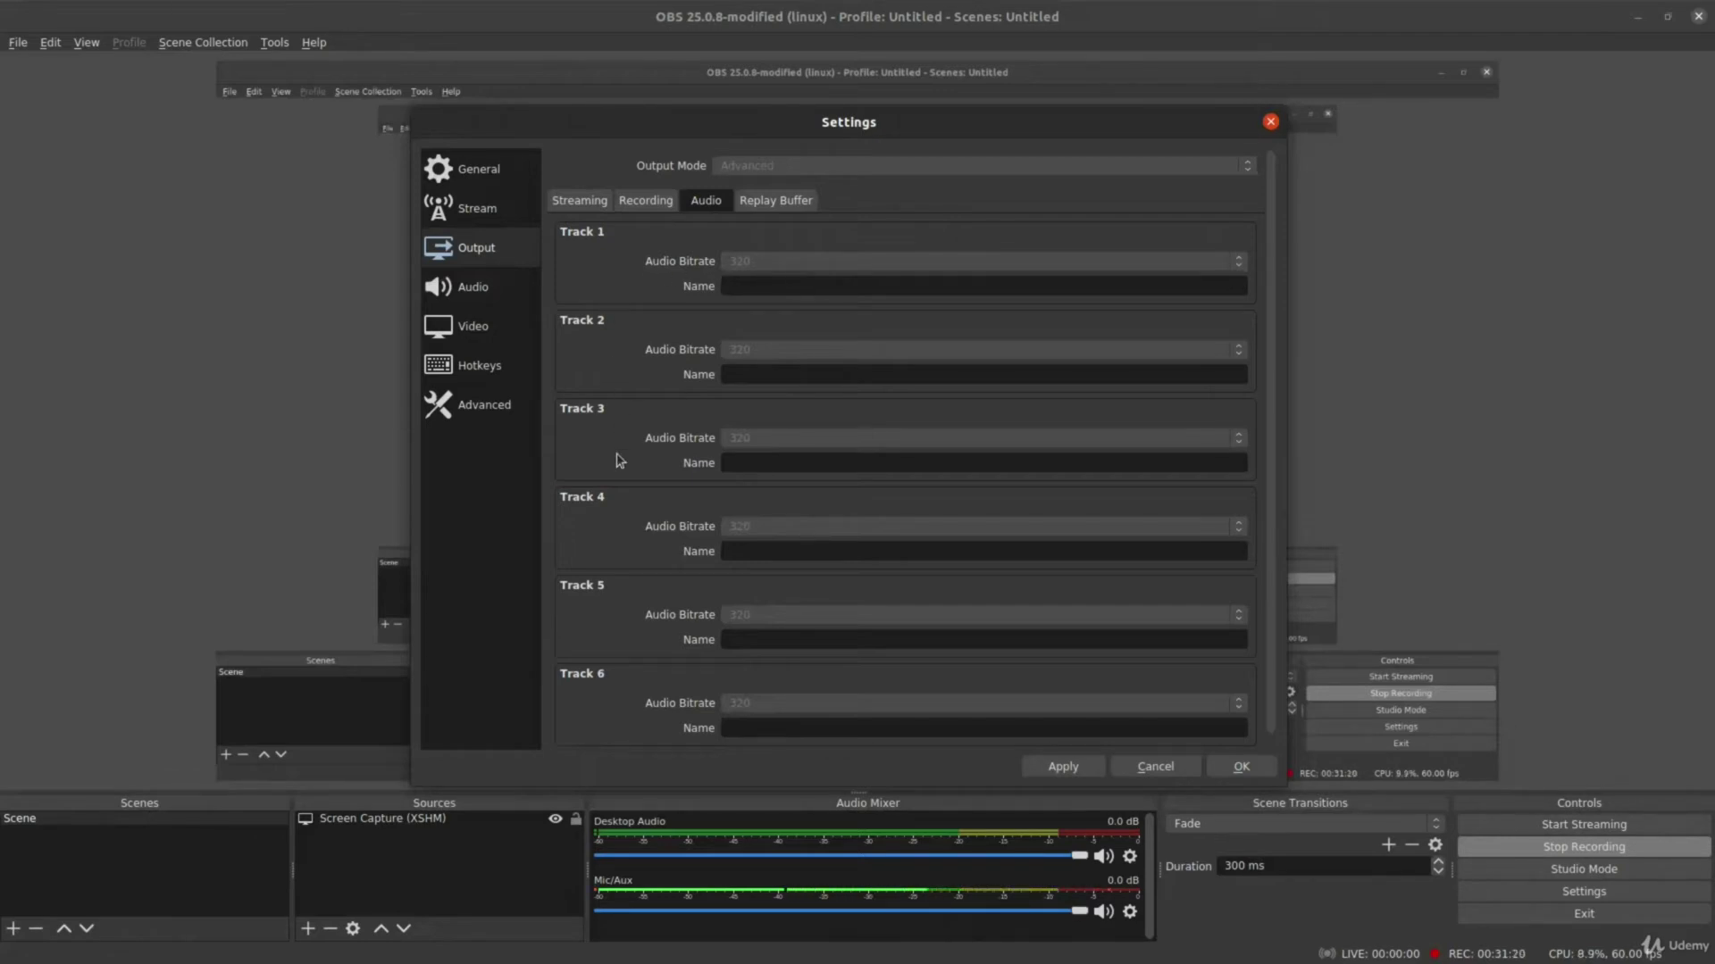
# Set the FFmpeg output type for recording to Output to File.
pyautogui.click(645, 201)
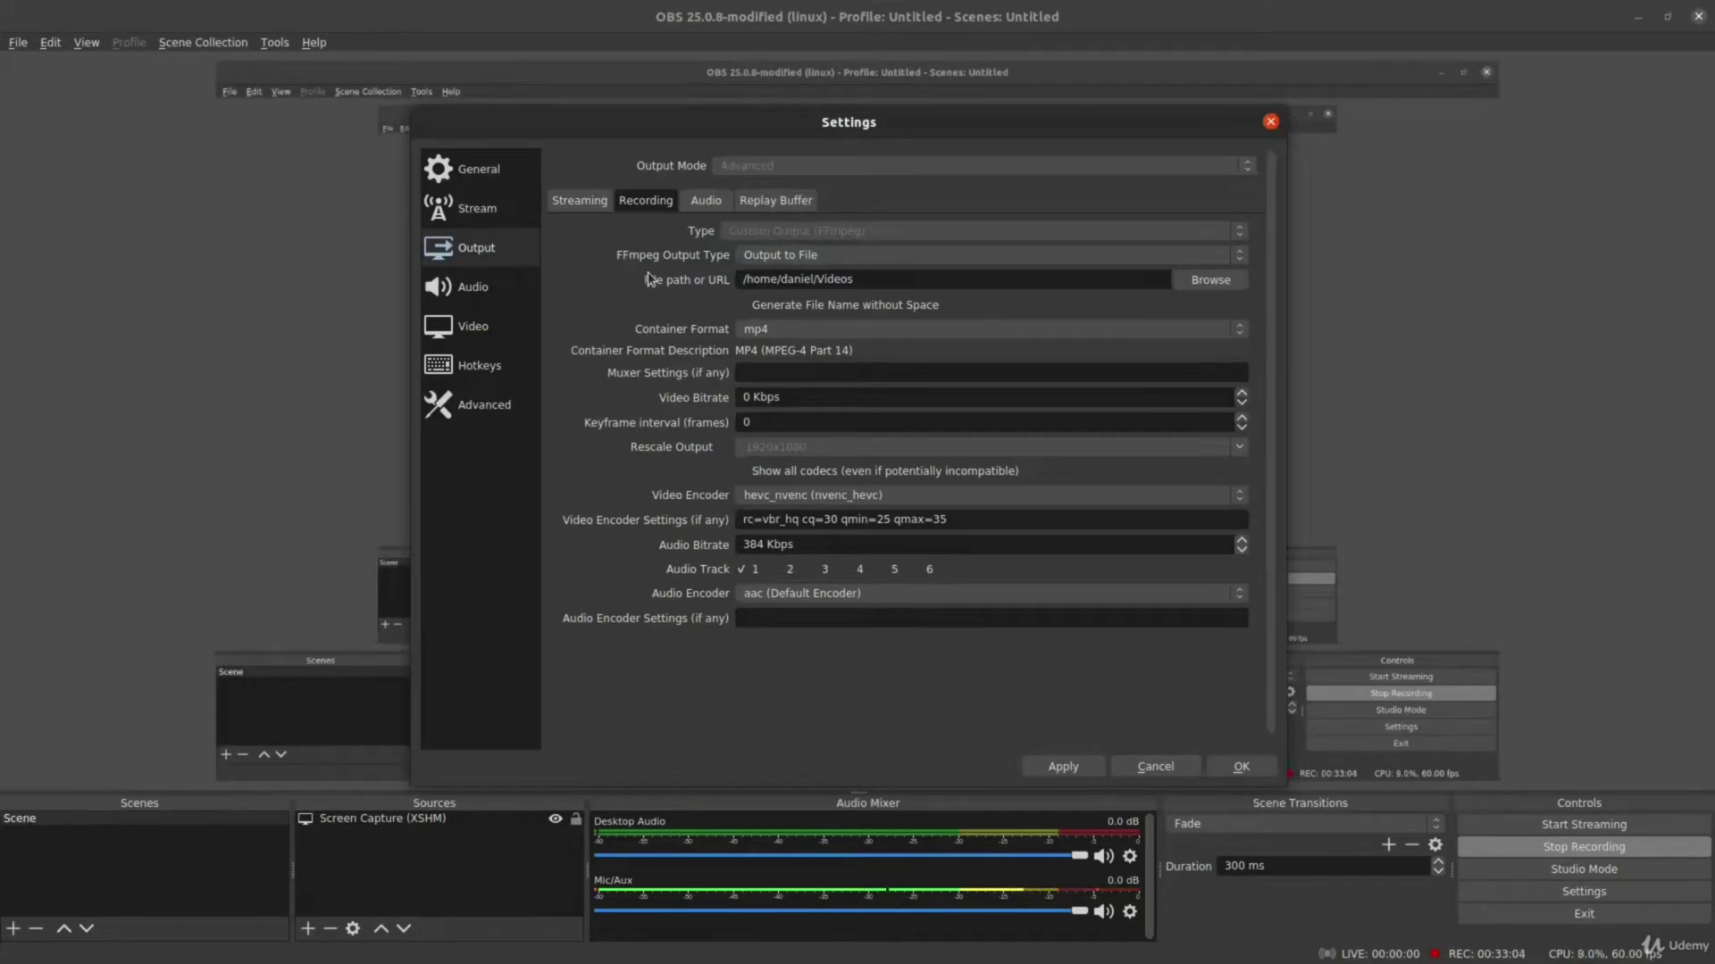
pyautogui.click(935, 264)
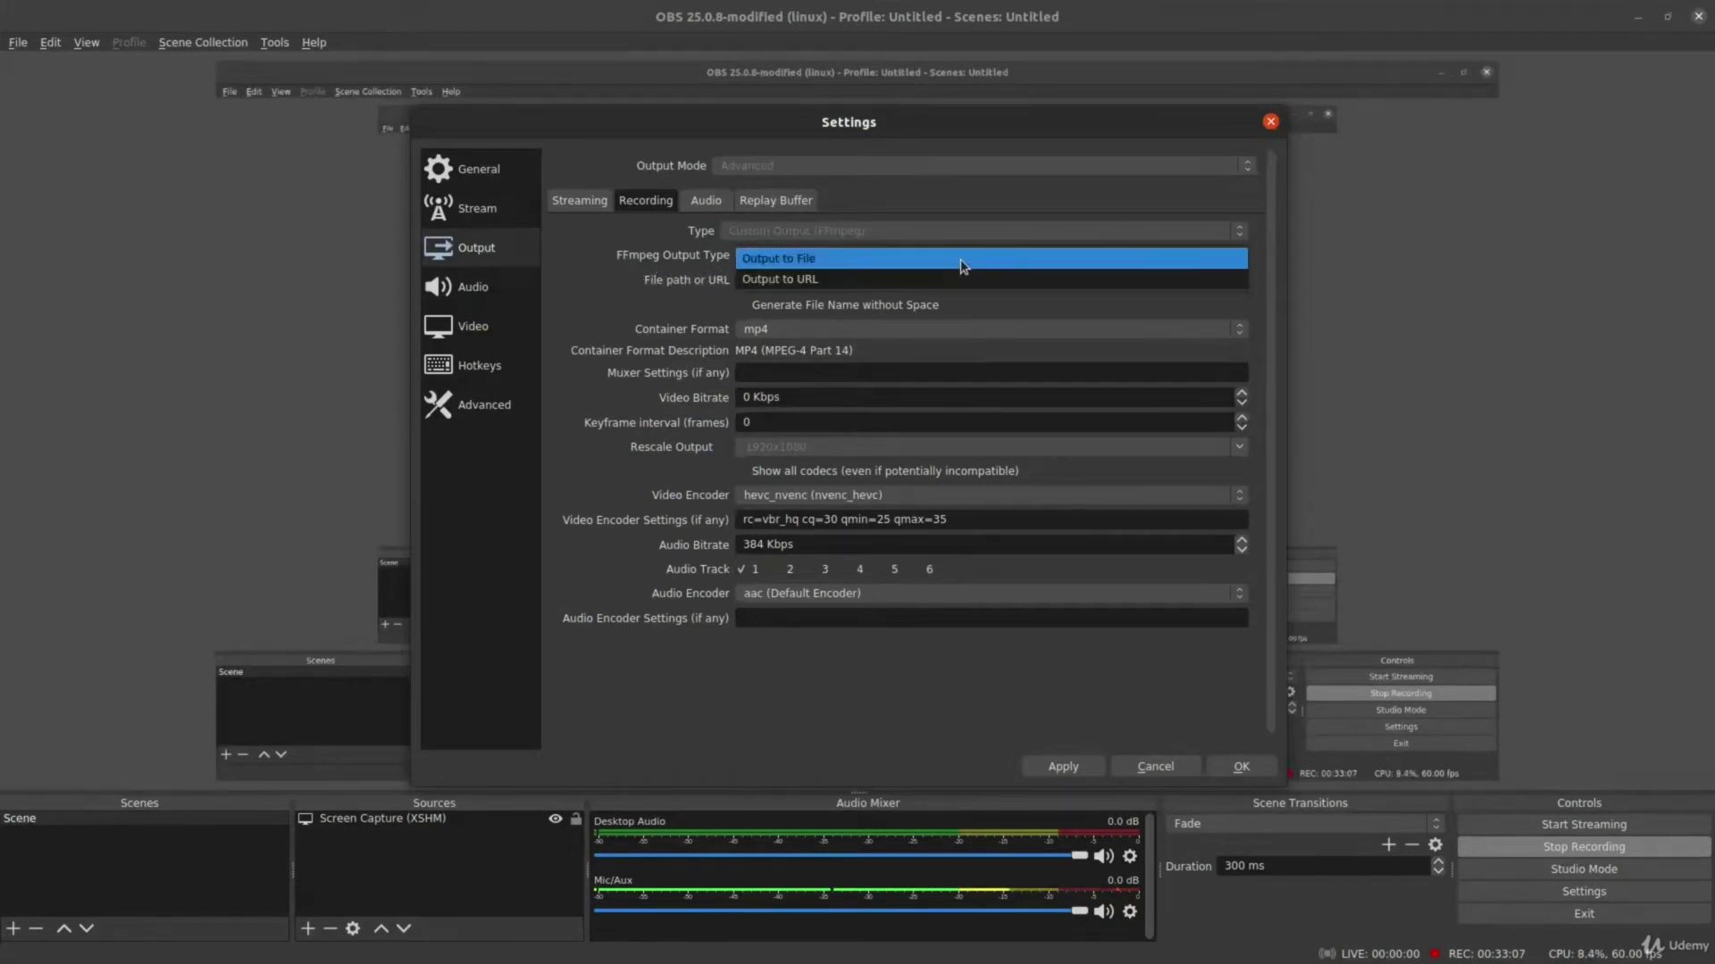
pyautogui.click(962, 265)
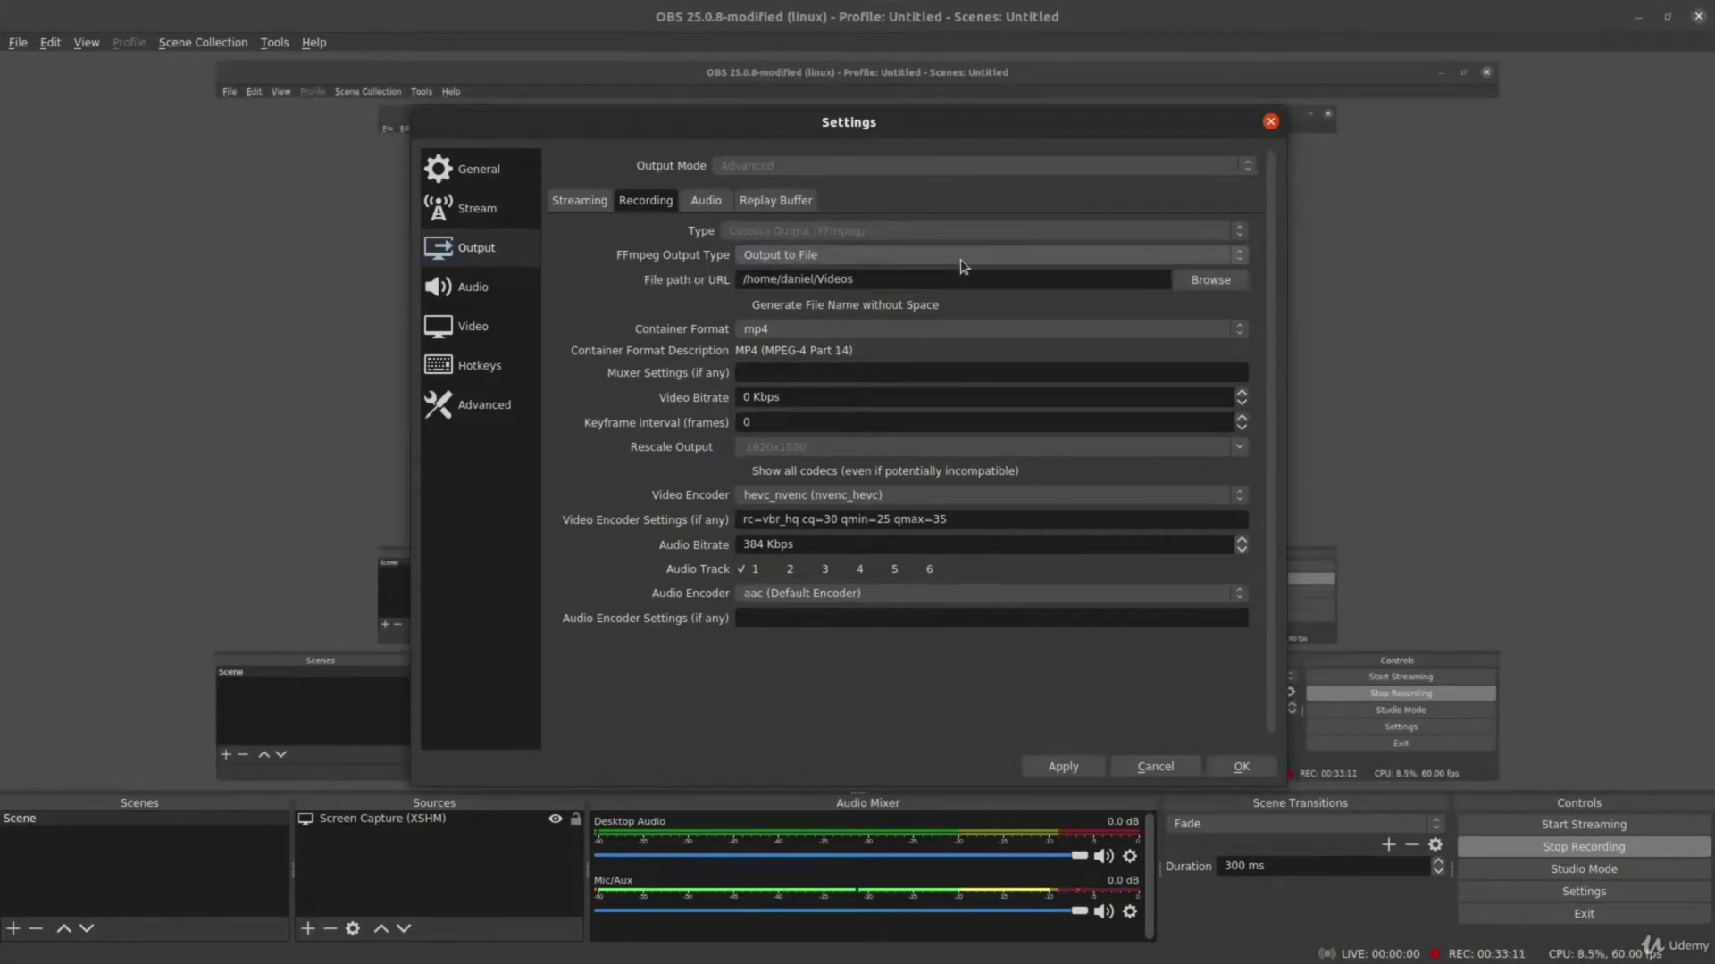
pyautogui.click(879, 257)
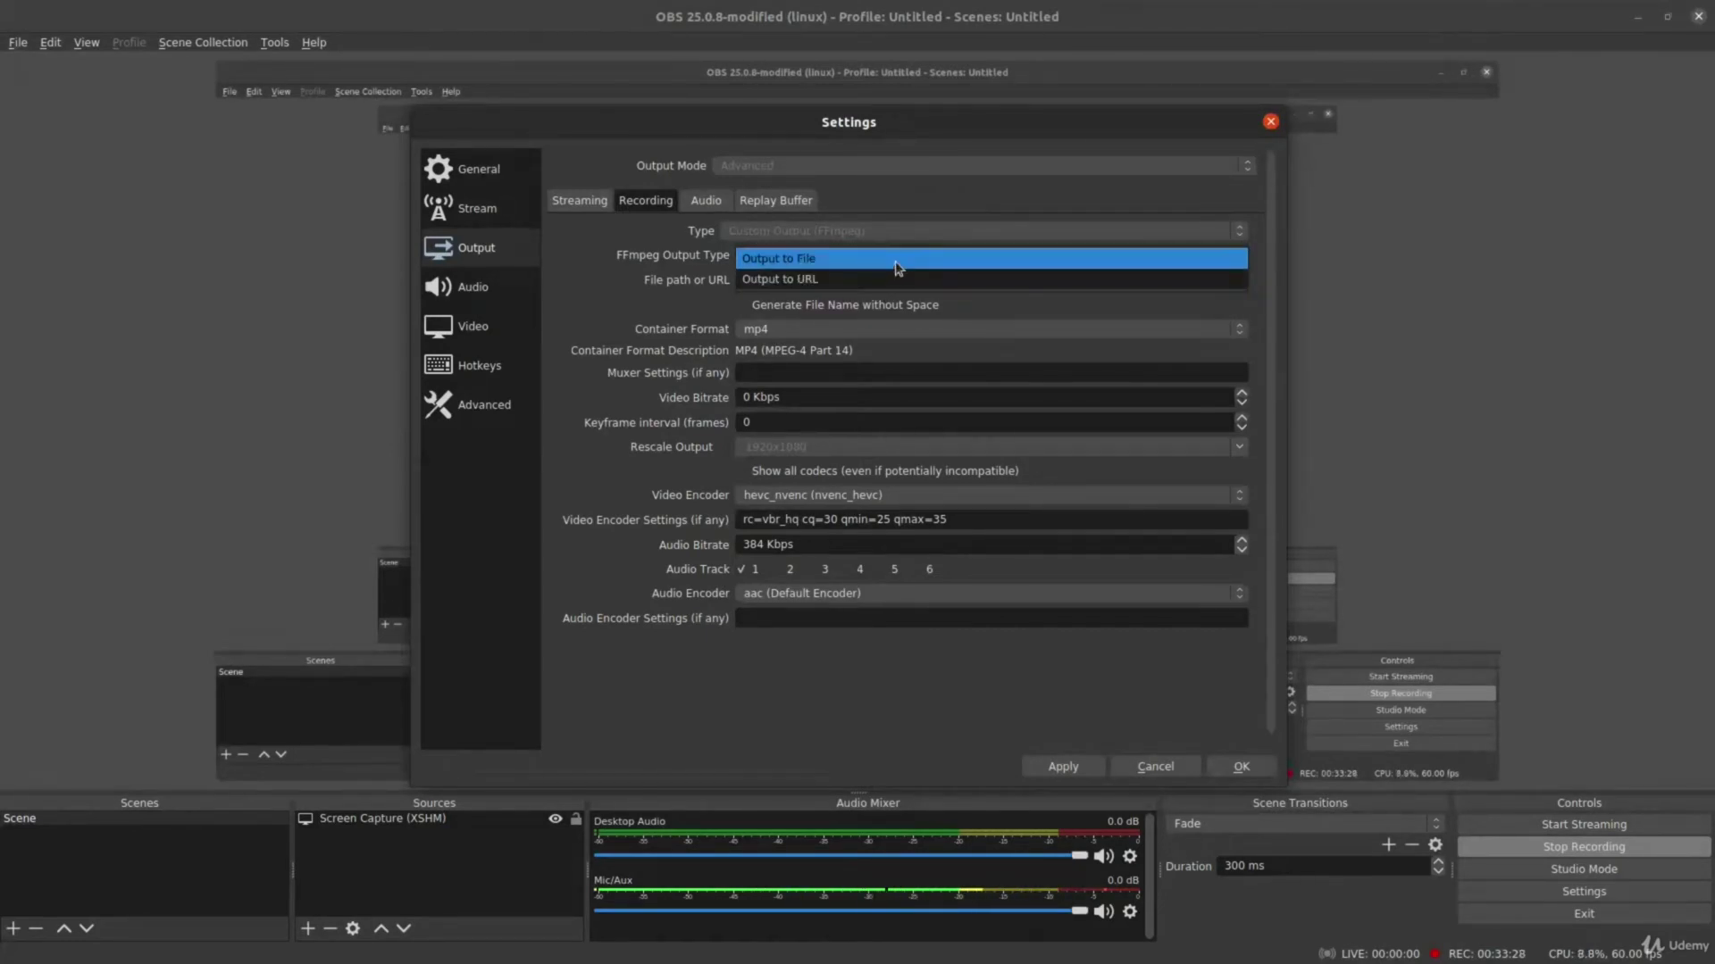
pyautogui.click(906, 259)
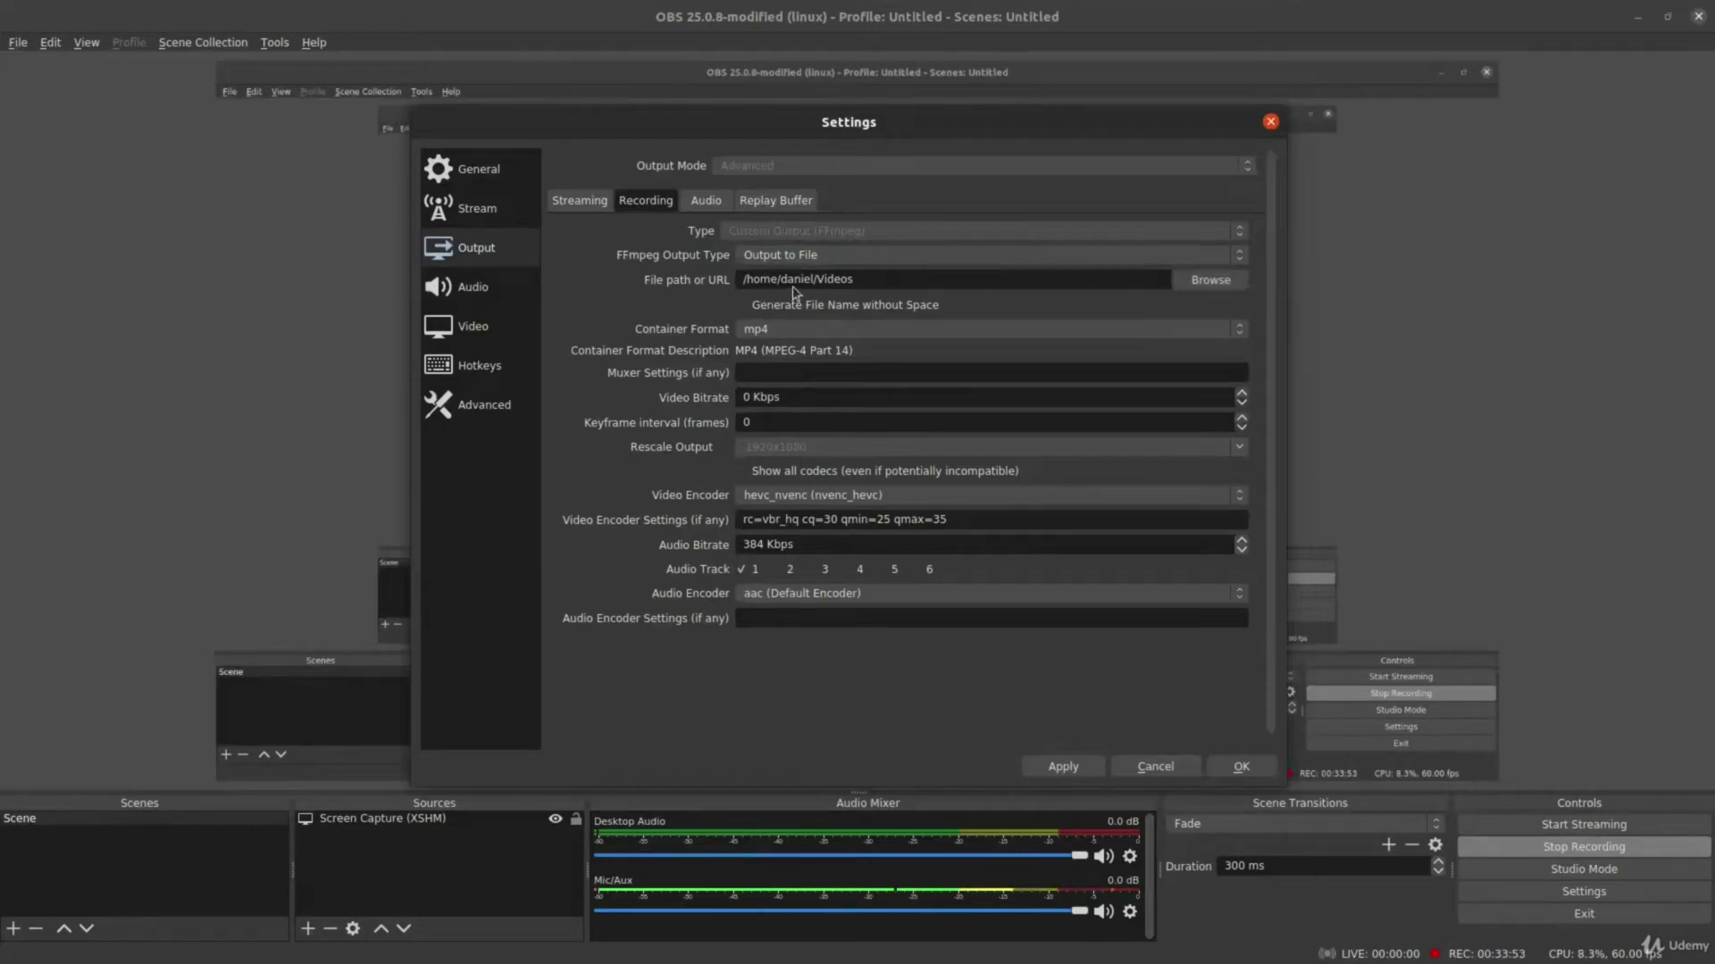
# Browse from the file system root to the home directory's Videos folder as the recording directory, and cancel the selection.
pyautogui.click(1224, 286)
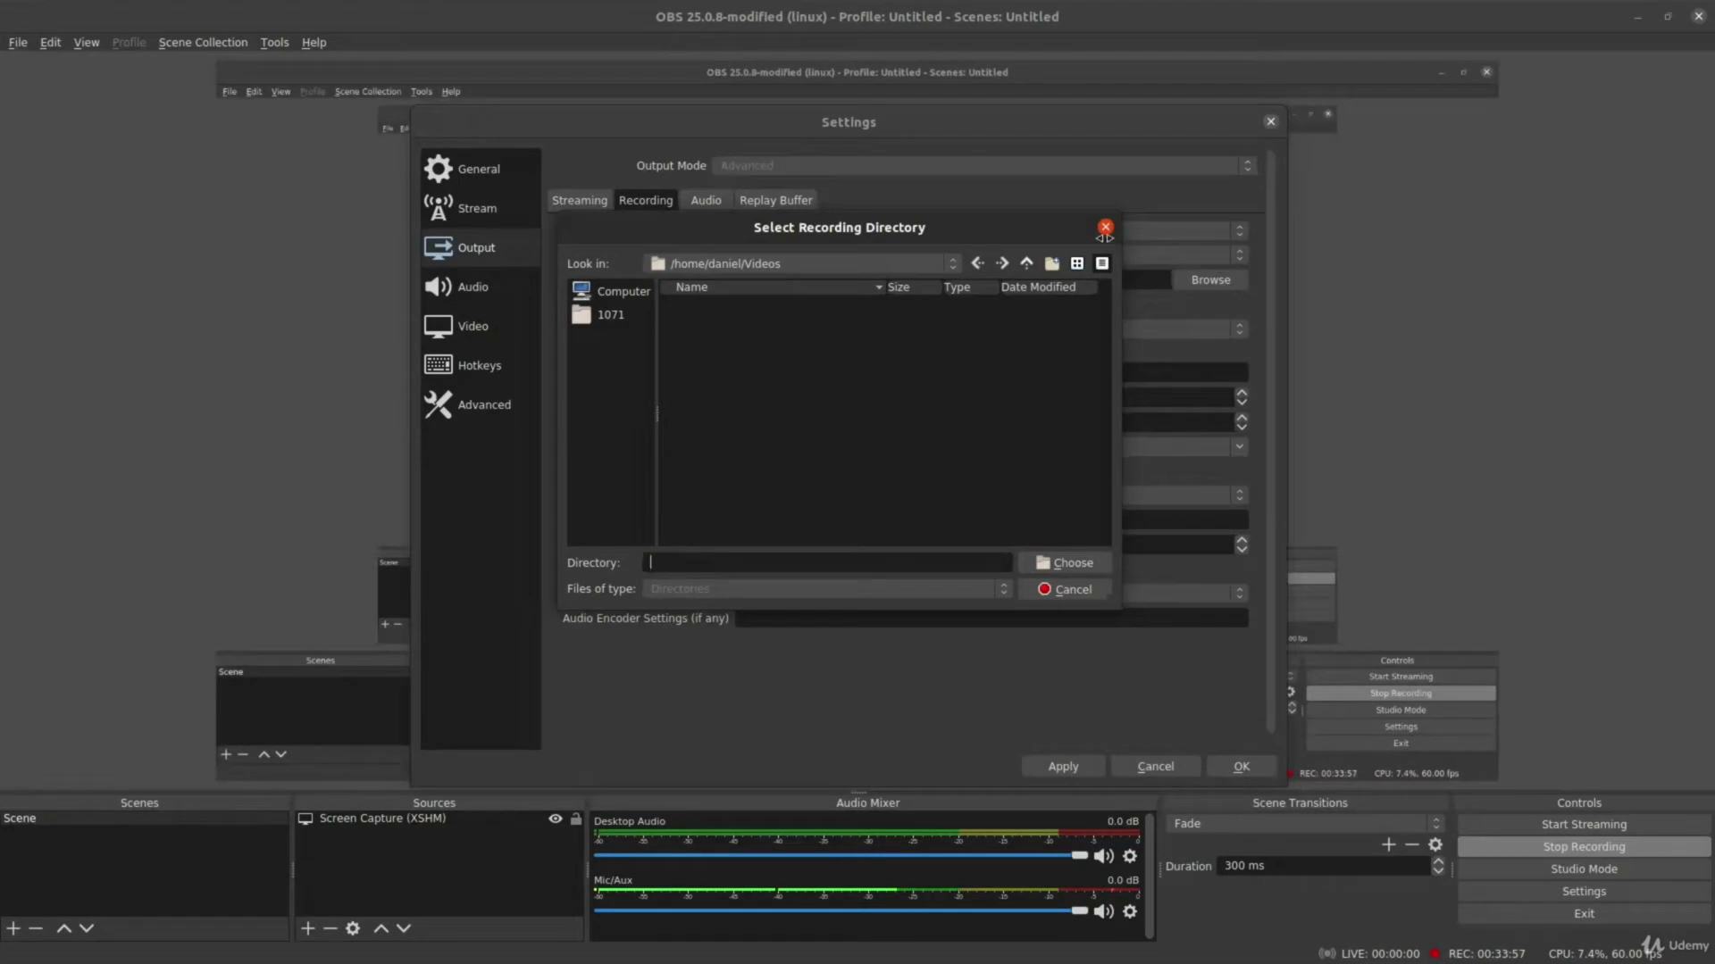
pyautogui.click(641, 300)
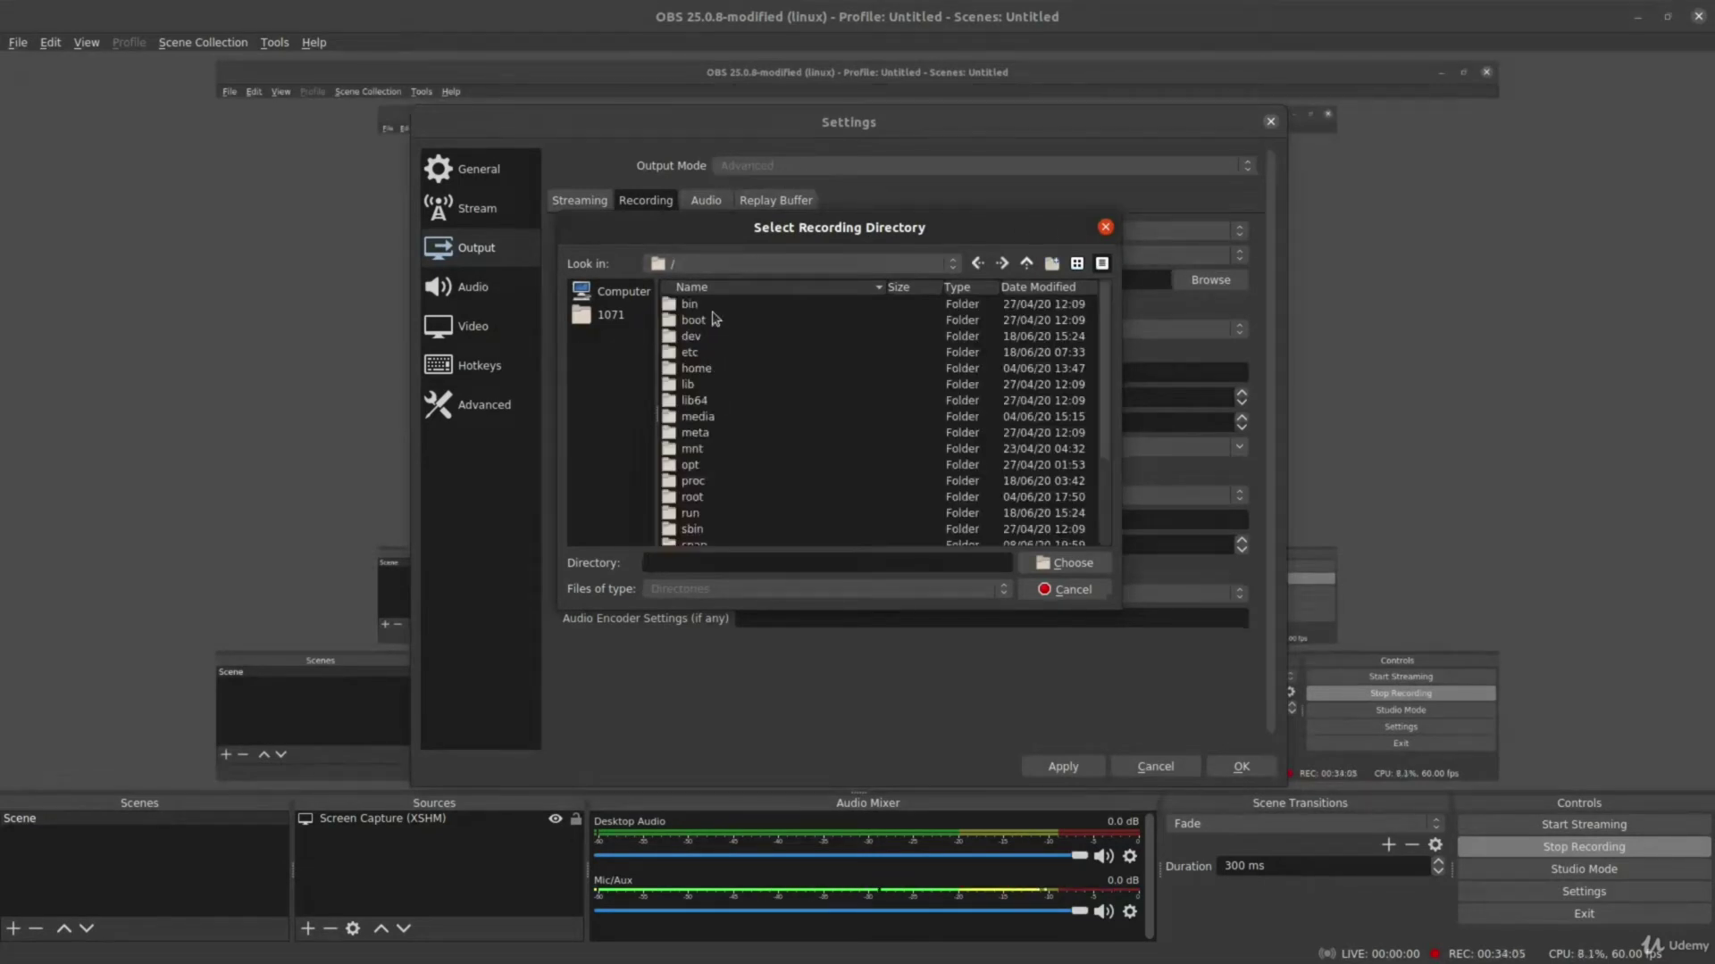
pyautogui.doubleClick(705, 373)
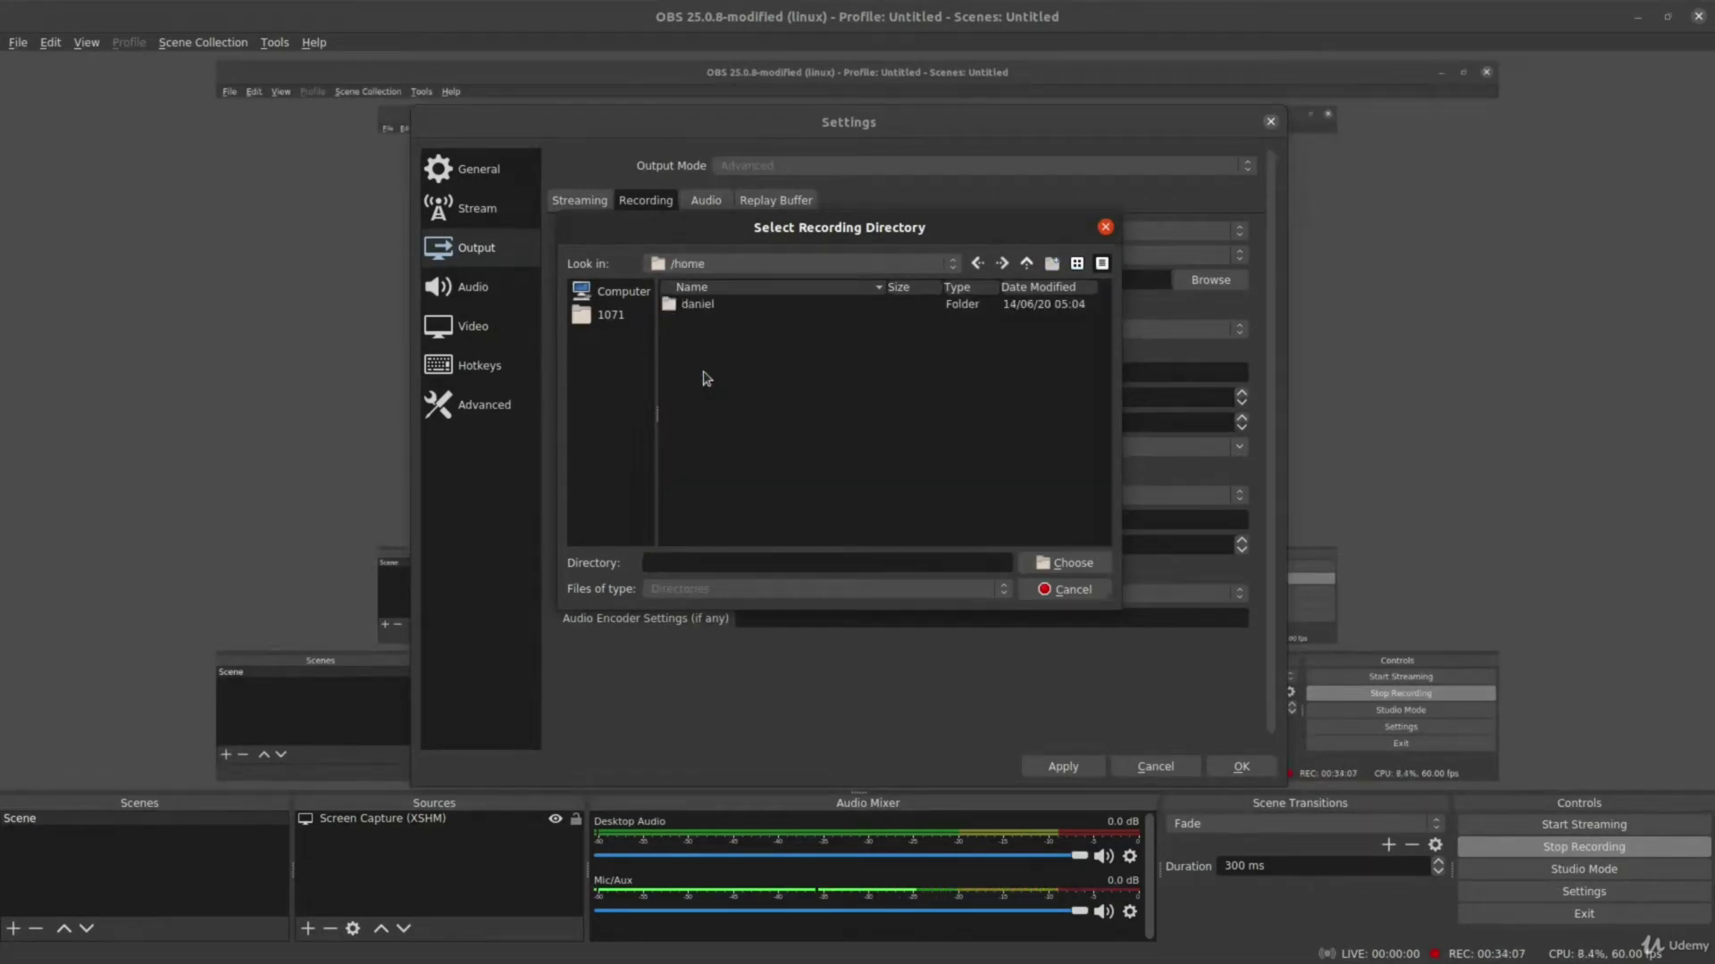
pyautogui.doubleClick(705, 308)
pyautogui.doubleClick(701, 433)
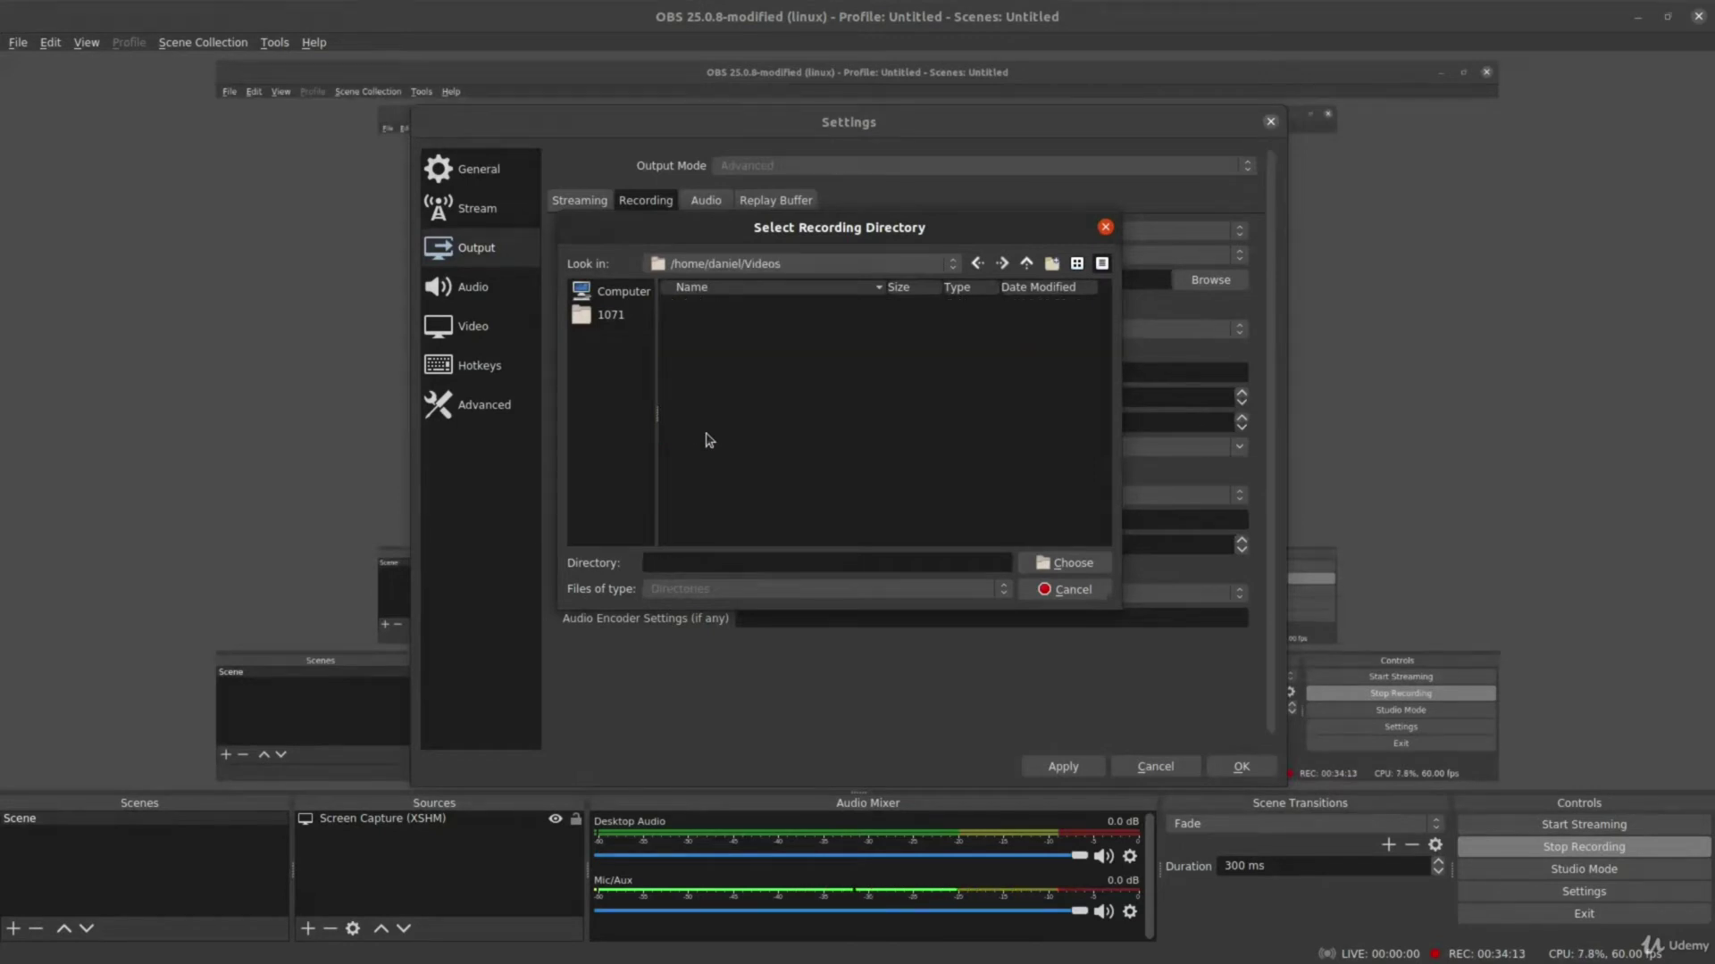
pyautogui.click(1064, 589)
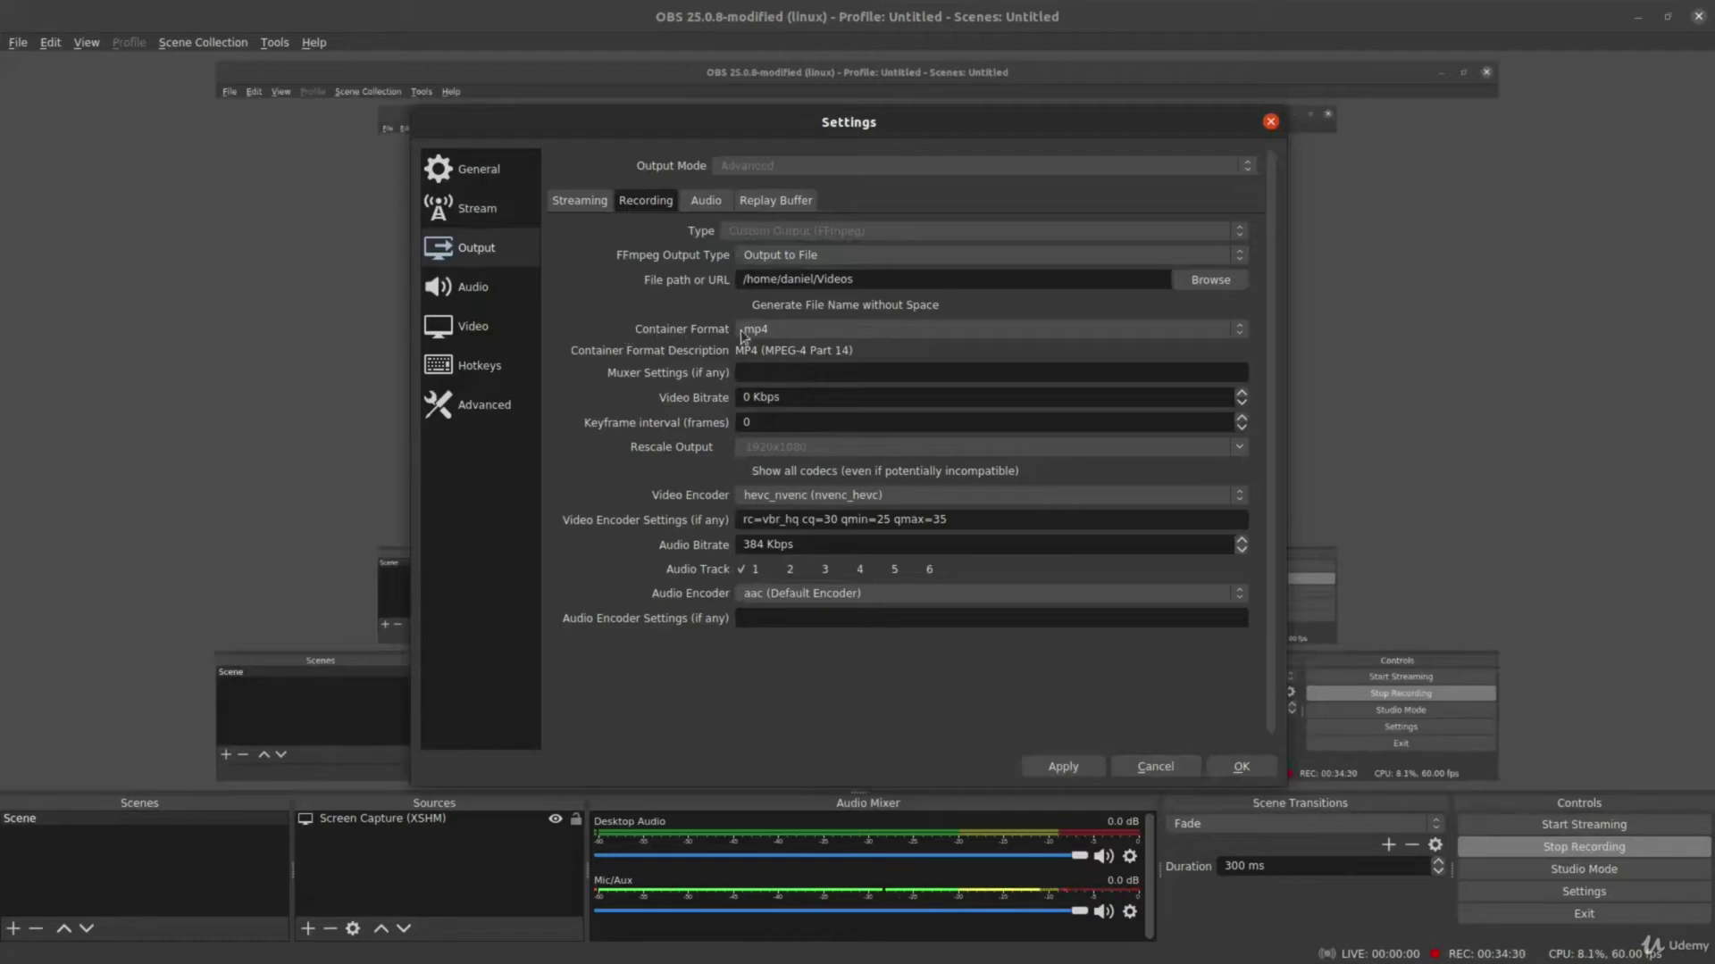
# Examine the full list of container formats offered for recordings without choosing a different one.
pyautogui.click(1027, 333)
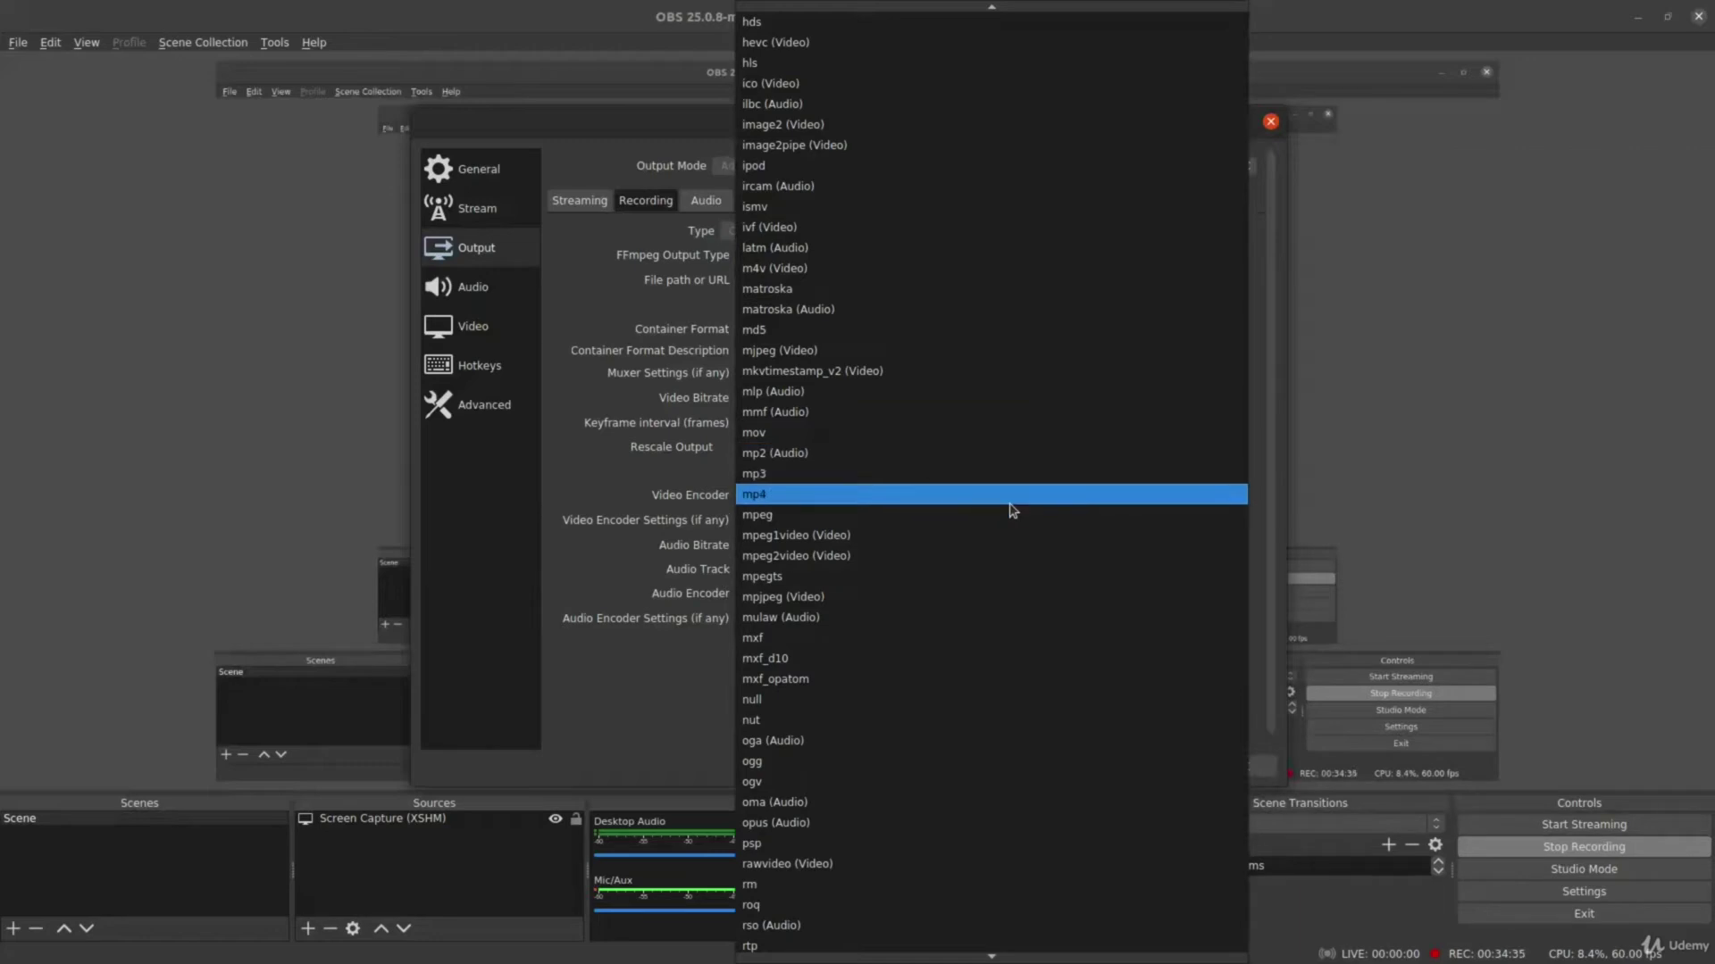
pyautogui.scroll(-14, 1152, 337)
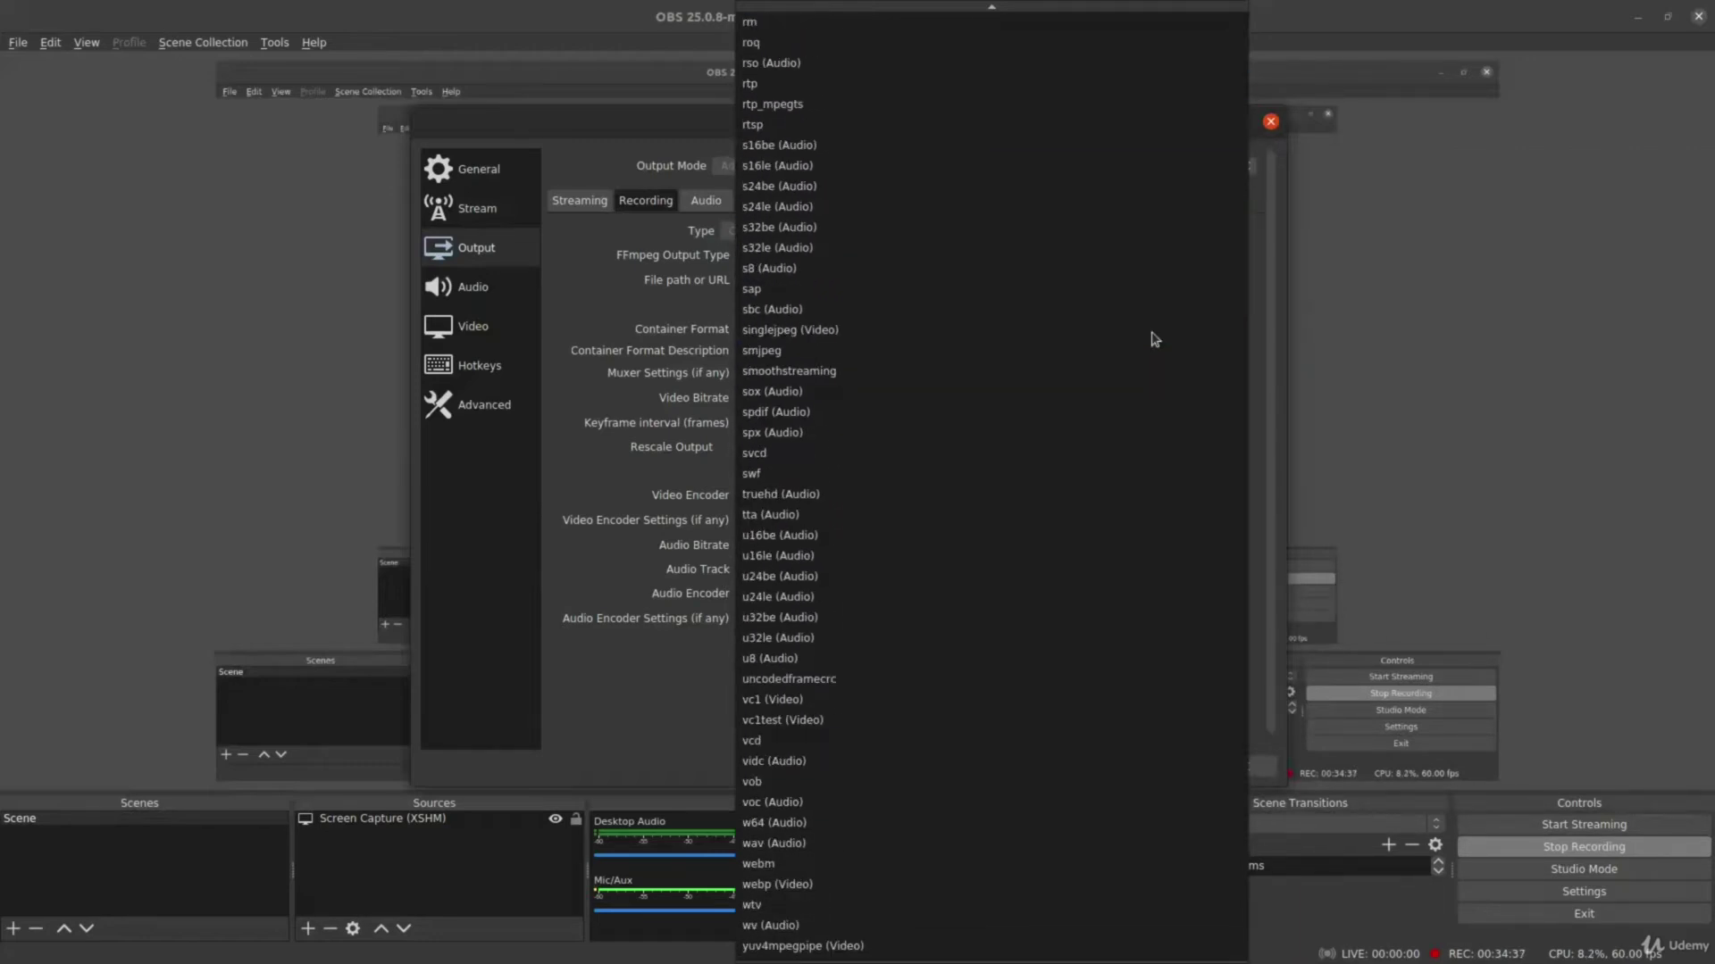
pyautogui.scroll(20, 1154, 340)
pyautogui.scroll(-20, 1154, 340)
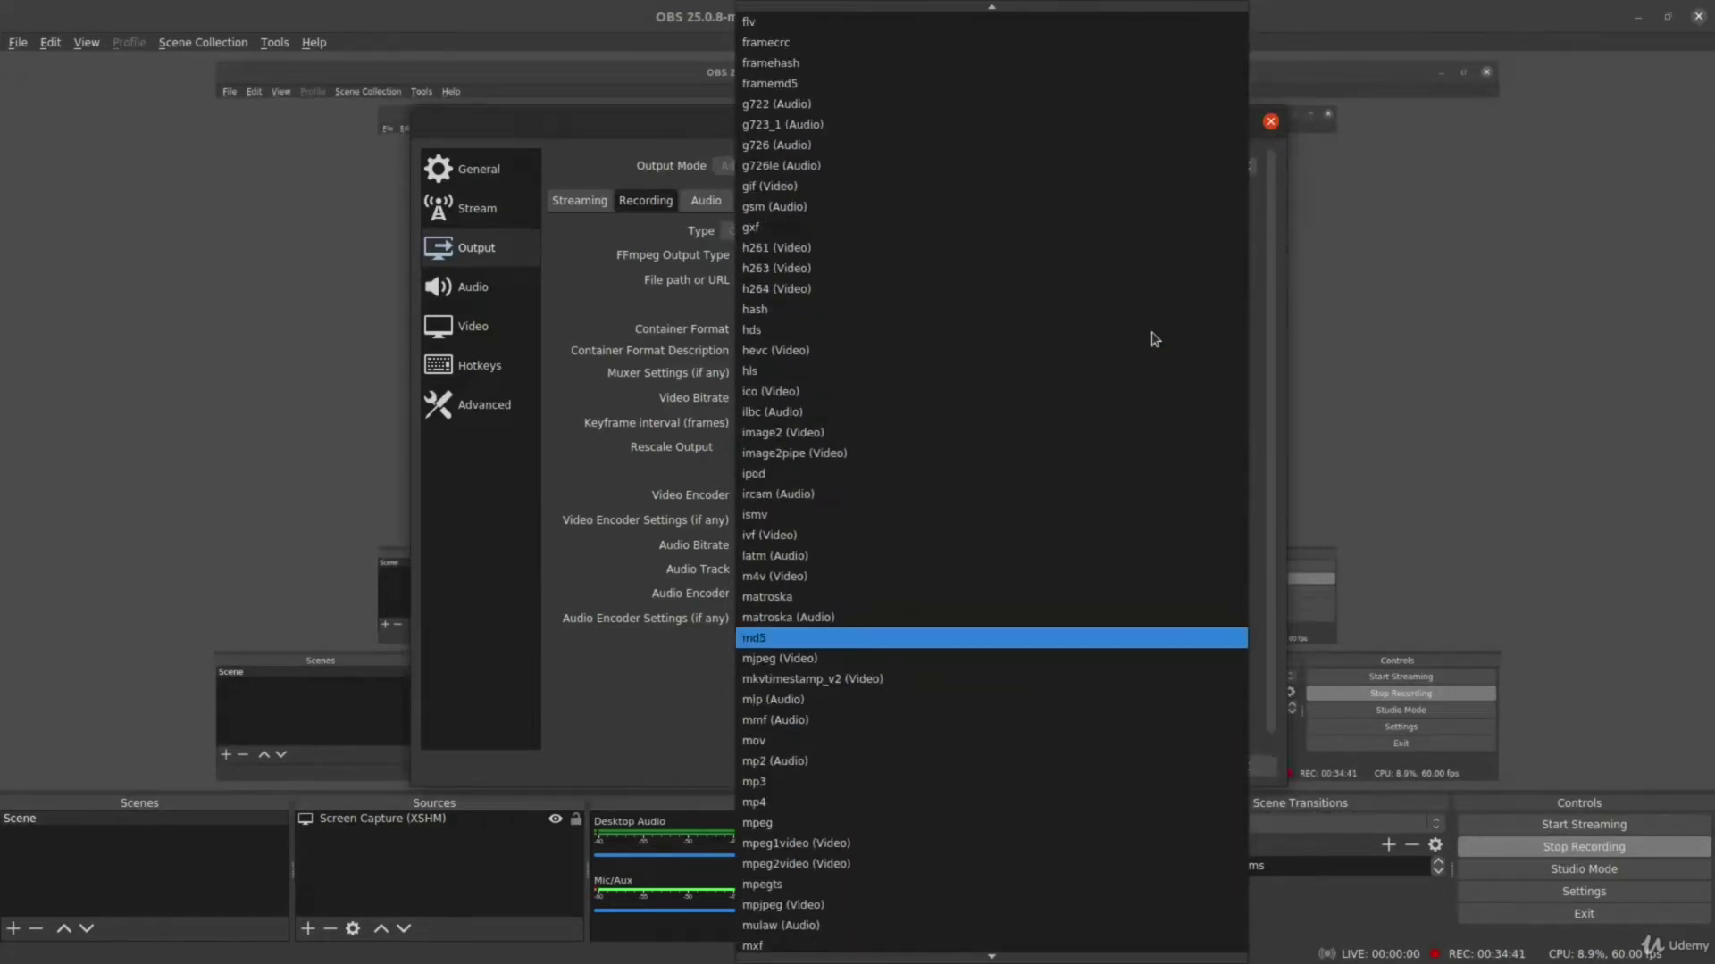
pyautogui.scroll(20, 1152, 338)
pyautogui.scroll(-1, 1154, 339)
pyautogui.scroll(-16, 1155, 339)
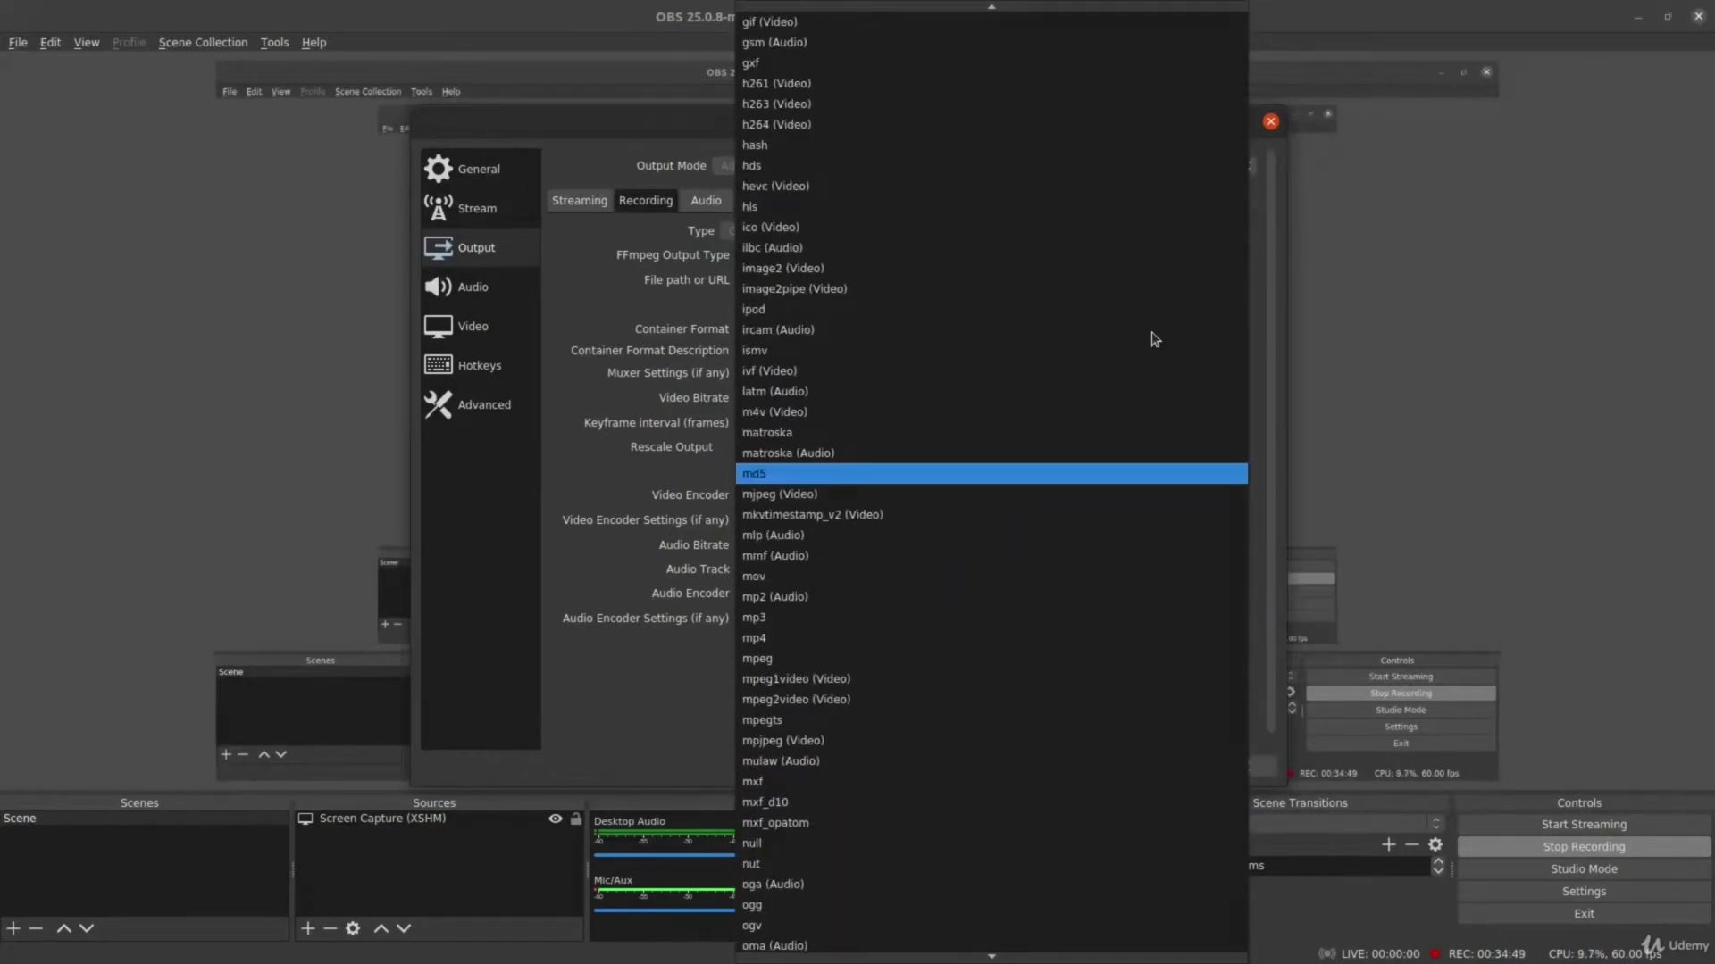
pyautogui.scroll(-17, 1154, 340)
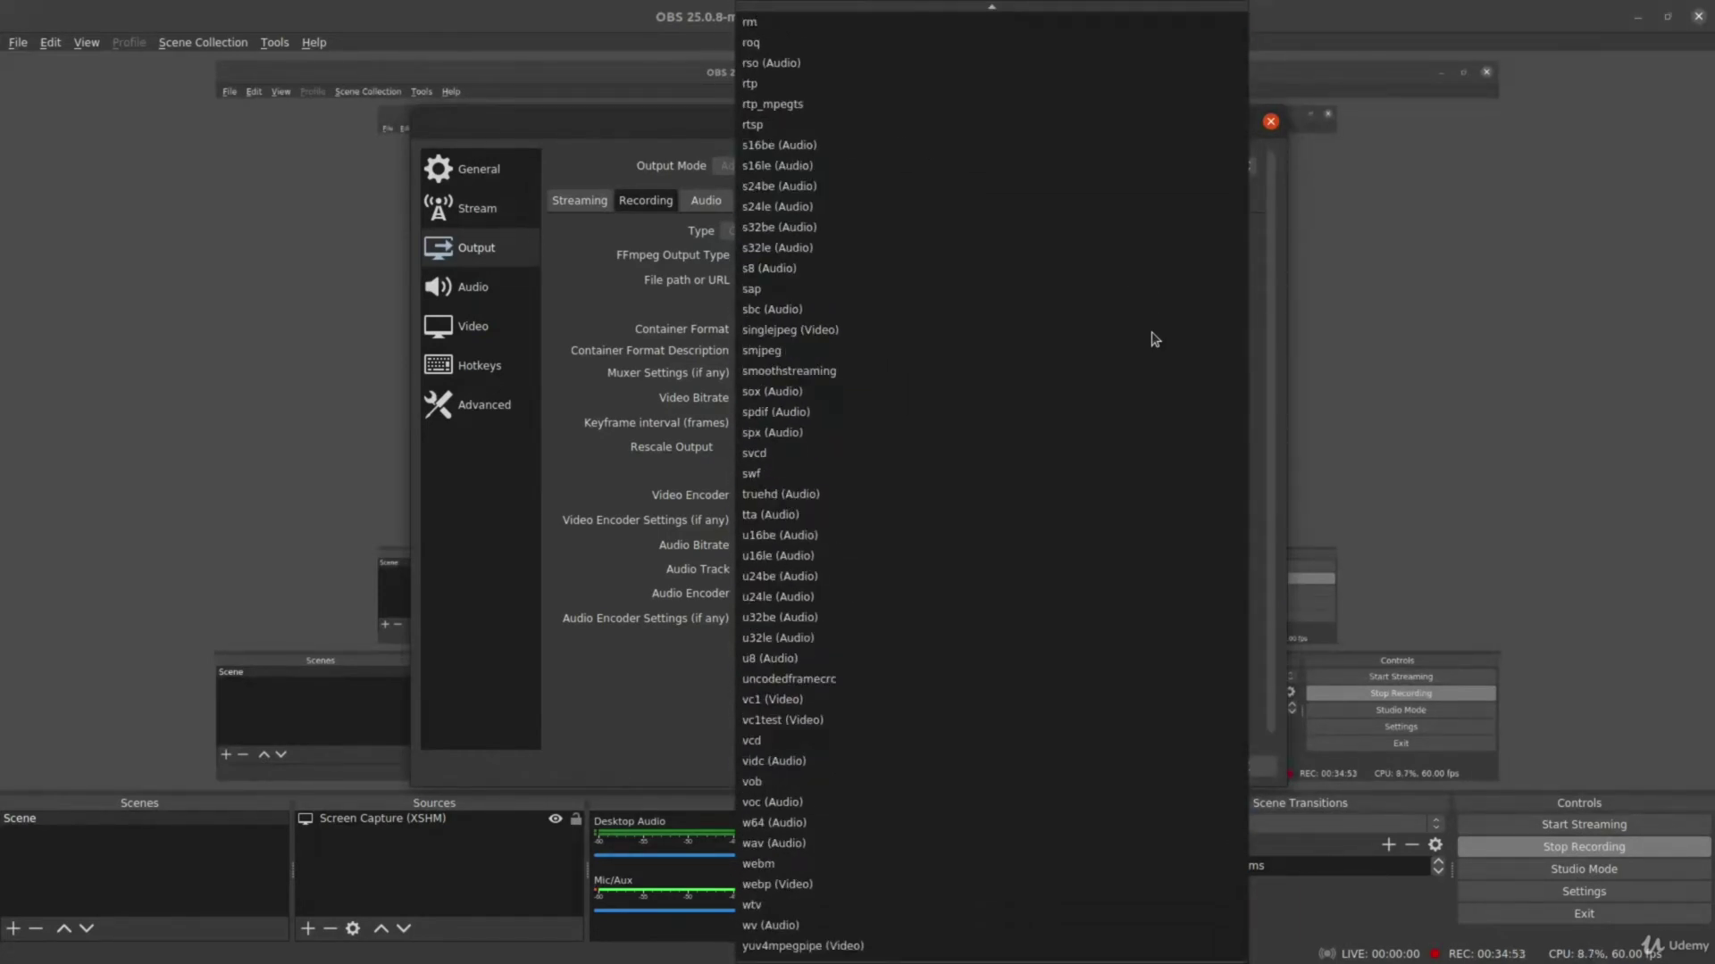
pyautogui.scroll(20, 1152, 338)
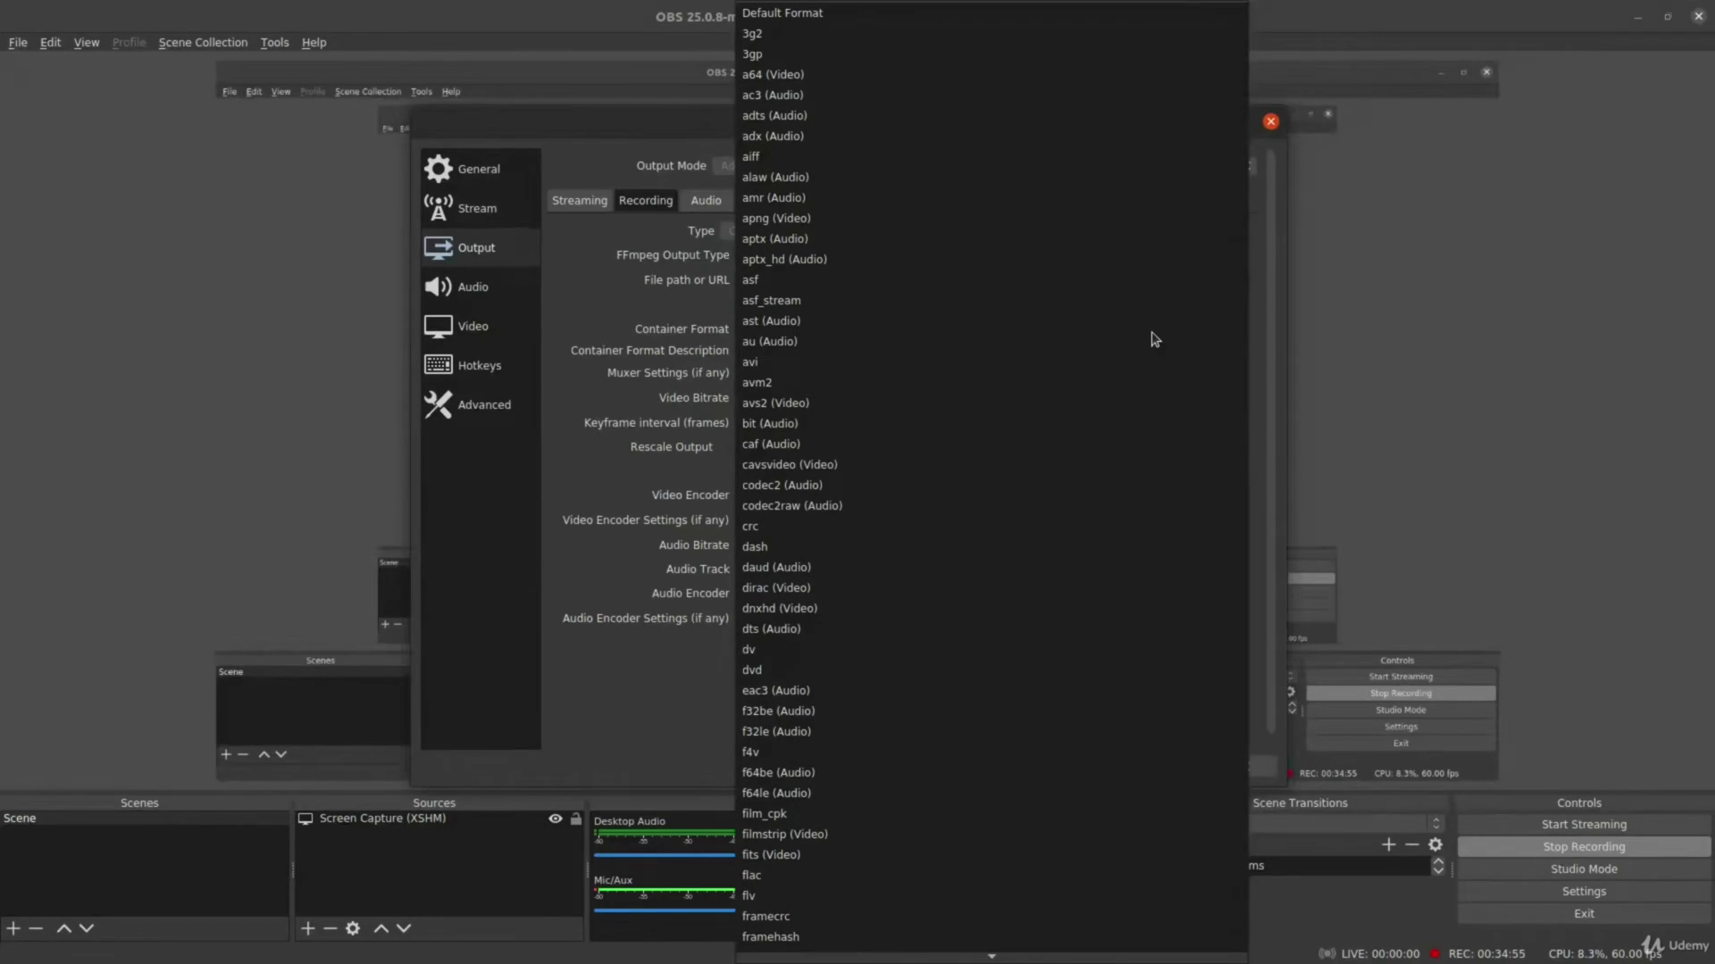
pyautogui.click(630, 271)
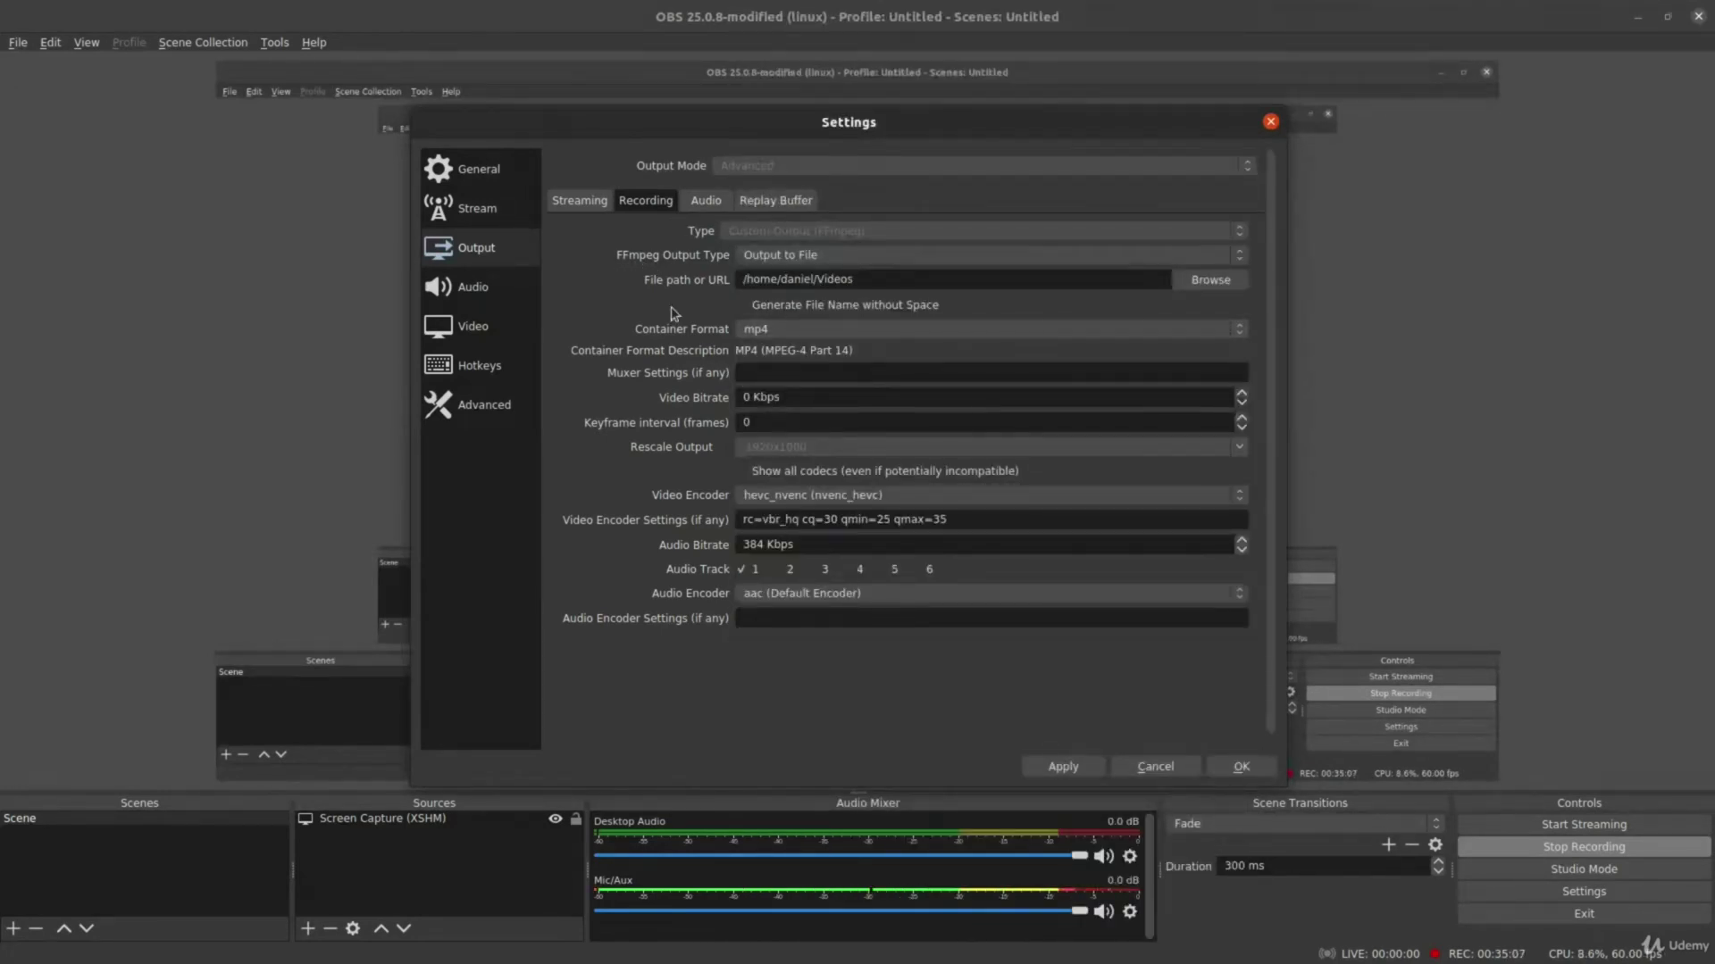
# Look through the container formats again and keep mp4 as the recording format.
pyautogui.click(992, 330)
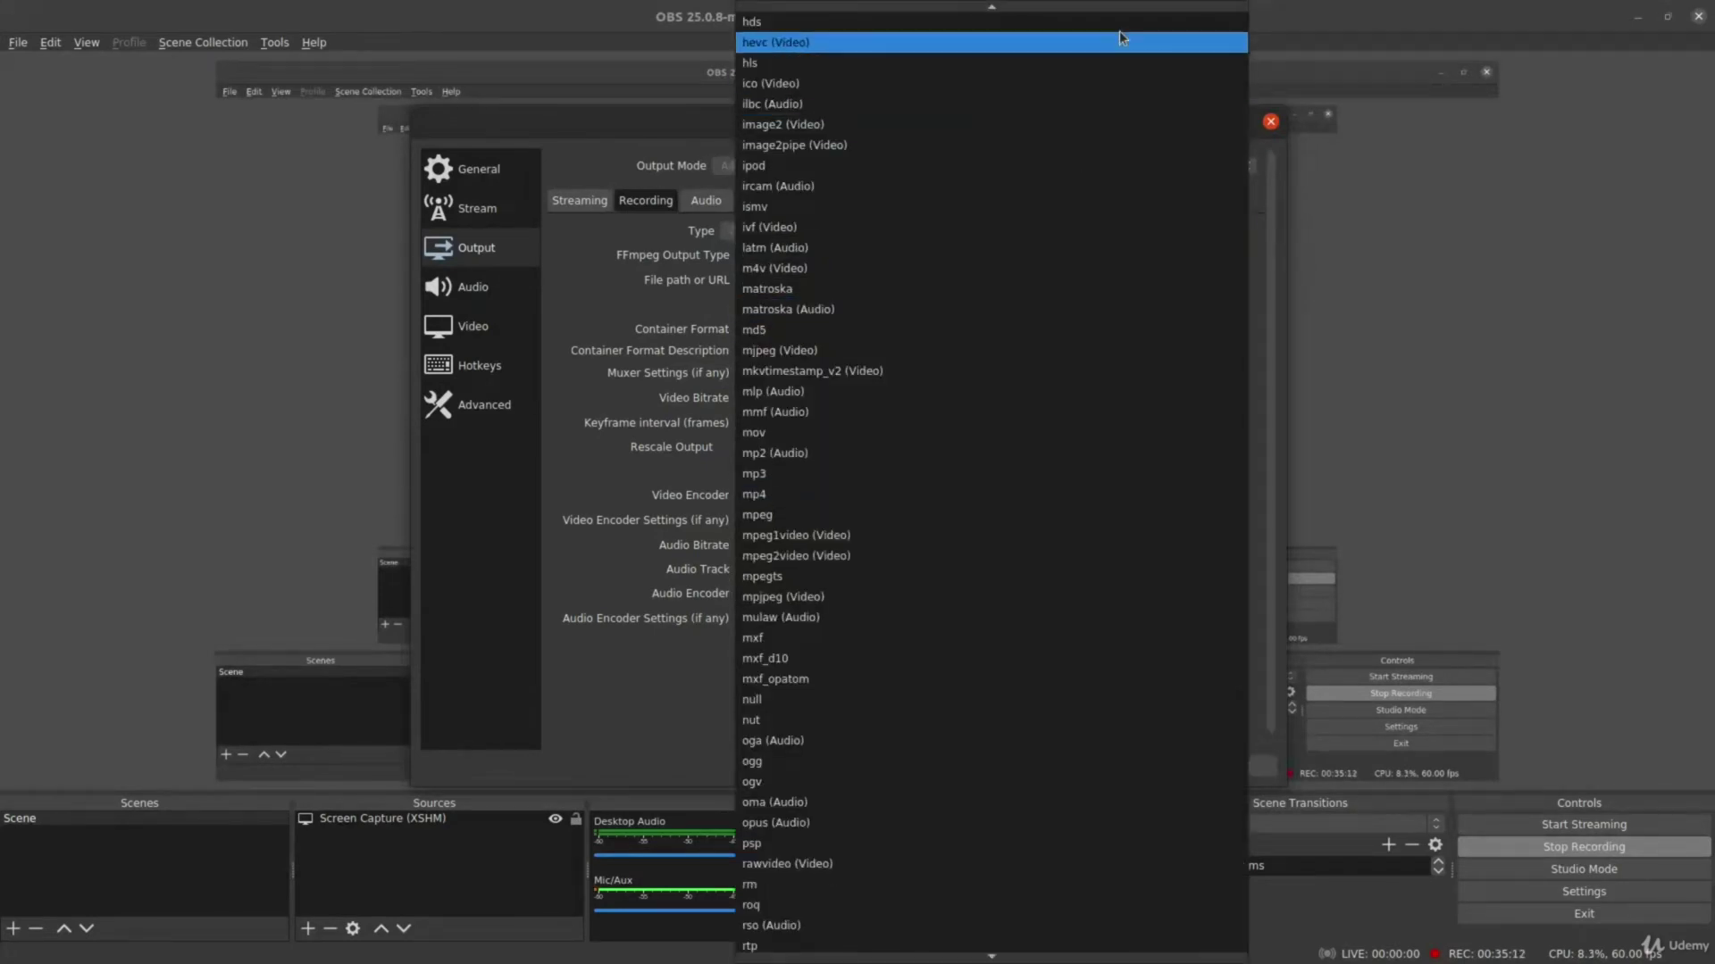
pyautogui.scroll(-14, 1109, 362)
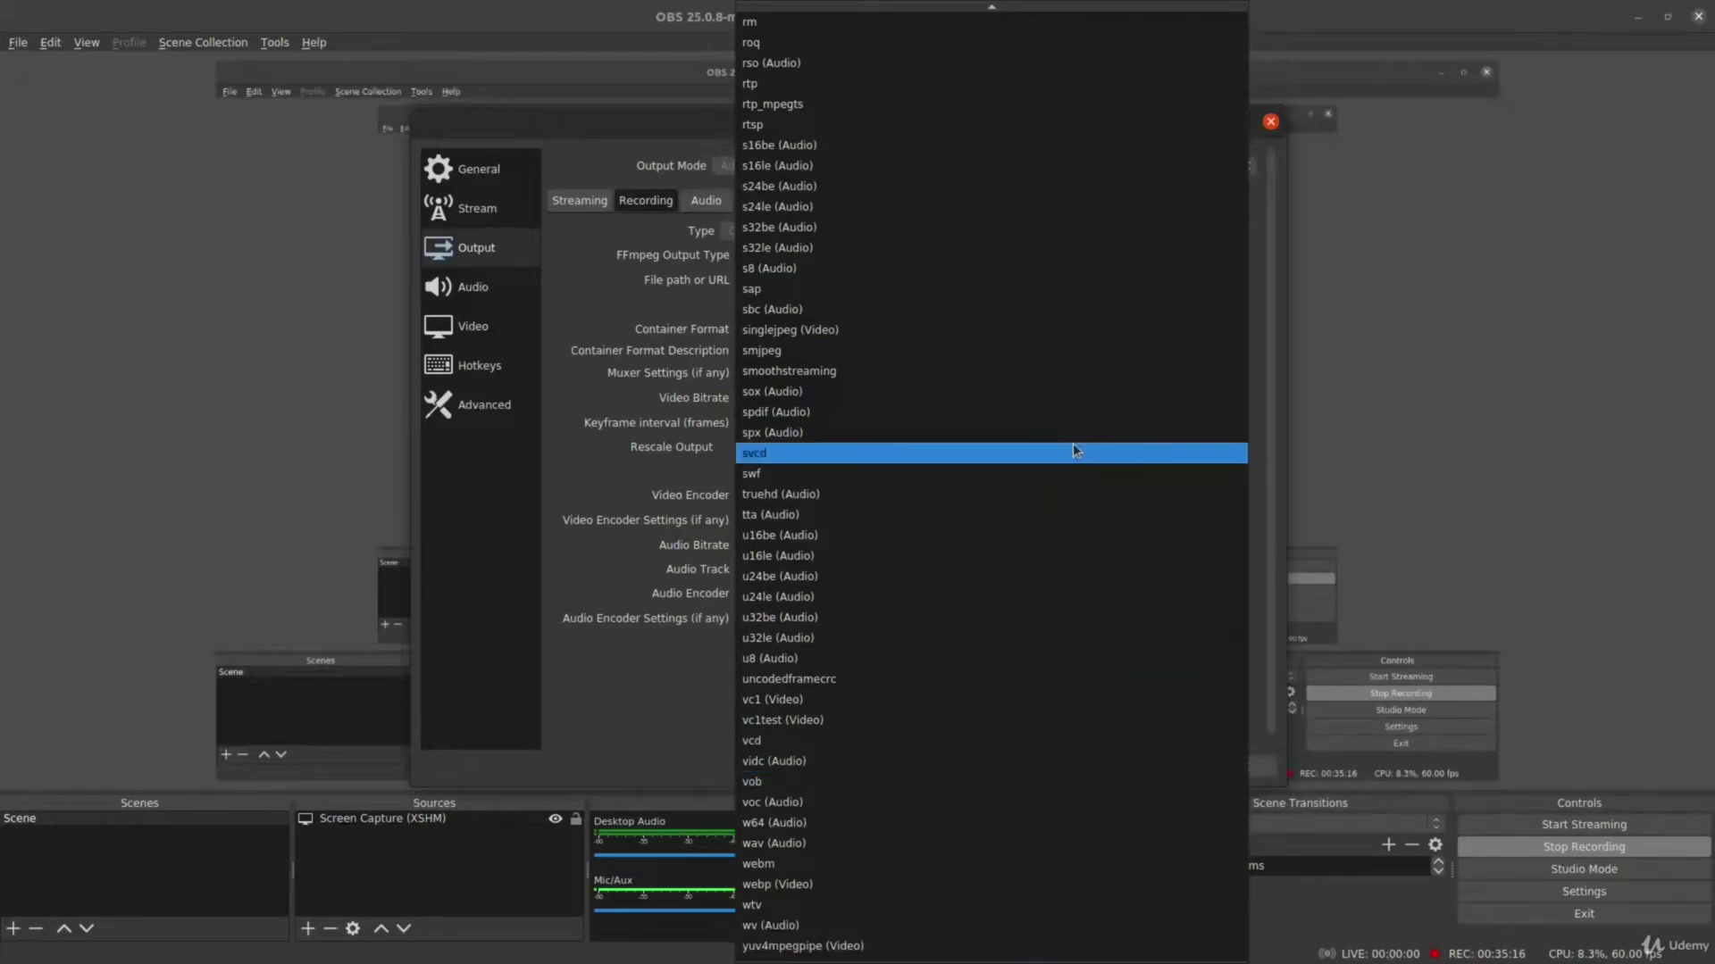
pyautogui.scroll(20, 1074, 451)
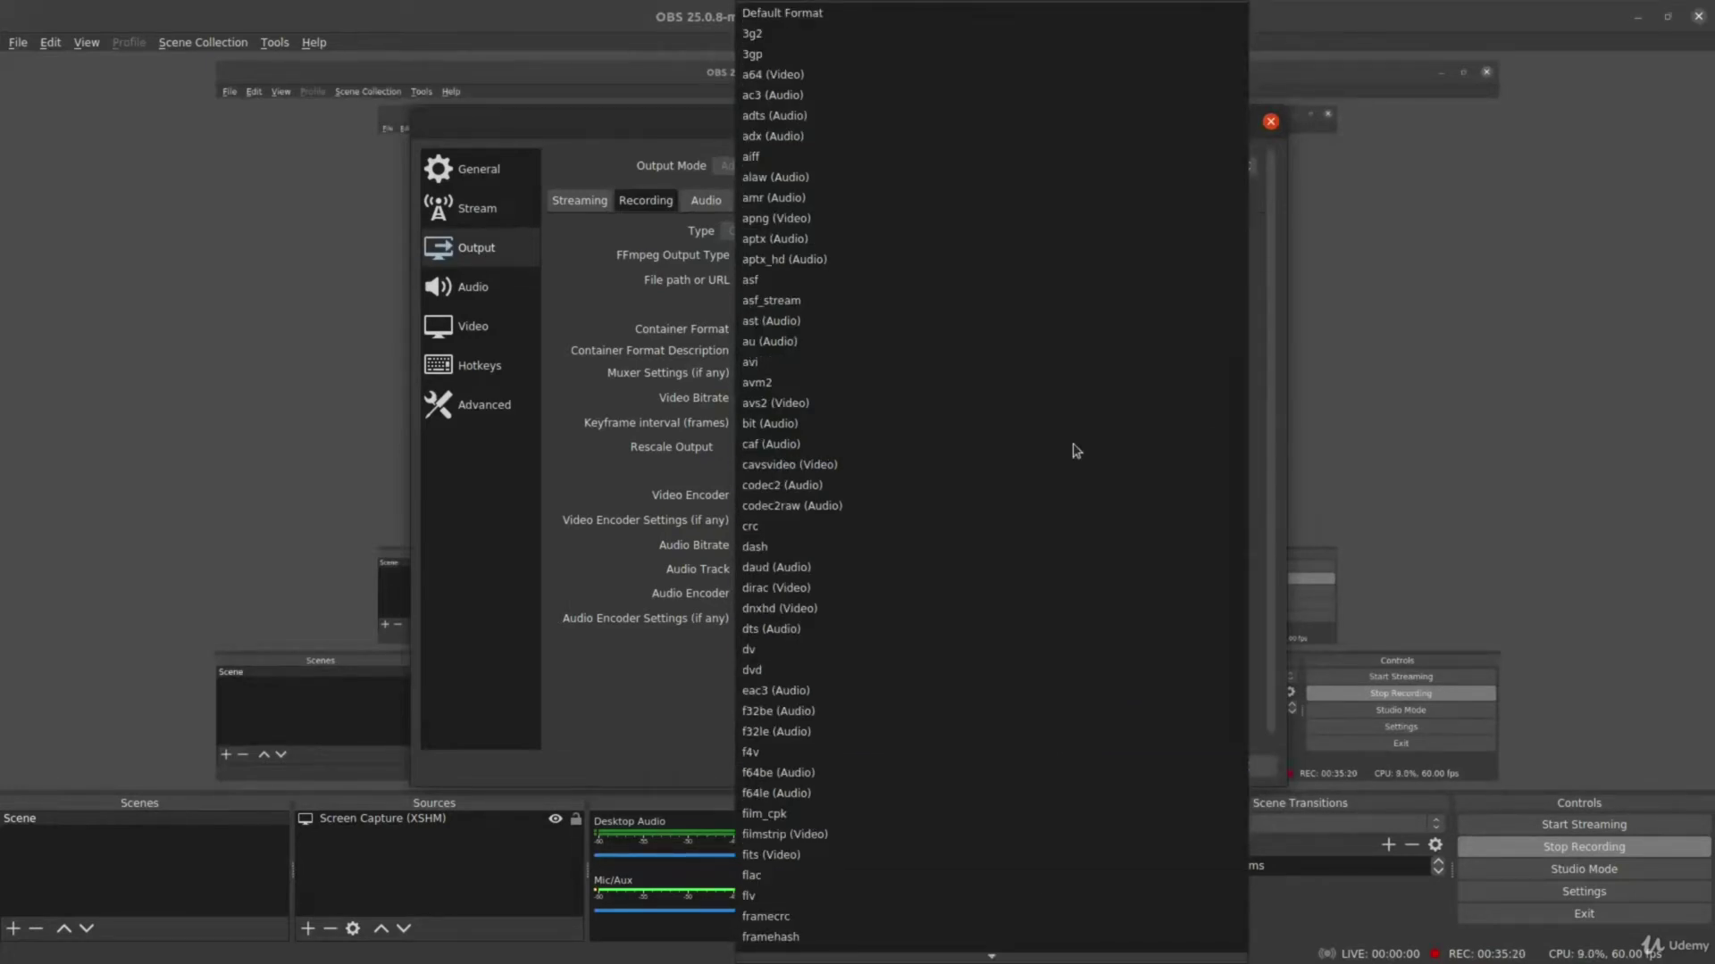
pyautogui.scroll(-10, 1076, 451)
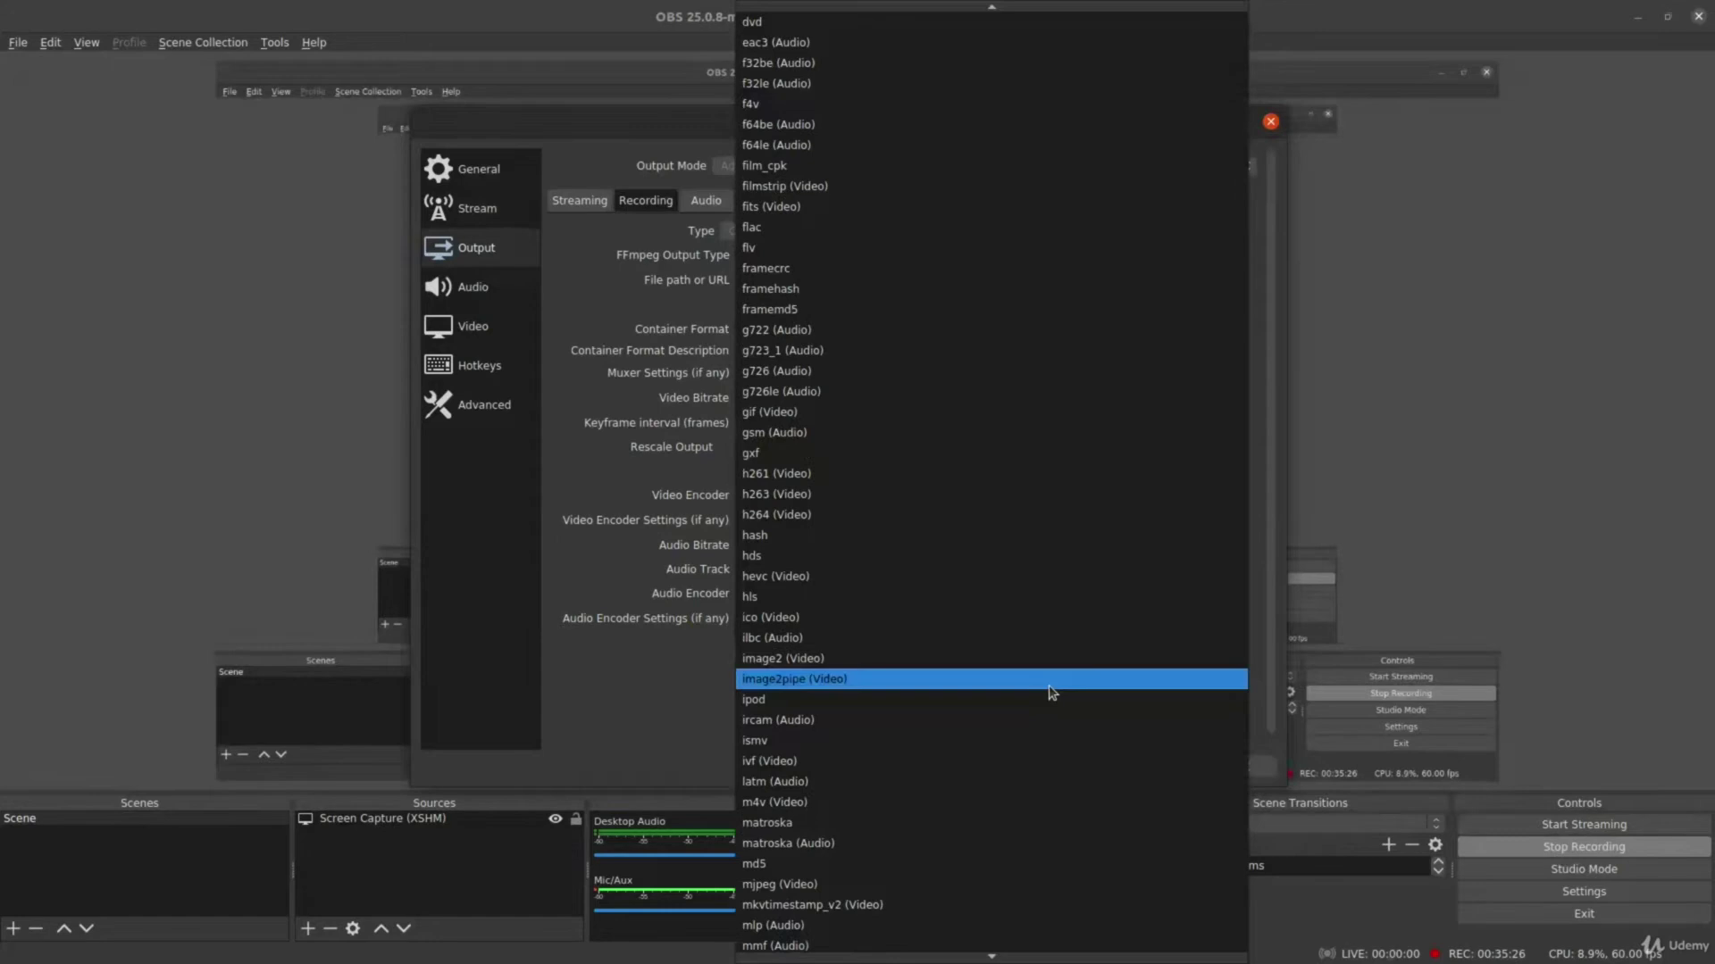
pyautogui.scroll(-8, 1072, 572)
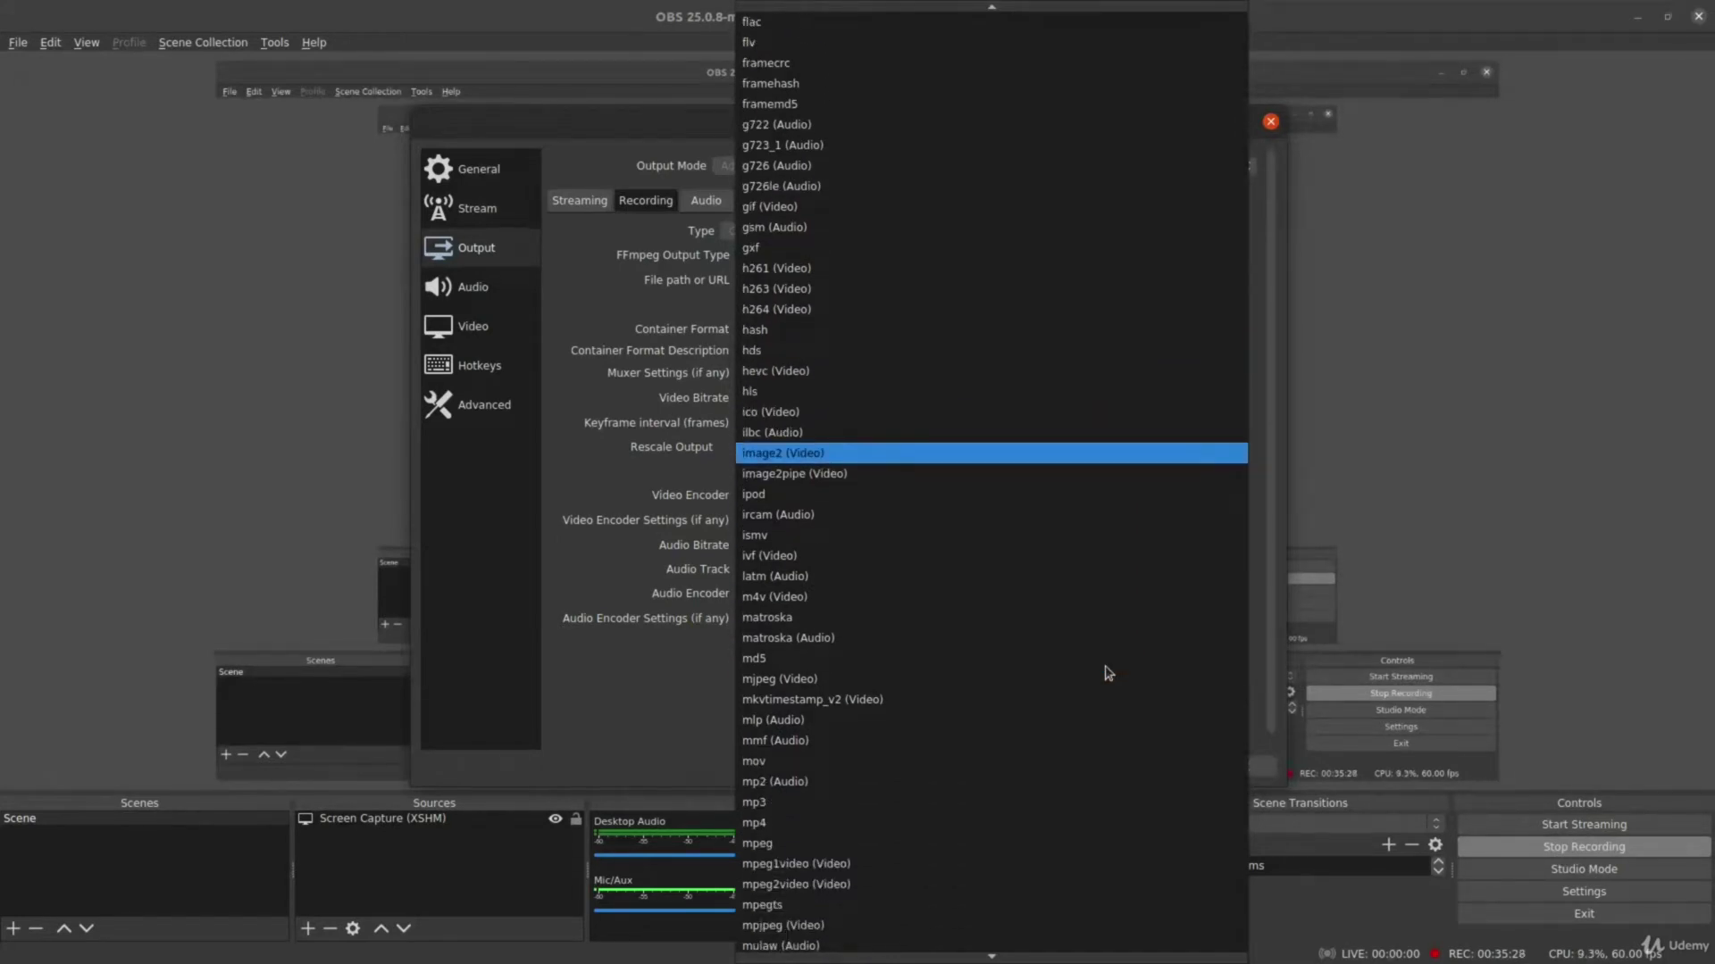
pyautogui.click(1052, 563)
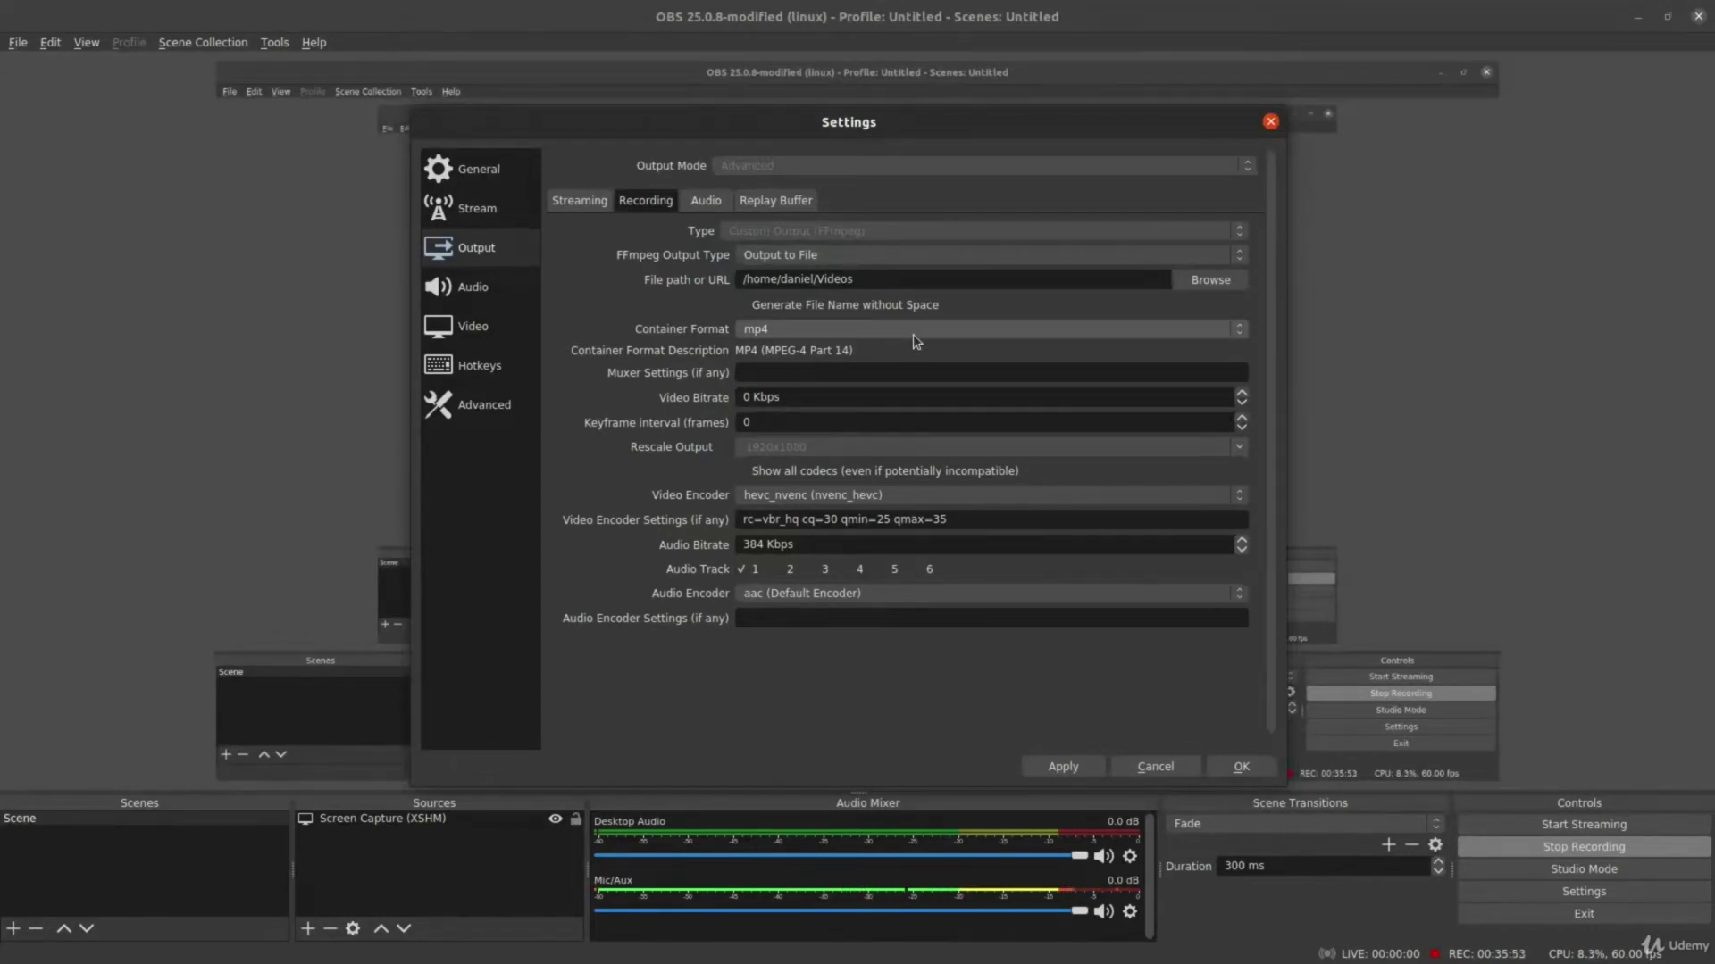
pyautogui.click(915, 337)
pyautogui.click(837, 474)
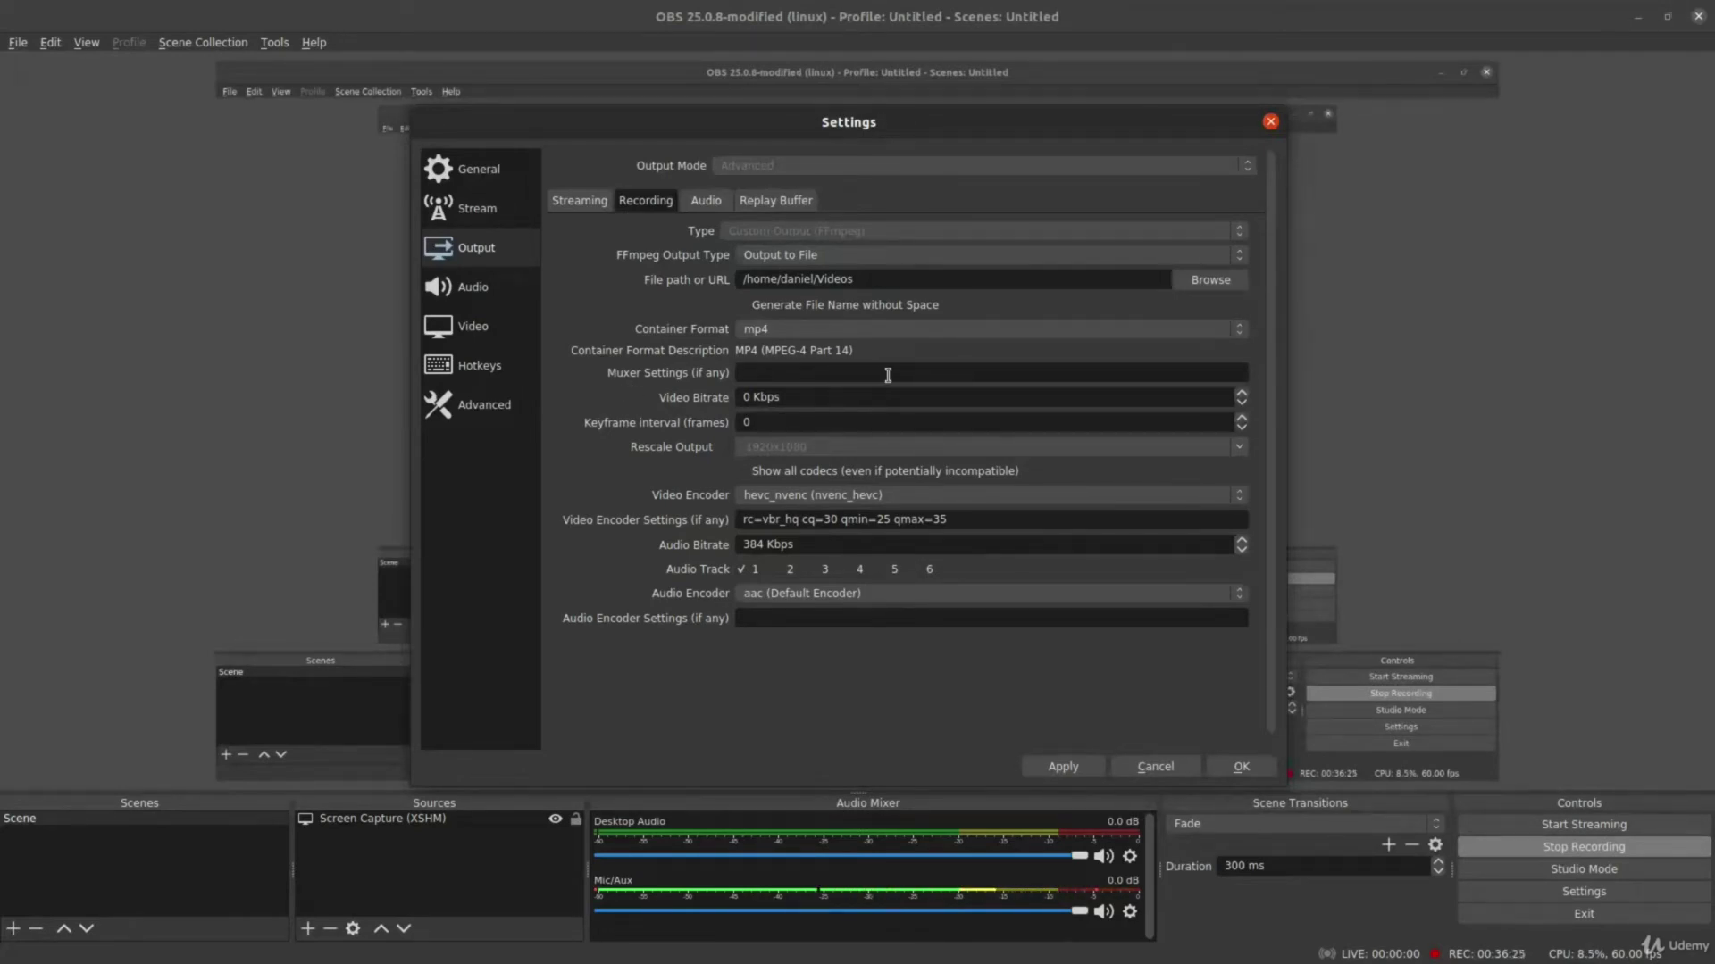
# Examine the Video Bitrate setting of the recording output without changing its value.
pyautogui.click(858, 392)
pyautogui.click(798, 398)
pyautogui.moveTo(810, 396); pyautogui.dragTo(726, 406)
pyautogui.click(883, 398)
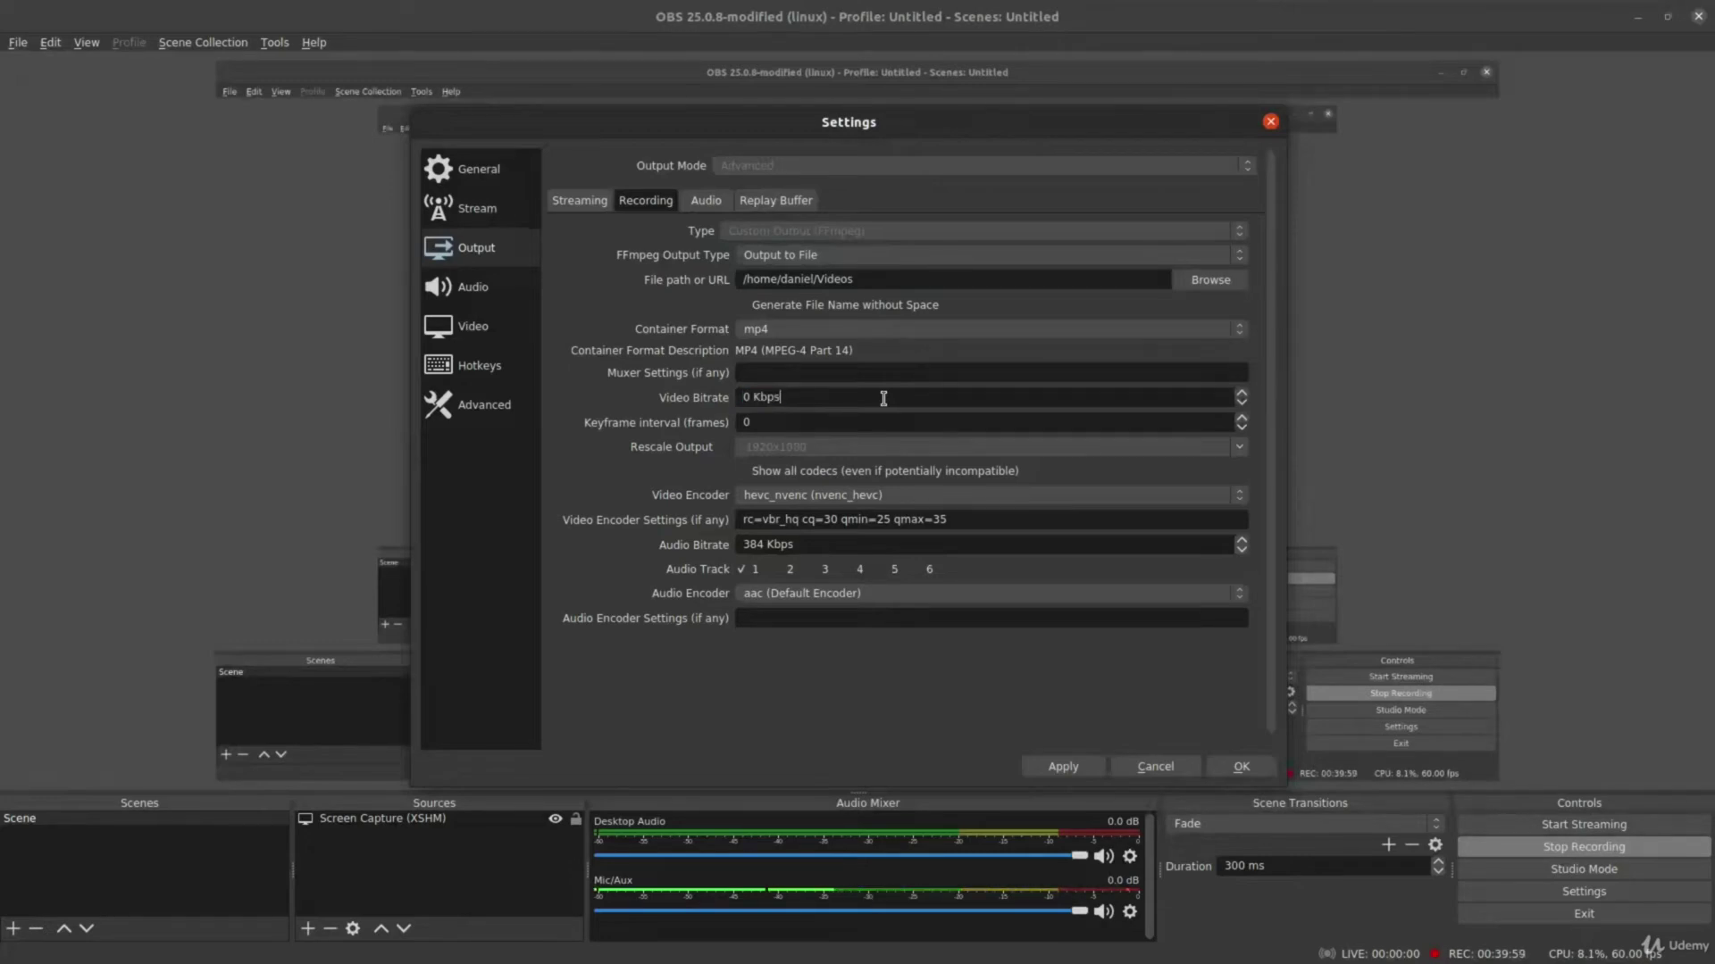
pyautogui.doubleClick(747, 398)
pyautogui.click(815, 394)
# Try recording keyframe intervals of 120 and 2 frames, and reset the interval to 0.
pyautogui.doubleClick(738, 423)
pyautogui.write('120')
pyautogui.moveTo(773, 422); pyautogui.dragTo(735, 430)
pyautogui.write('2')
pyautogui.moveTo(751, 423); pyautogui.dragTo(726, 432)
pyautogui.write('120')
pyautogui.doubleClick(773, 422)
pyautogui.click(782, 425)
pyautogui.moveTo(782, 425); pyautogui.dragTo(744, 427)
pyautogui.write('0')
# Try keyframe intervals of 240 and 120 frames, and set the final interval to 0.
pyautogui.moveTo(756, 422); pyautogui.dragTo(742, 426)
pyautogui.write('240')
pyautogui.press('BackSpace')
pyautogui.write('120')
pyautogui.press('BackSpace')
pyautogui.press('BackSpace')
pyautogui.press('BackSpace')
pyautogui.write('0')
# Review the available video encoders and select hevc_nvenc (nvenc_hevc) for recording.
pyautogui.click(1019, 496)
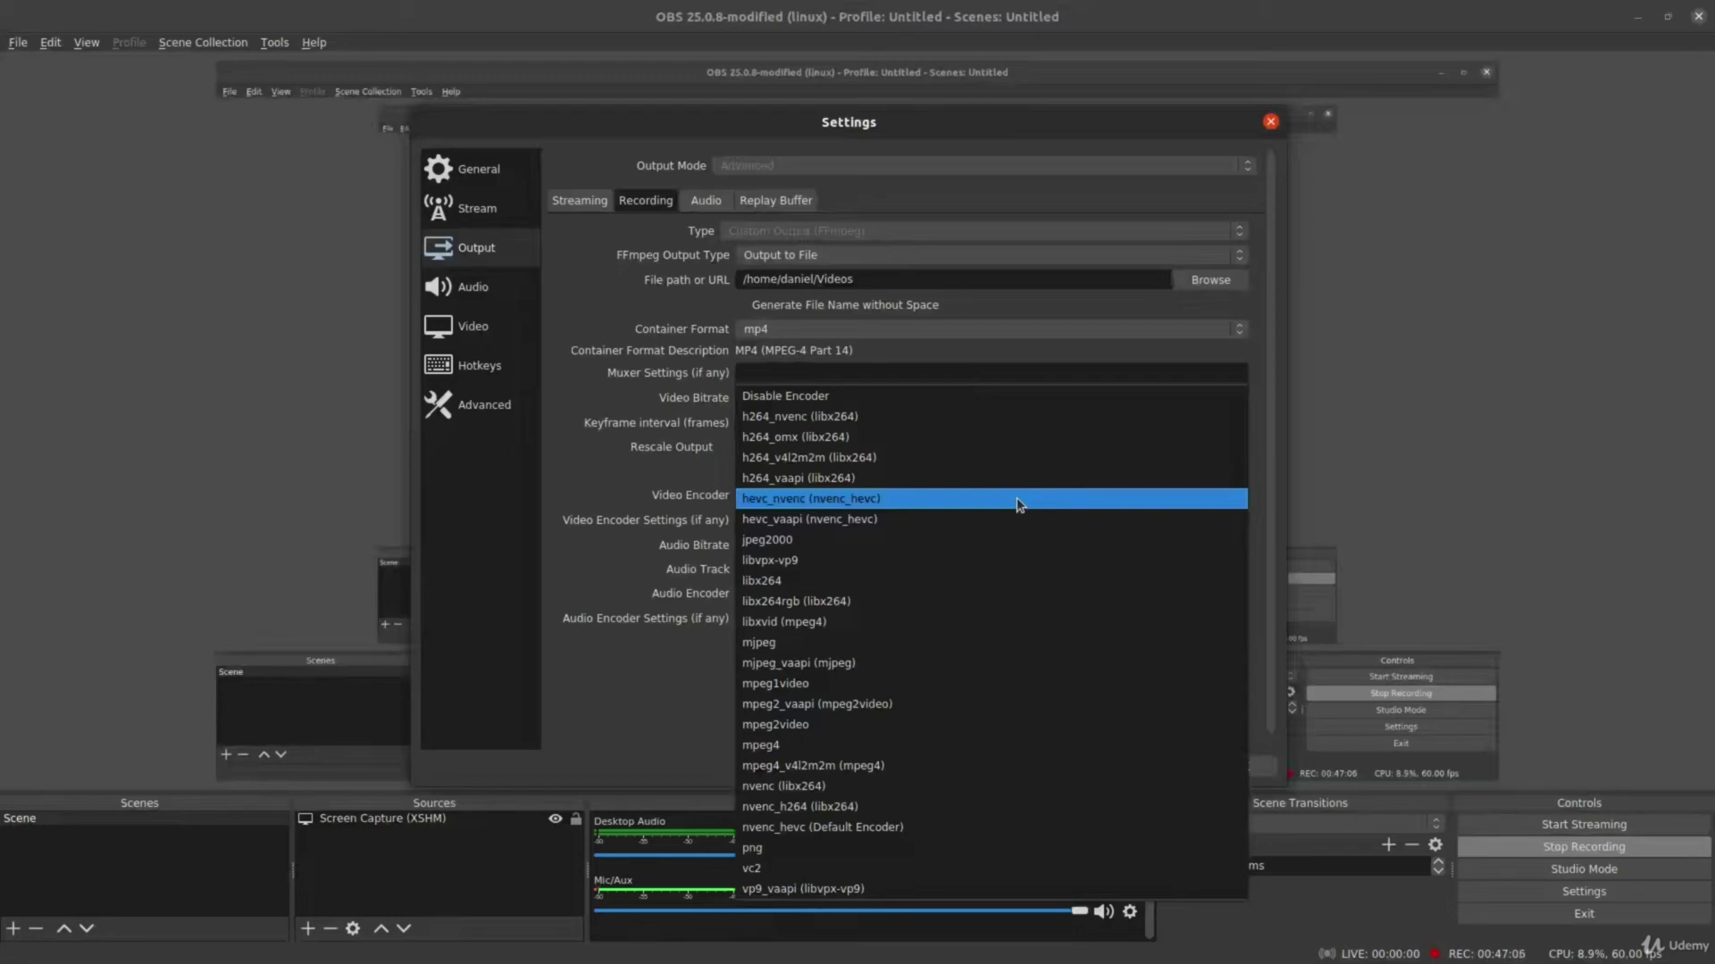
pyautogui.click(620, 498)
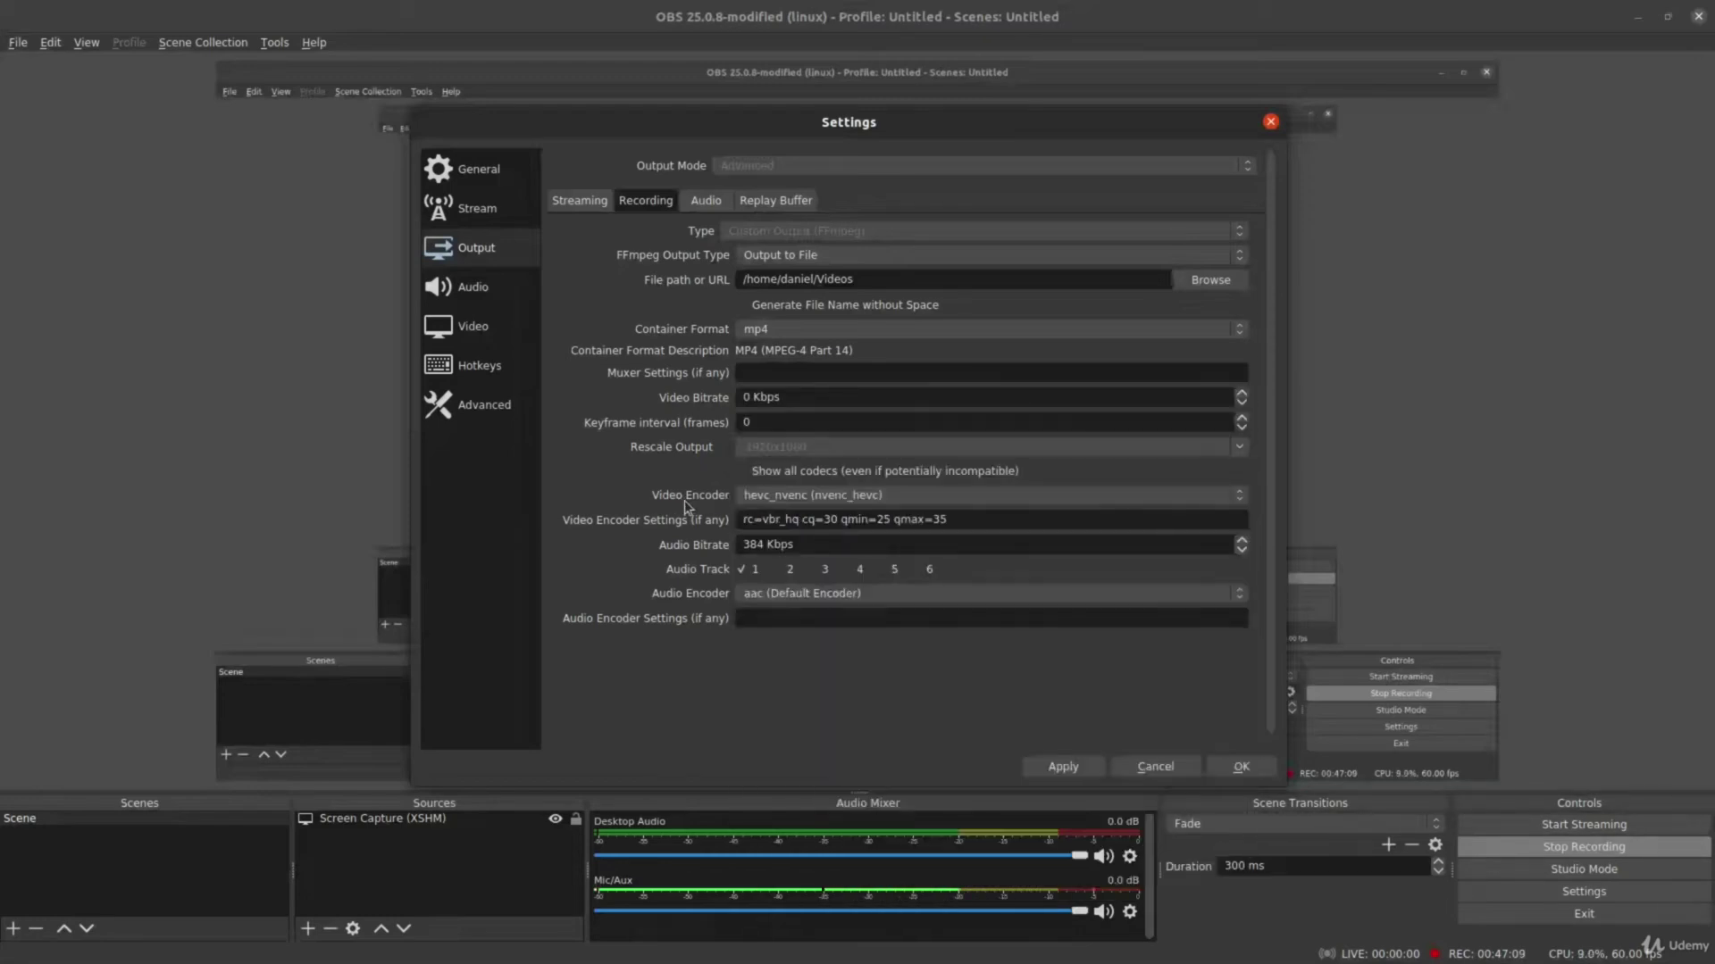
pyautogui.click(929, 497)
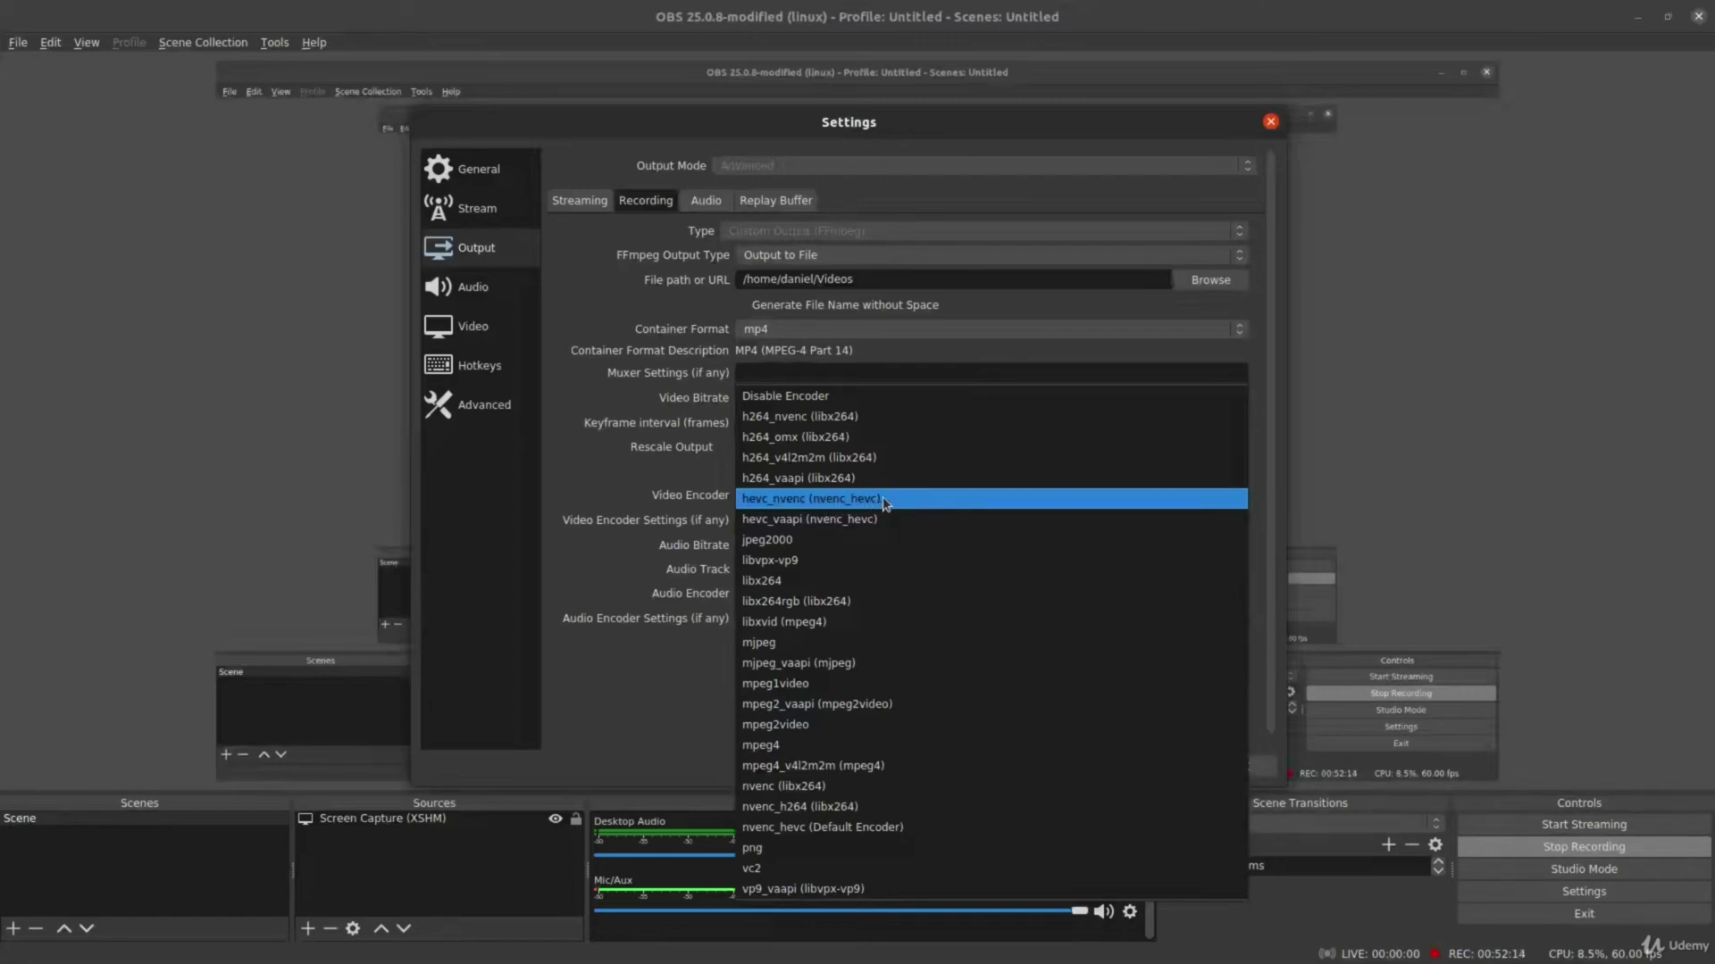
pyautogui.click(919, 507)
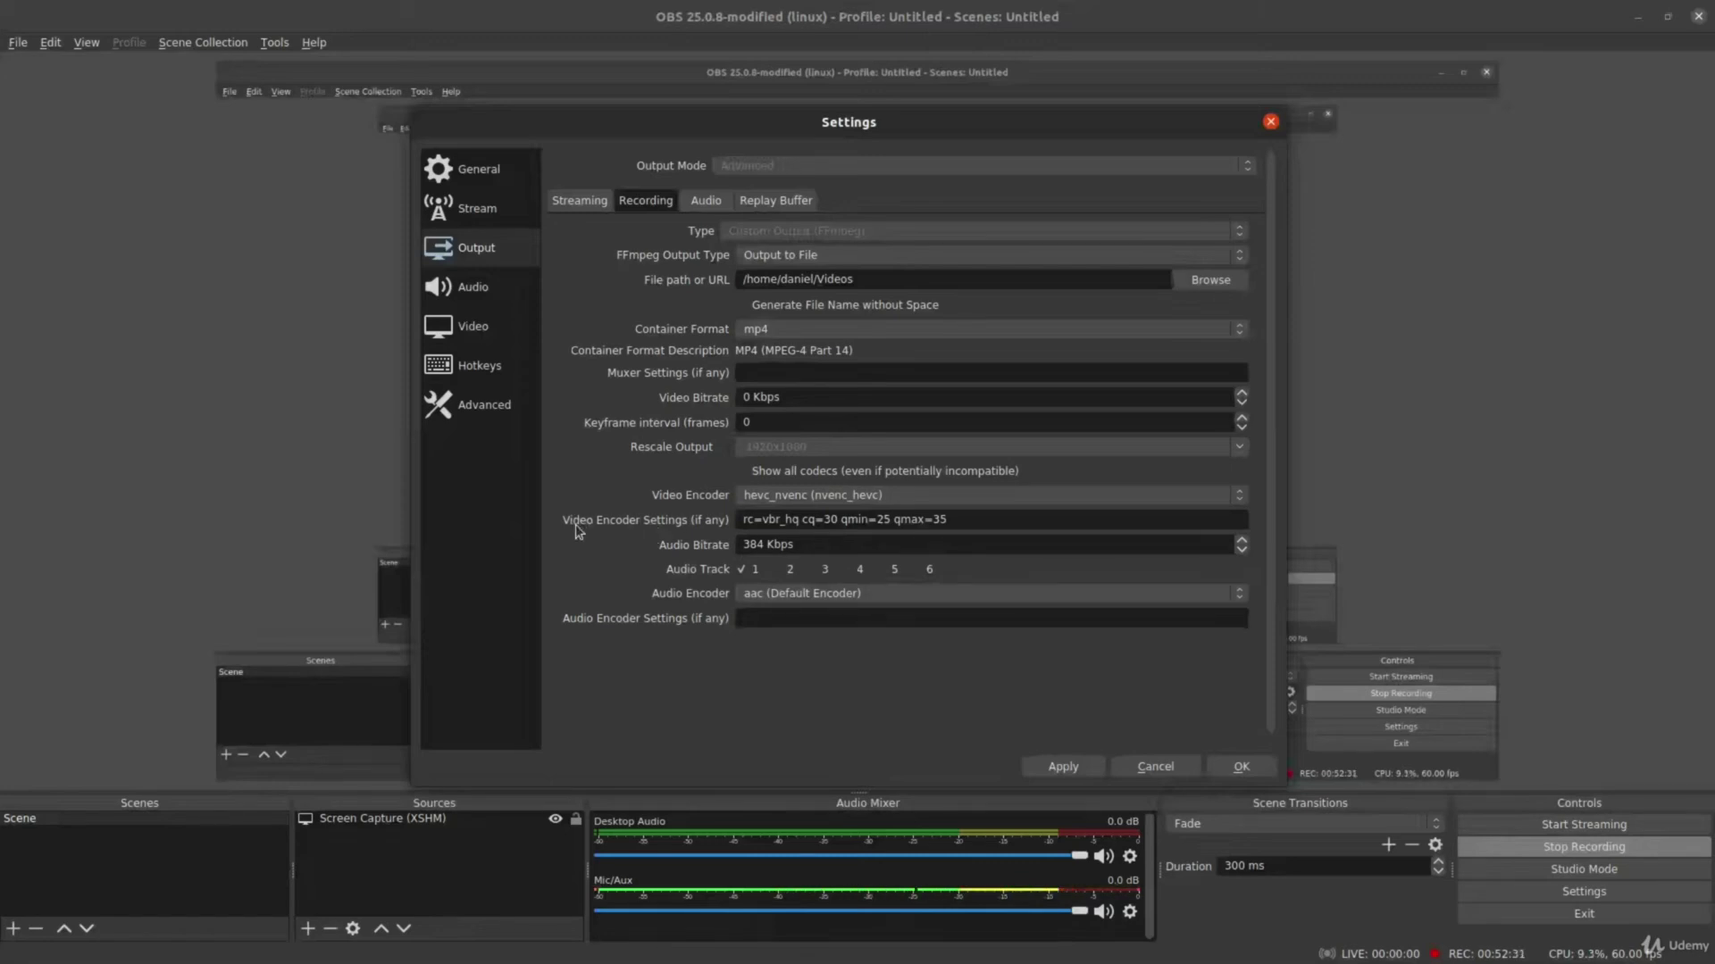
# Examine the rc=vbr_hq rate control parameter in the recording's video encoder settings.
pyautogui.click(971, 524)
pyautogui.doubleClick(742, 519)
pyautogui.click(744, 519)
pyautogui.moveTo(761, 519); pyautogui.dragTo(779, 520)
pyautogui.doubleClick(768, 519)
pyautogui.click(794, 520)
pyautogui.hotkey('shift', 'Home')
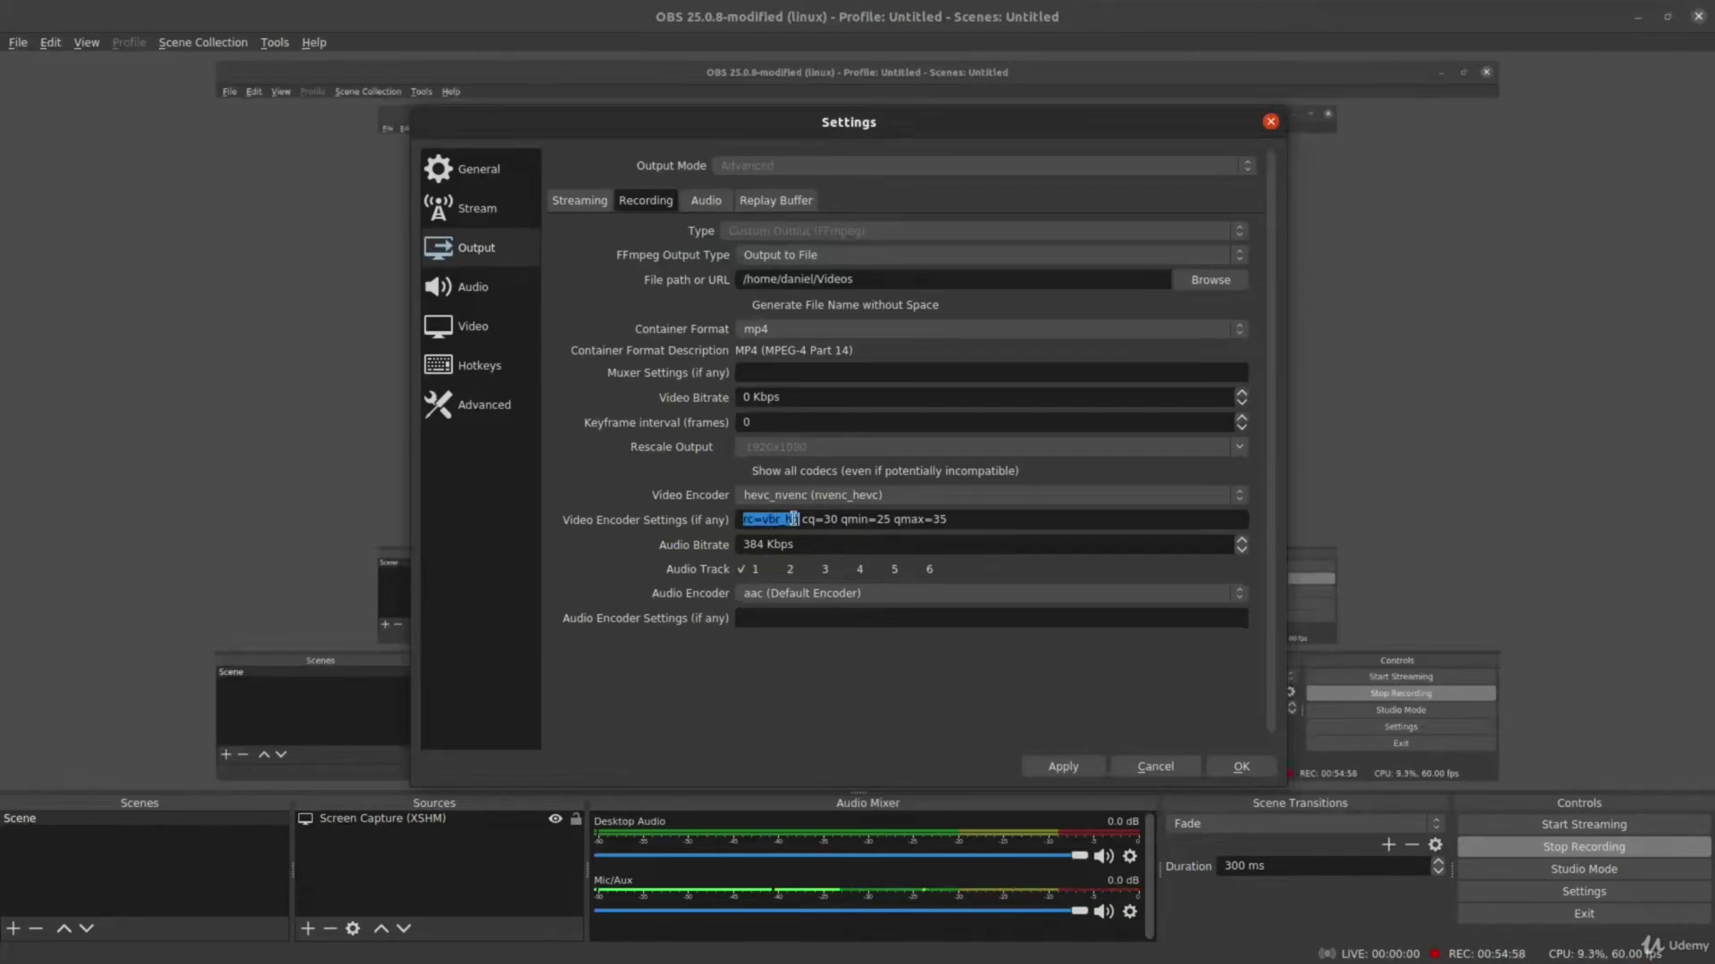
# Highlight the cq parameter in the video encoder settings to examine the constant quality option.
pyautogui.moveTo(793, 519); pyautogui.dragTo(800, 520)
pyautogui.moveTo(801, 520); pyautogui.dragTo(804, 520)
pyautogui.moveTo(802, 520); pyautogui.dragTo(839, 520)
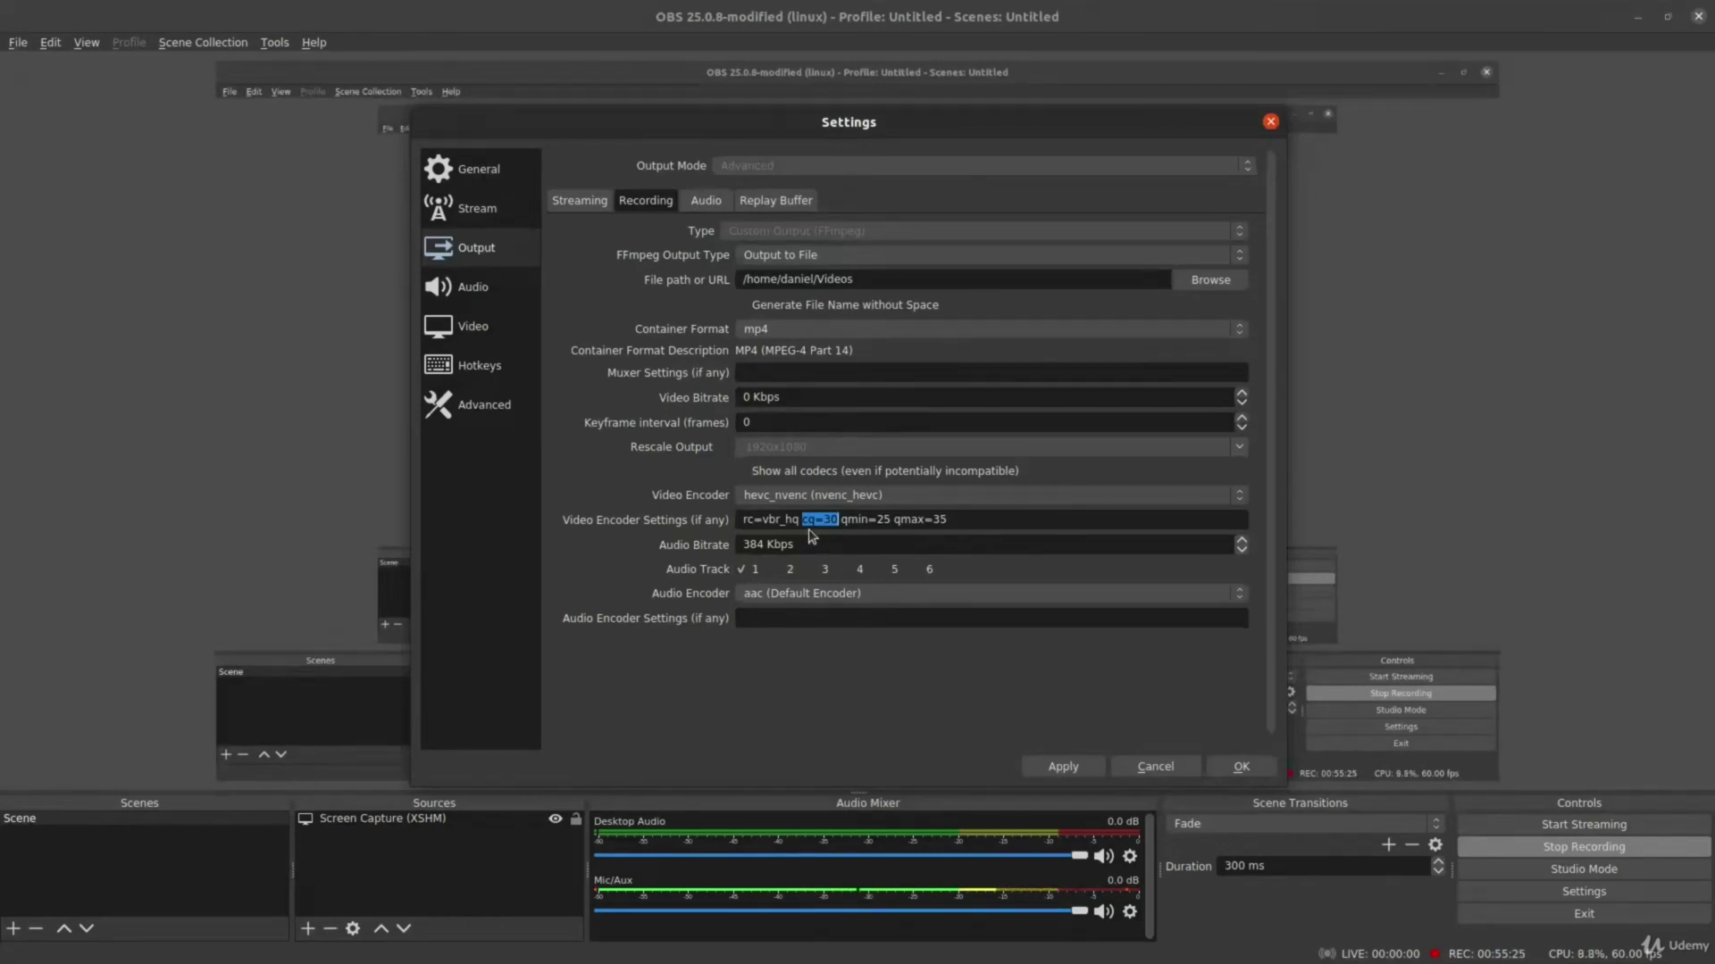
# Try a cq value of 26 in the video encoder settings and undo the change.
pyautogui.doubleClick(830, 518)
pyautogui.click(838, 521)
pyautogui.doubleClick(830, 521)
pyautogui.press('Right')
pyautogui.doubleClick(827, 520)
pyautogui.write('26')
pyautogui.hotkey('ctrl', 'z')
# Examine the qmin and qmax parameters and the complete video encoder settings string.
pyautogui.moveTo(840, 521); pyautogui.dragTo(948, 519)
pyautogui.click(947, 527)
pyautogui.moveTo(990, 519); pyautogui.dragTo(734, 535)
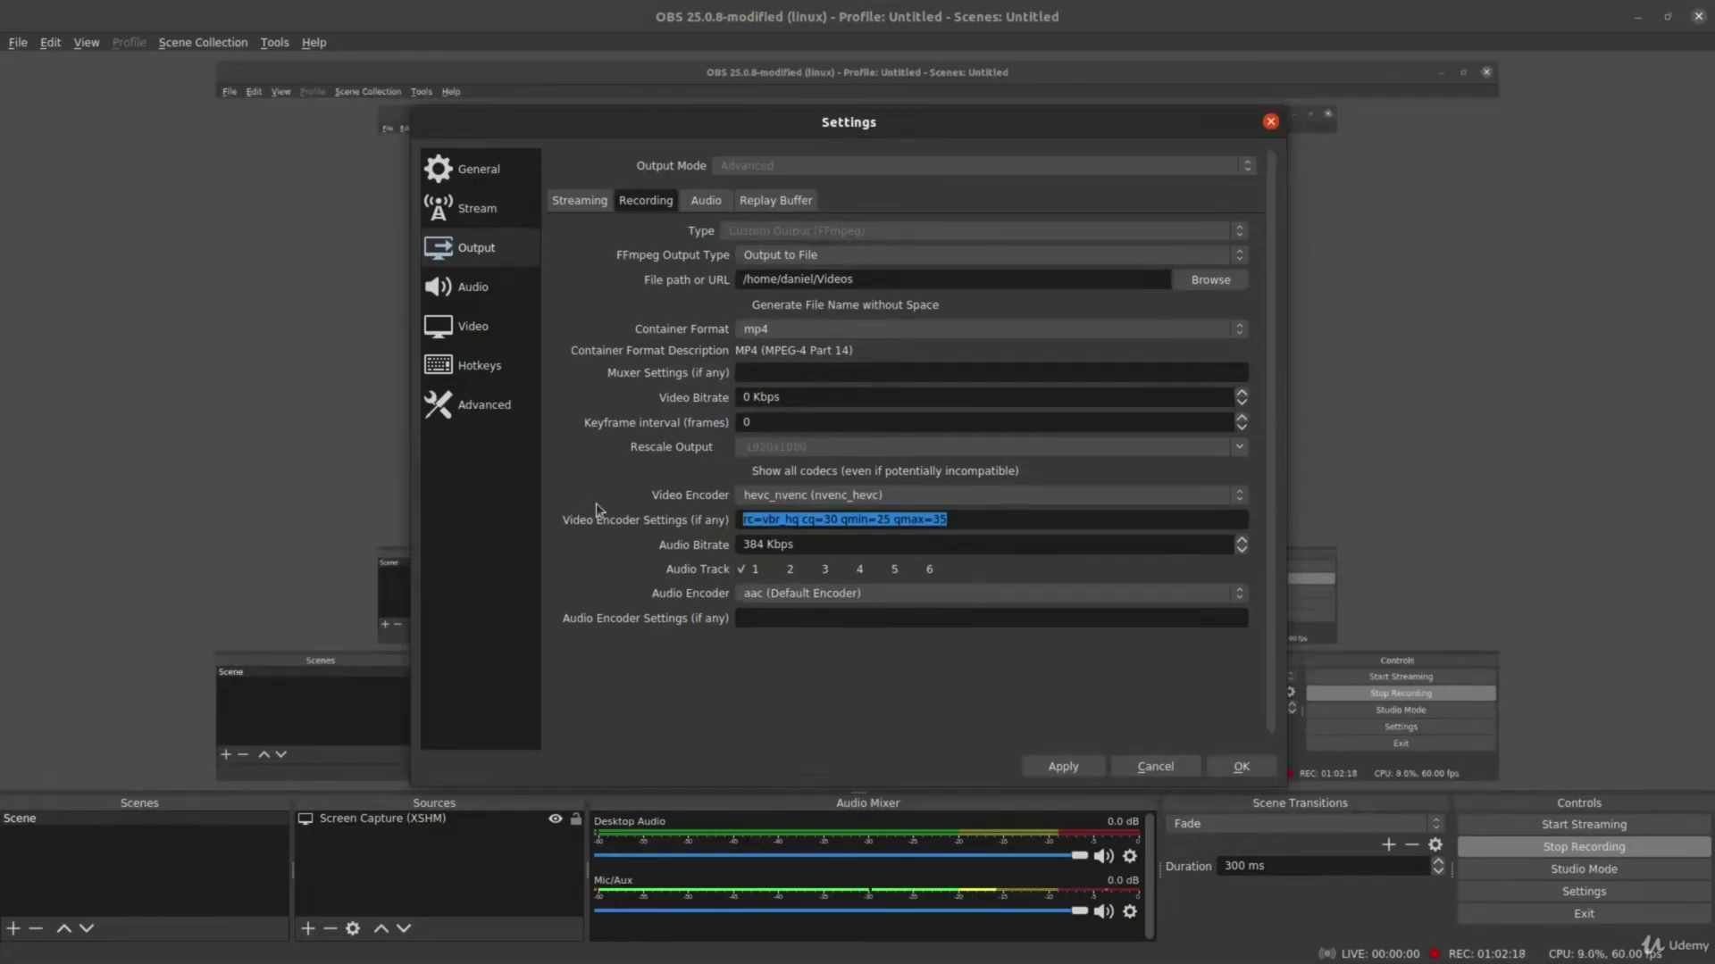
pyautogui.click(833, 540)
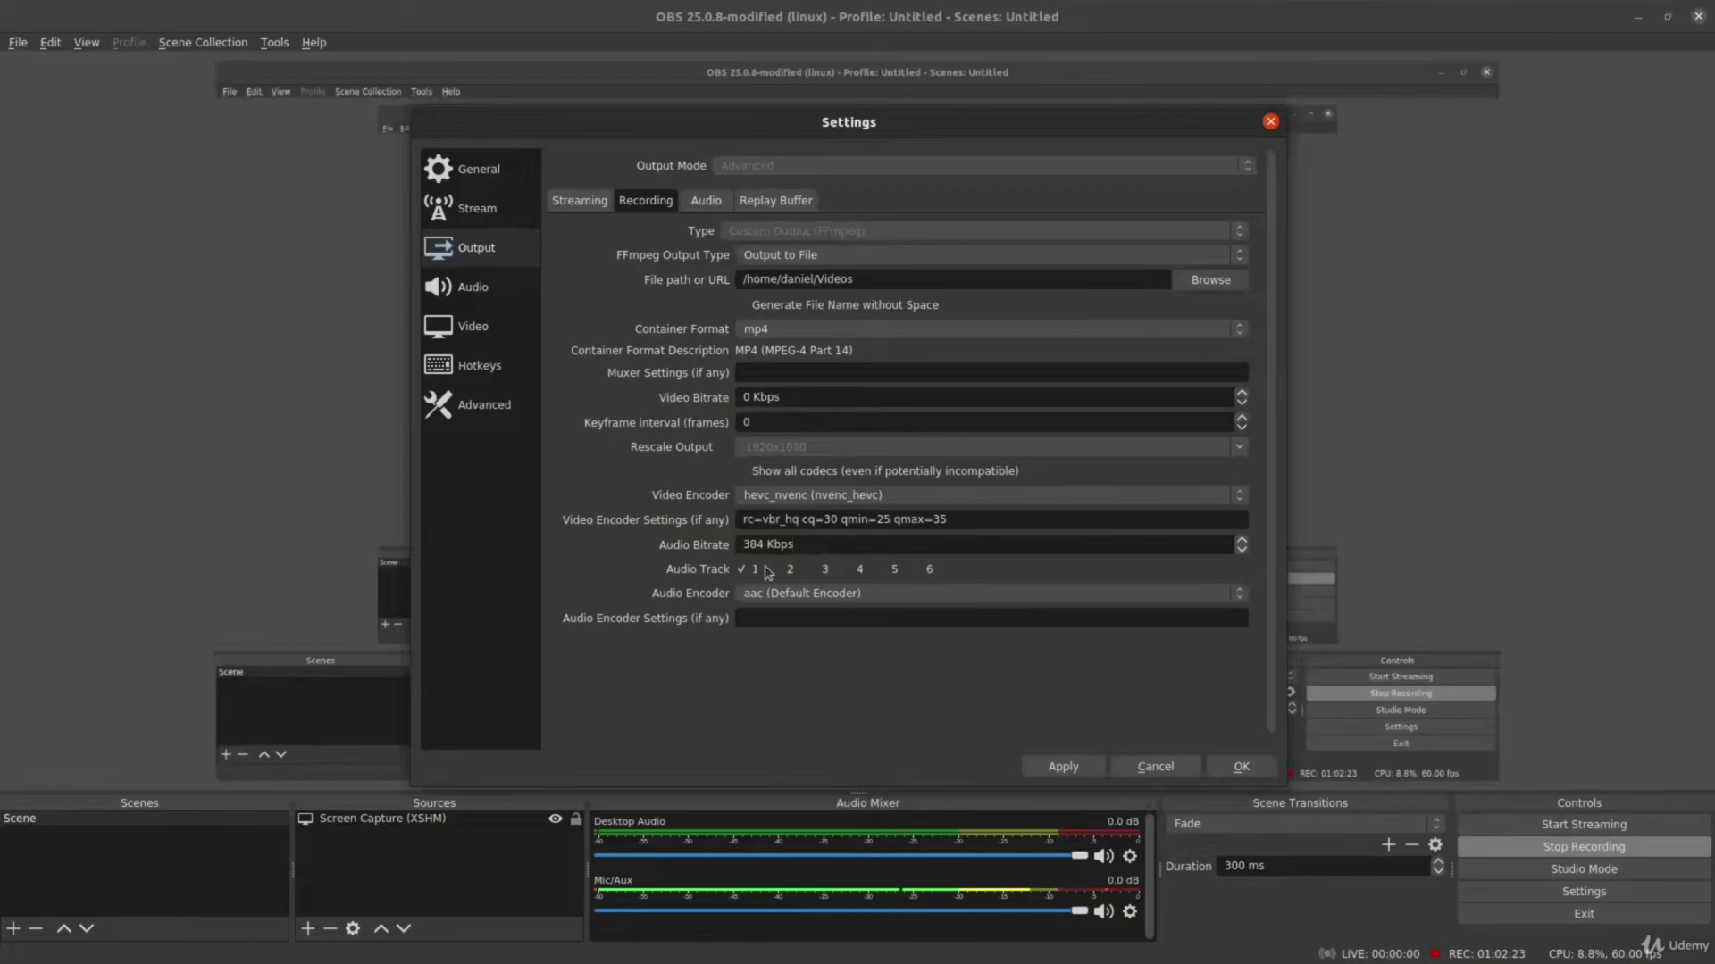
# Examine the Audio Bitrate value of the recording output without changing it.
pyautogui.moveTo(820, 544); pyautogui.dragTo(728, 556)
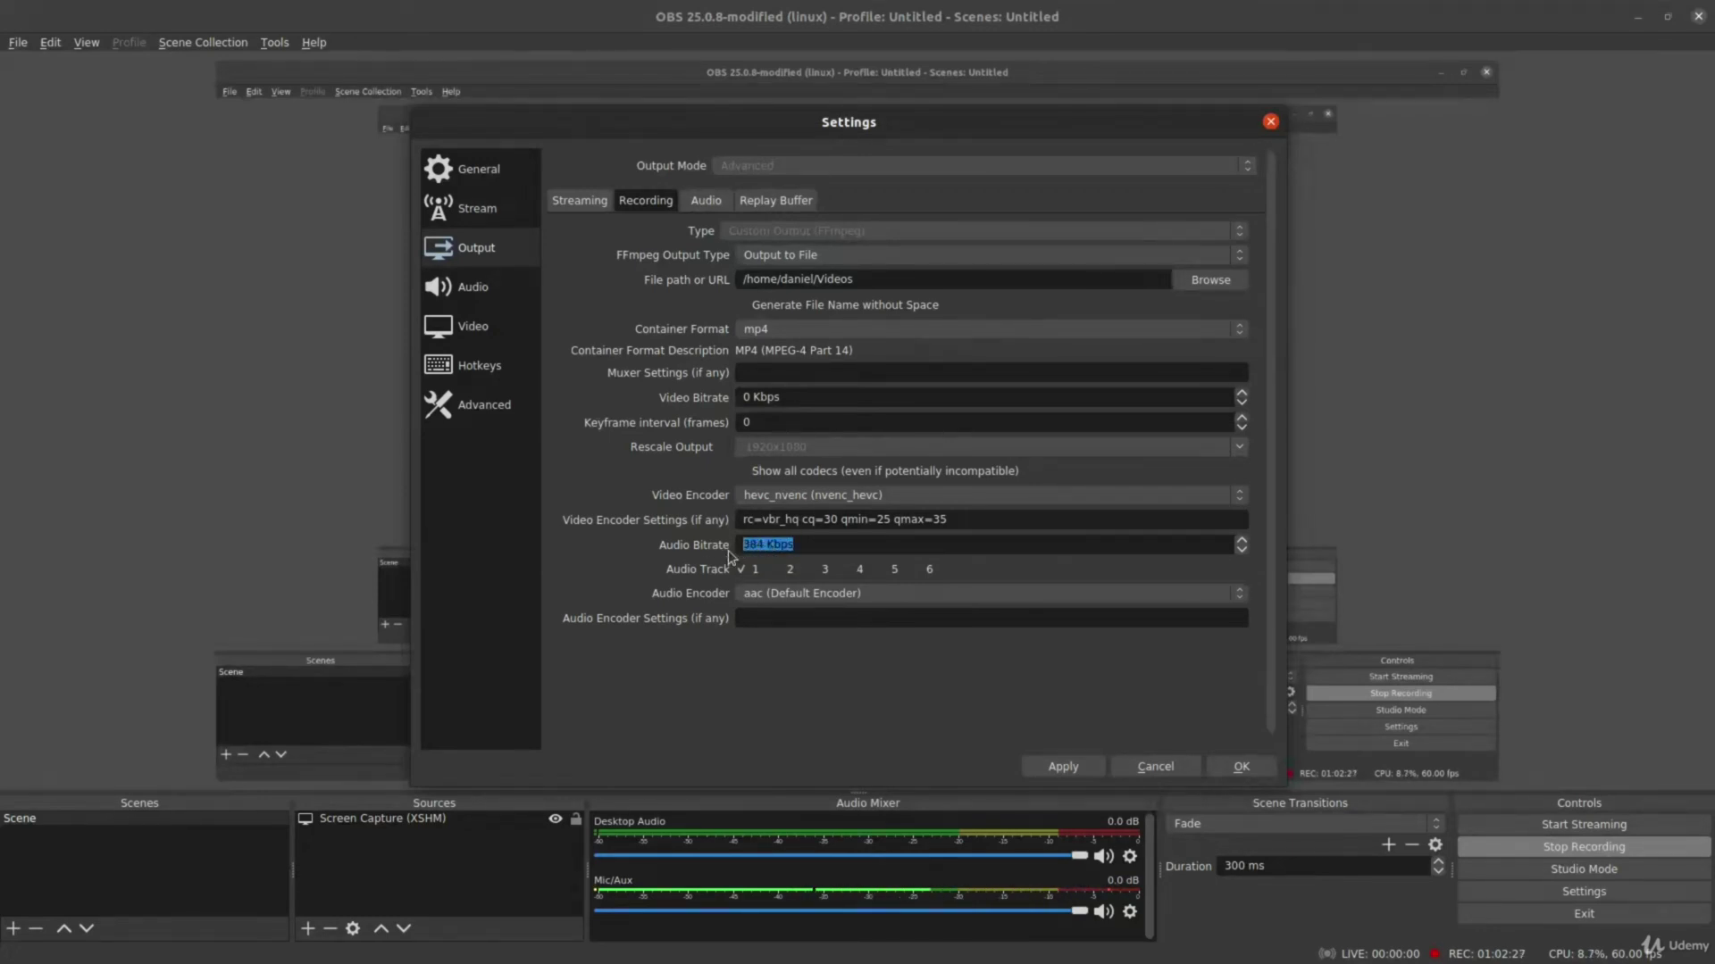
pyautogui.click(816, 543)
pyautogui.click(810, 548)
pyautogui.tripleClick(810, 546)
pyautogui.click(824, 546)
# Review the available audio encoders, choose aac (Default Encoder), leave the audio encoder settings empty, and accept the settings.
pyautogui.click(1056, 601)
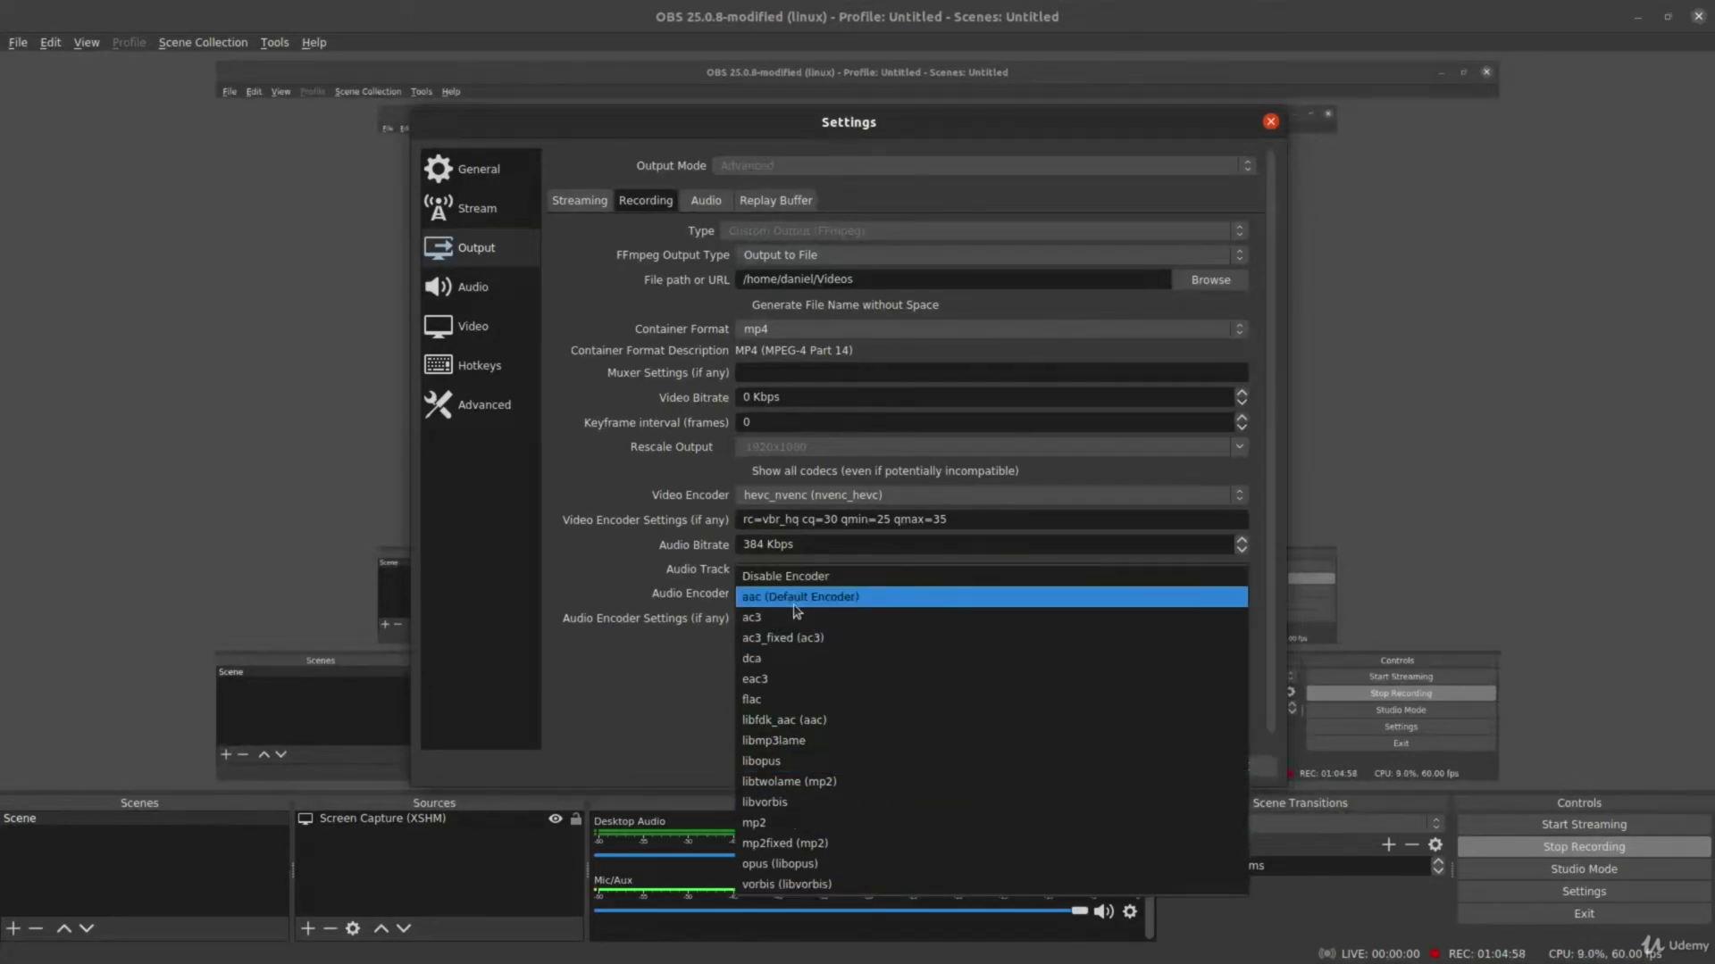
pyautogui.click(888, 597)
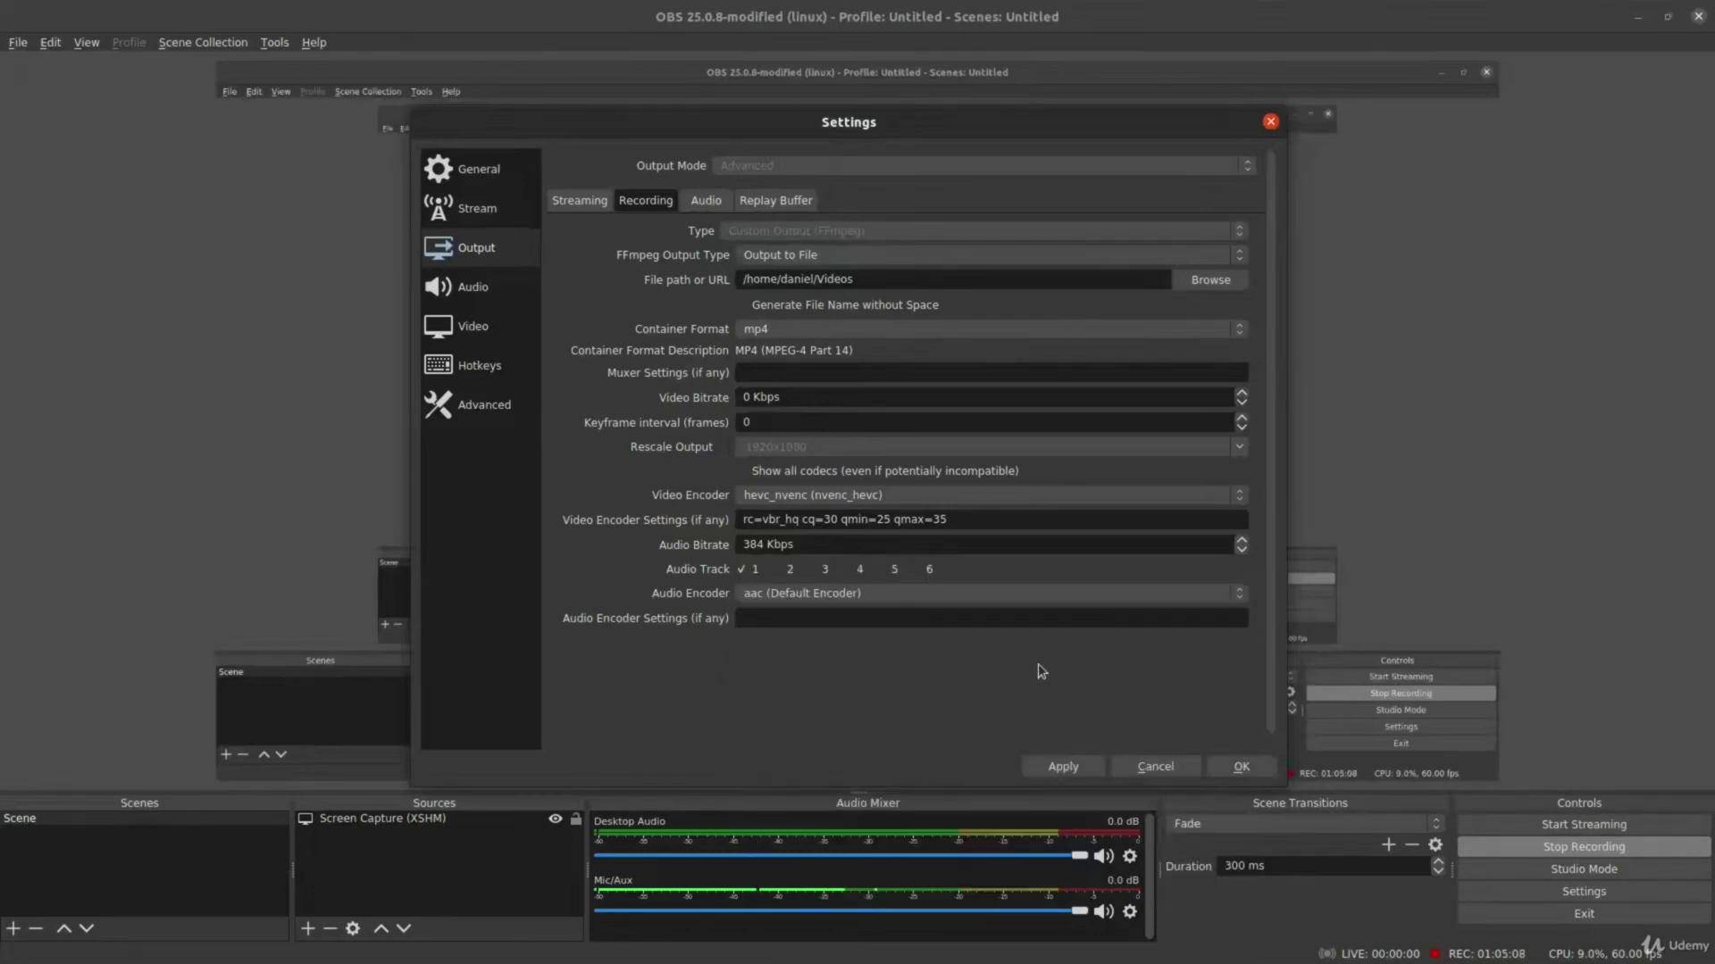
pyautogui.click(756, 618)
pyautogui.click(1240, 768)
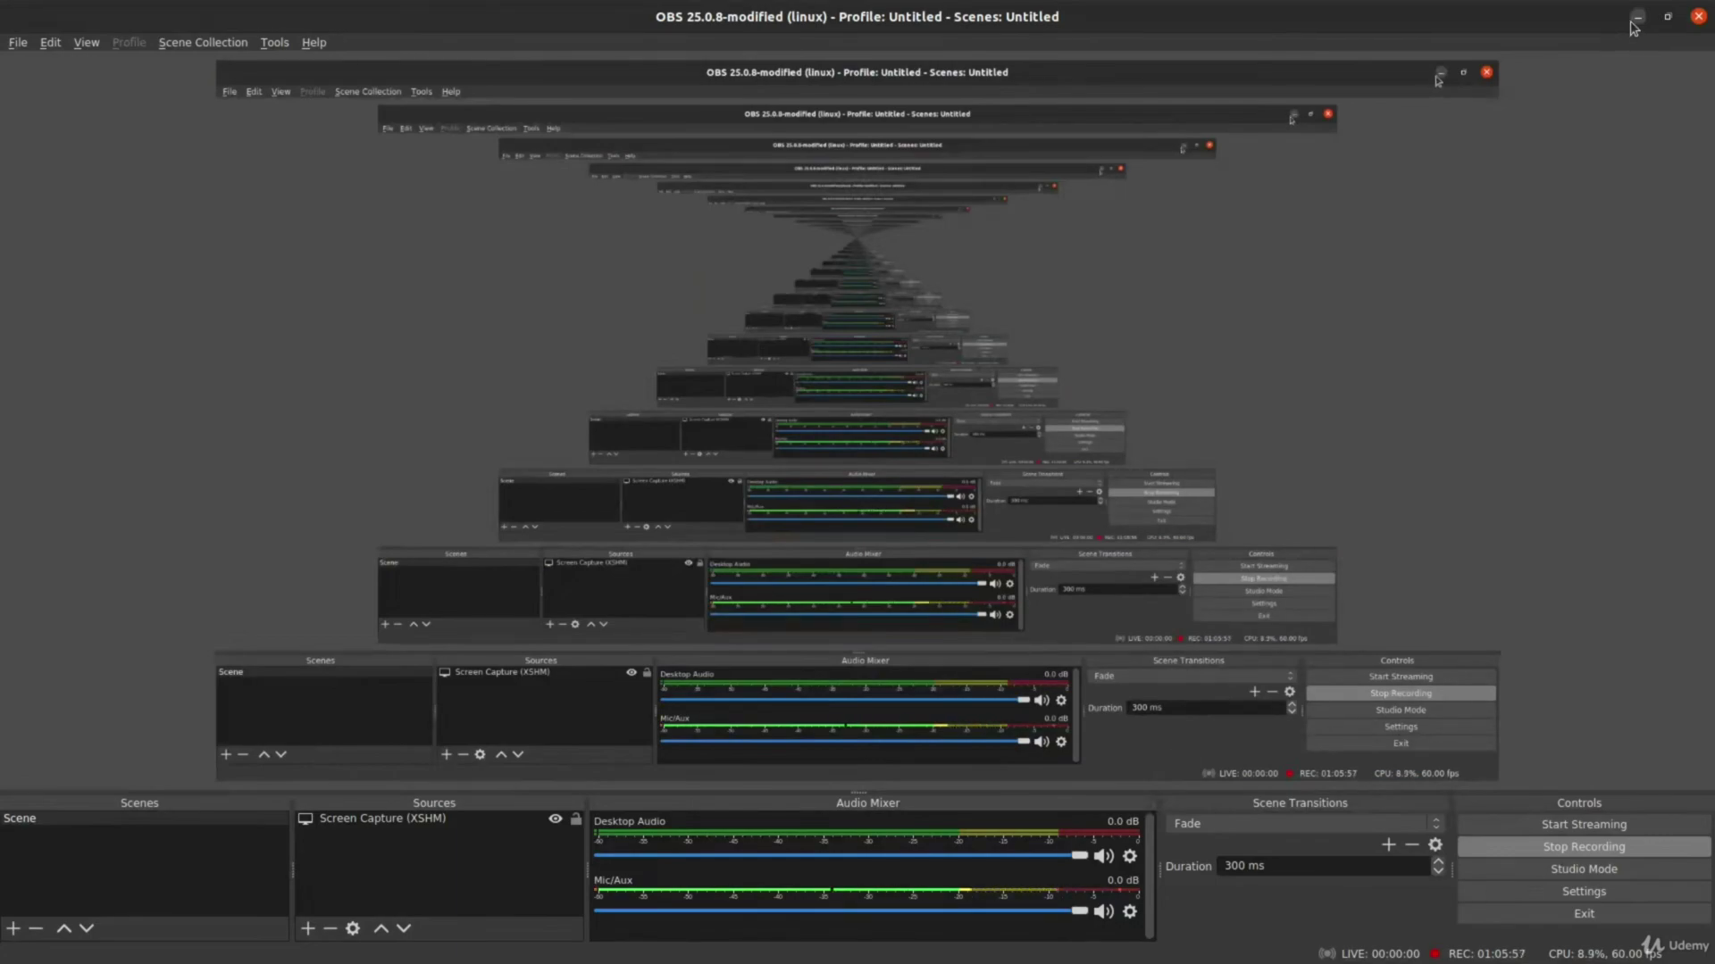
# Restore the maximized OBS window to a smaller size, minimize it, and open the OBS system tray menu.
pyautogui.doubleClick(1582, 26)
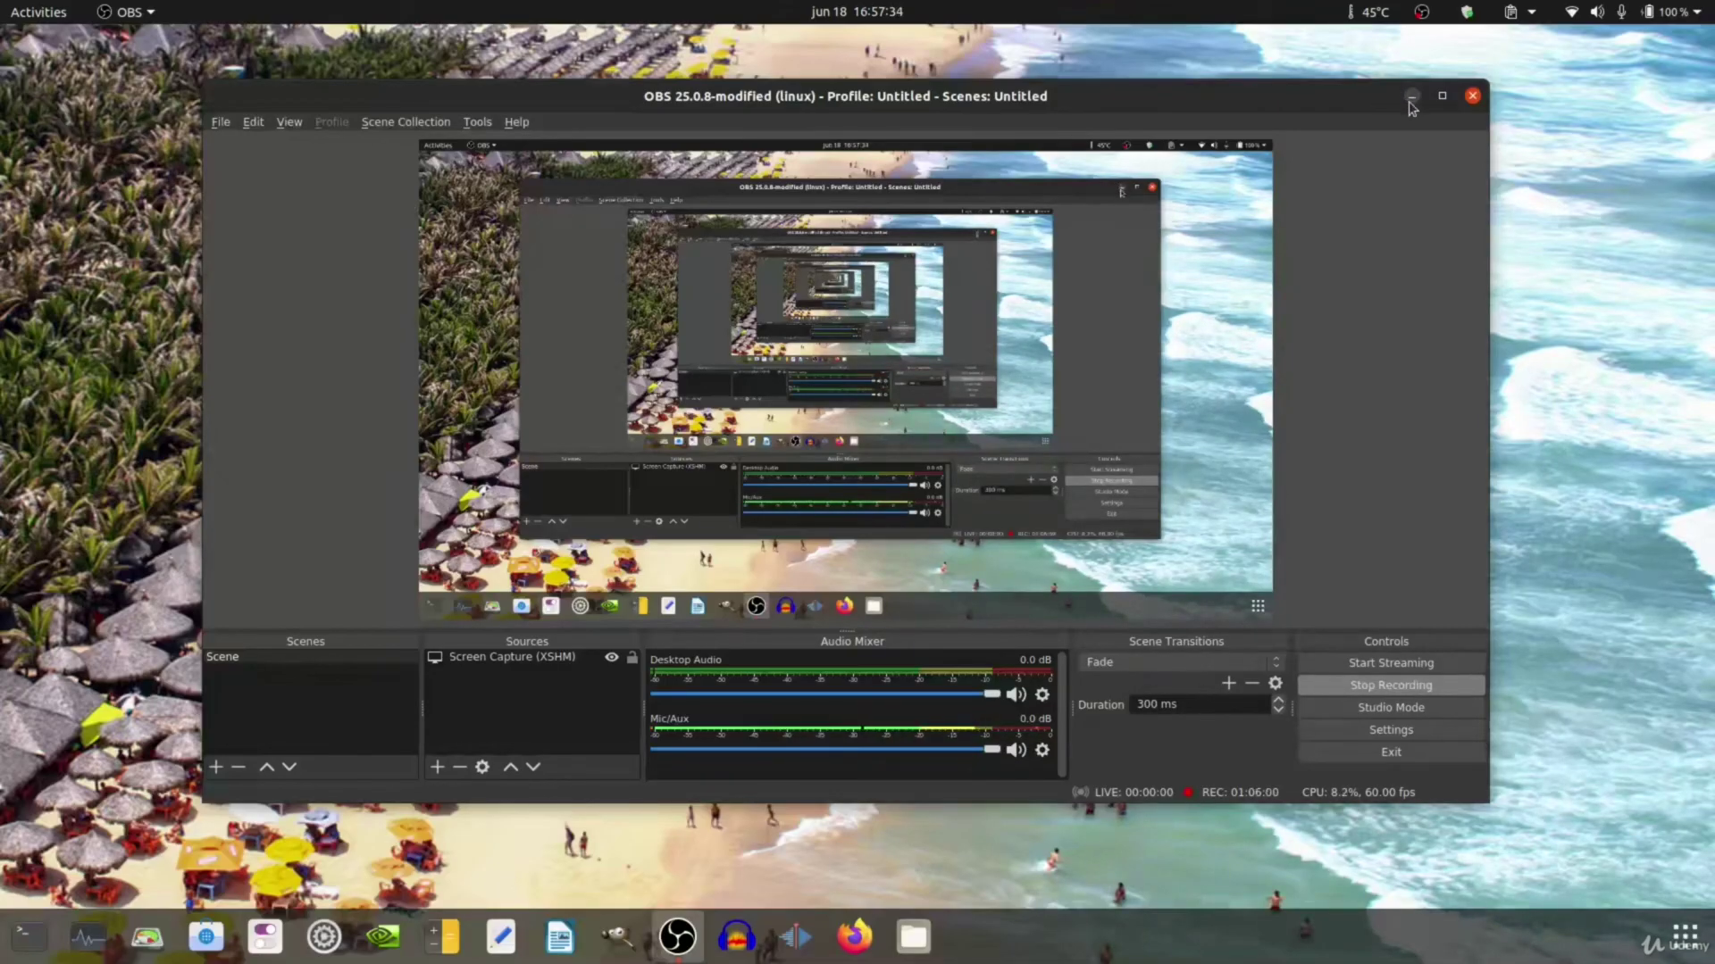
pyautogui.click(1410, 97)
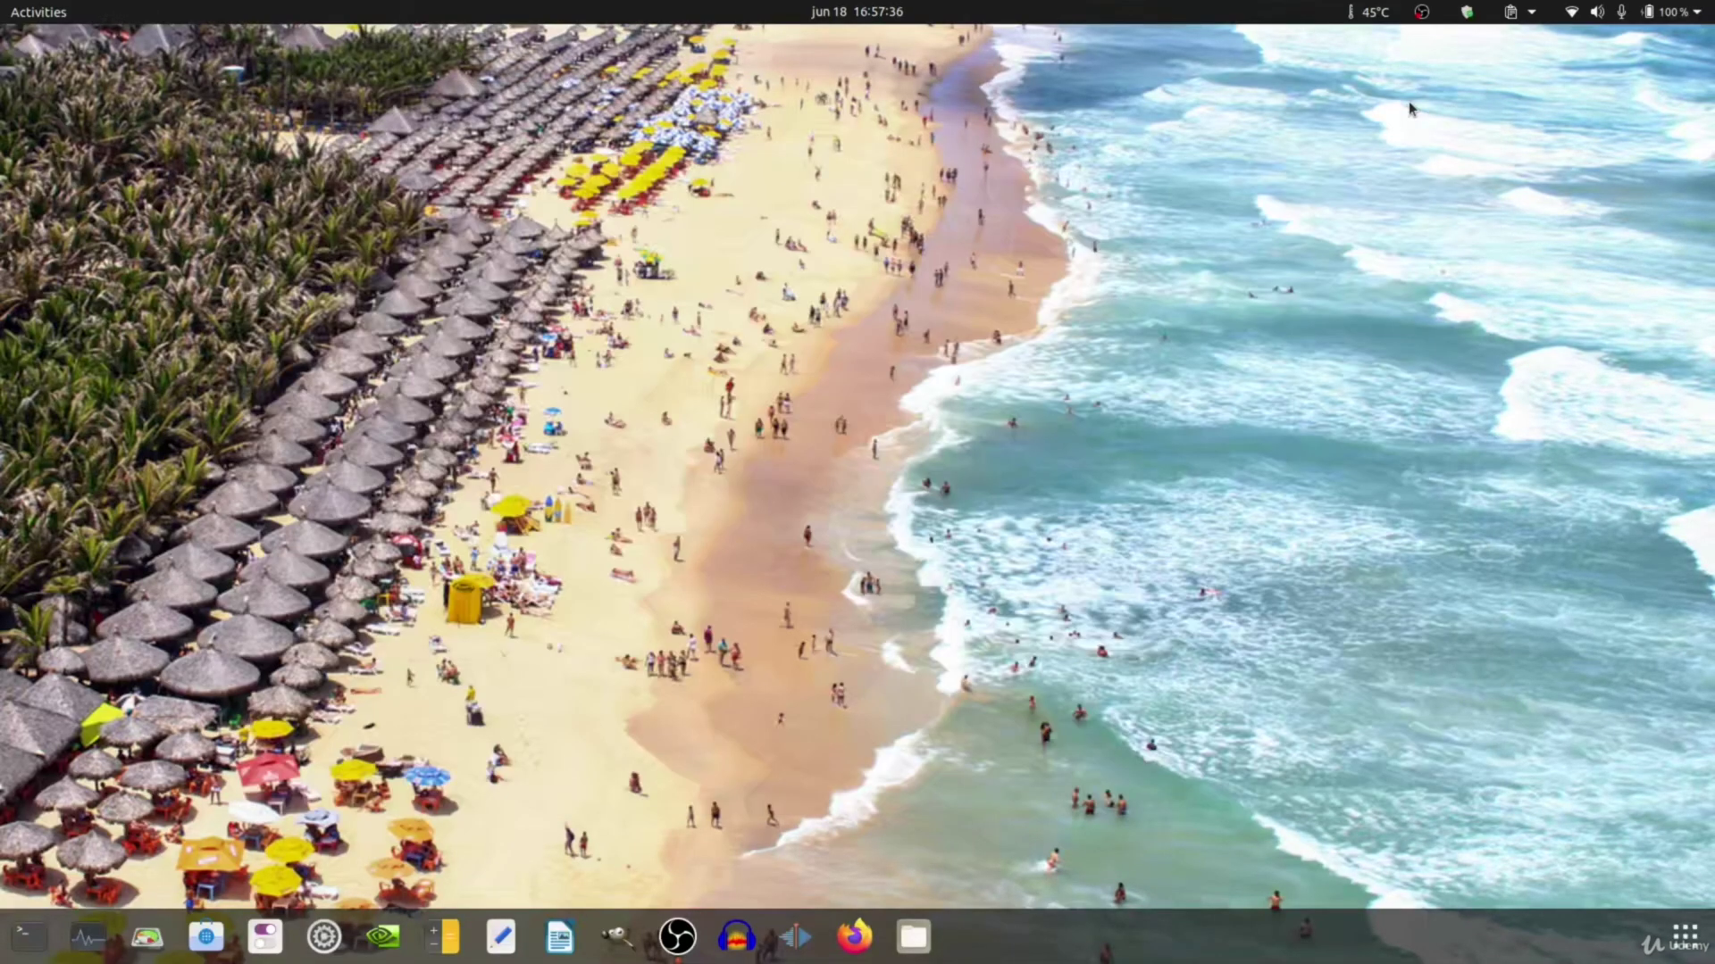
pyautogui.click(1422, 17)
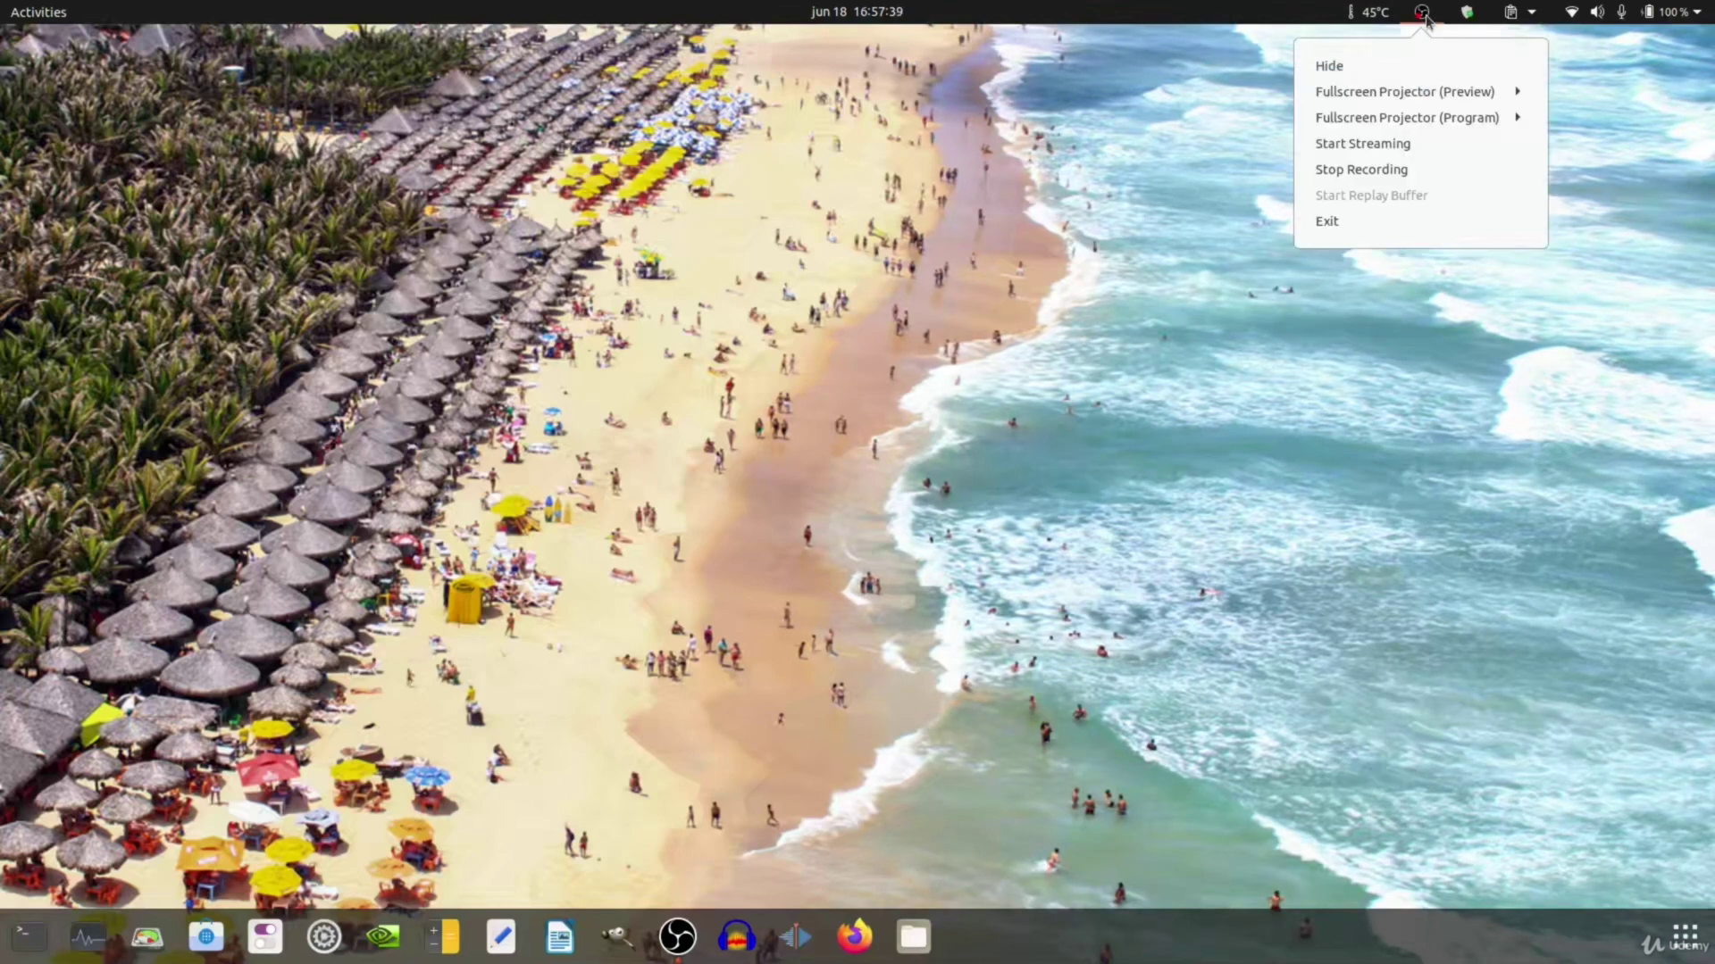